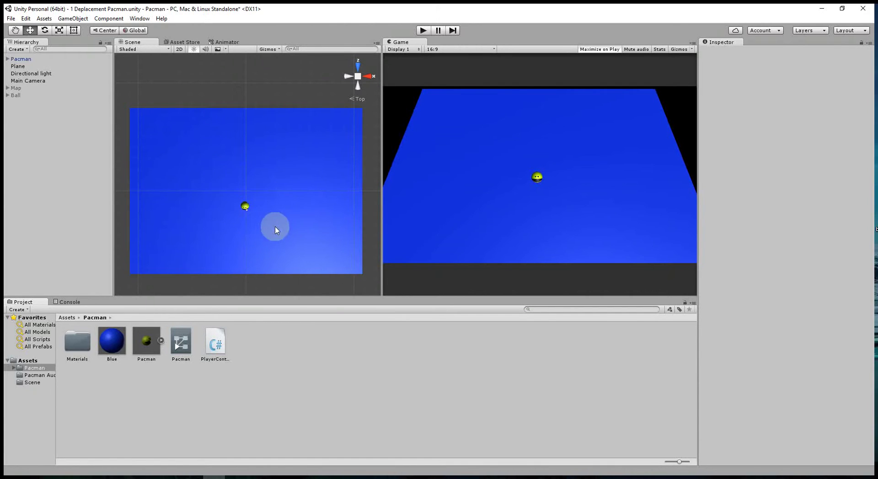
# Create a new material named Noir in the Pacman assets folder.
pyautogui.rightClick(270, 357)
pyautogui.moveTo(302, 196)
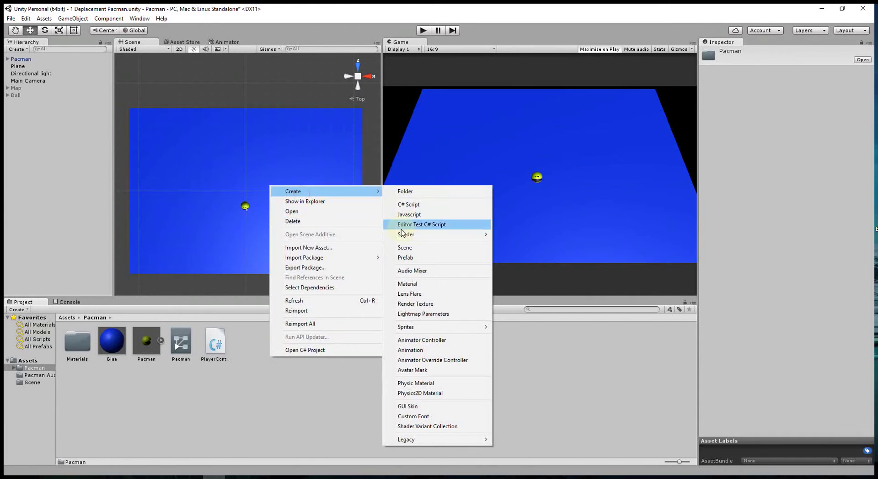
pyautogui.click(408, 284)
pyautogui.write('Noir')
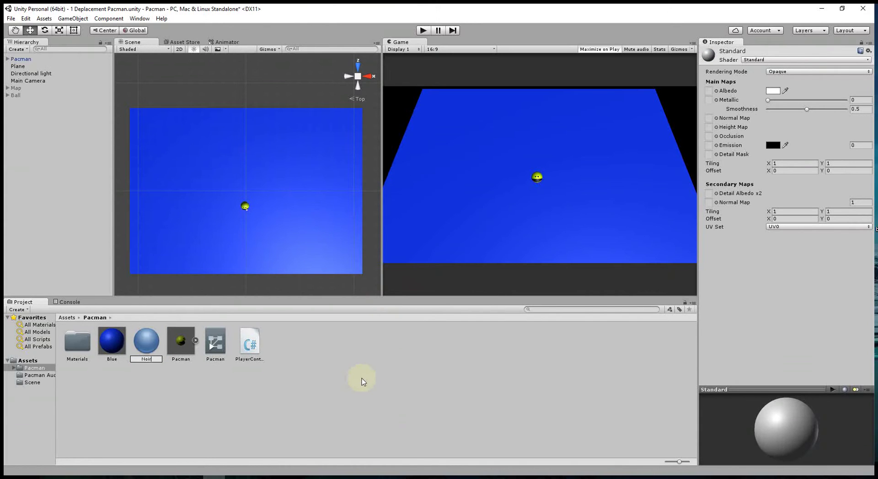
pyautogui.press('Return')
# Give Noir a near-black albedo and apply it to the floor plane.
pyautogui.click(773, 90)
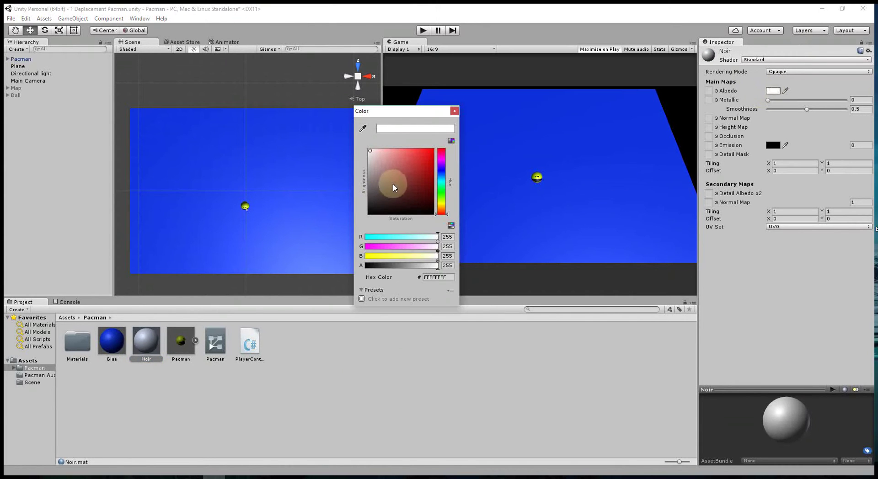
pyautogui.moveTo(393, 184); pyautogui.dragTo(414, 213)
pyautogui.click(455, 111)
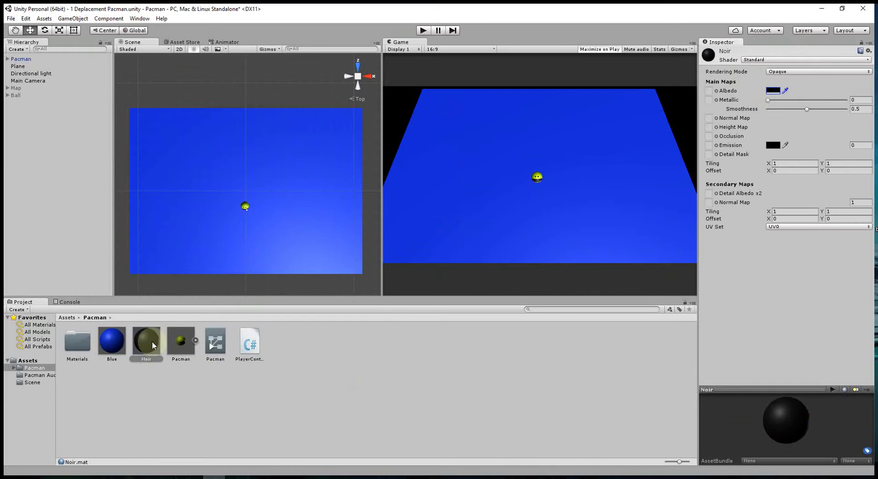
pyautogui.moveTo(152, 341); pyautogui.dragTo(183, 237)
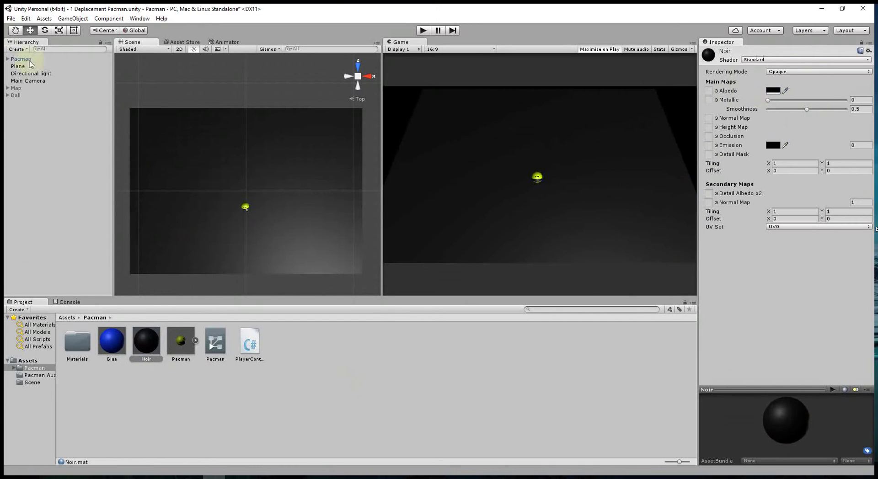
pyautogui.click(28, 81)
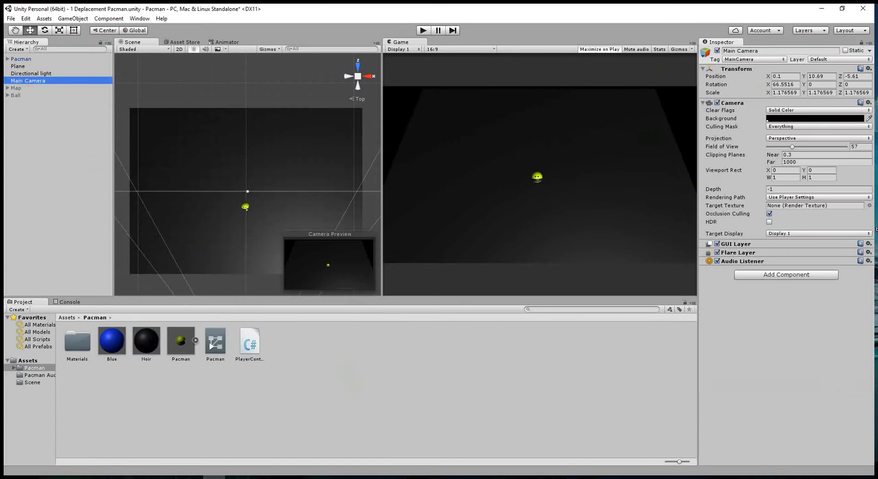
pyautogui.click(800, 110)
pyautogui.click(782, 118)
pyautogui.click(783, 111)
pyautogui.click(800, 118)
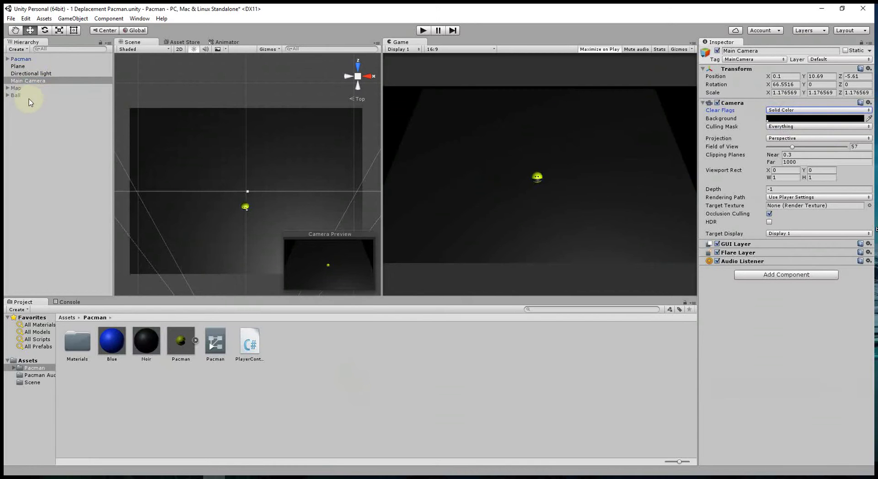
pyautogui.click(17, 67)
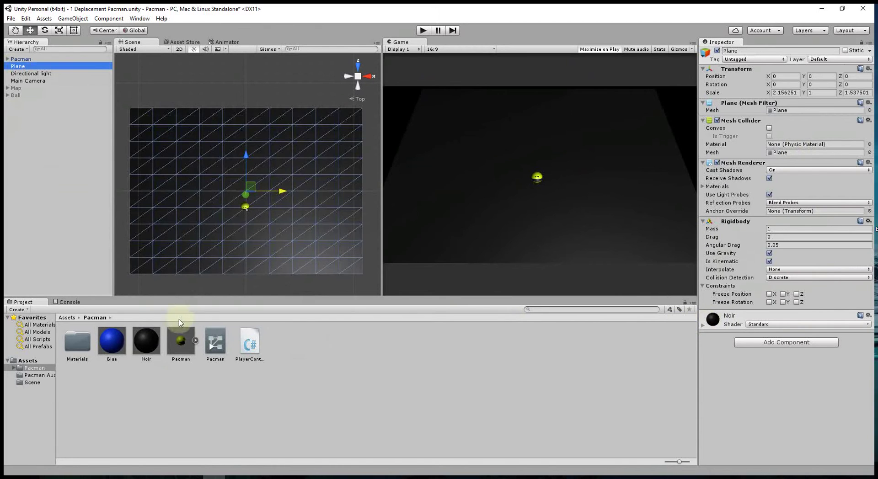
# Set Noir's smoothness to 0.32 and its albedo to pure white (FFFFFF).
pyautogui.click(147, 340)
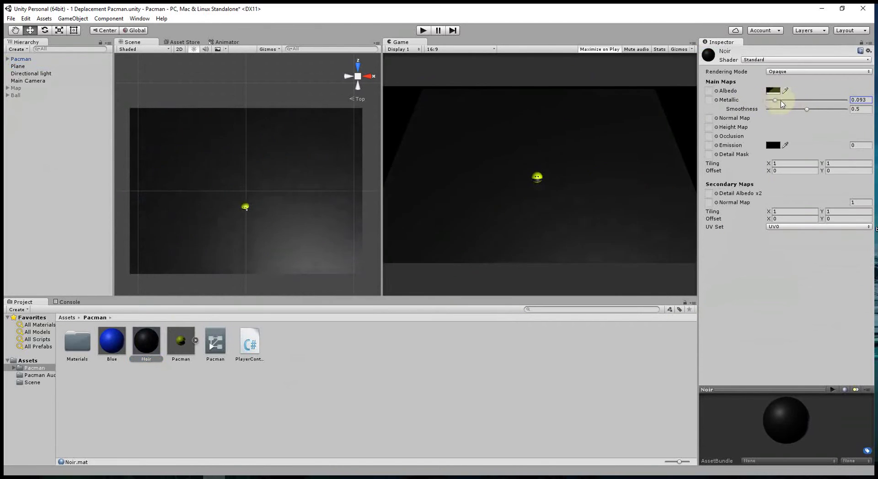
pyautogui.moveTo(806, 109)
pyautogui.mouseDown()
pyautogui.moveTo(826, 115)
pyautogui.moveTo(794, 120)
pyautogui.mouseUp()
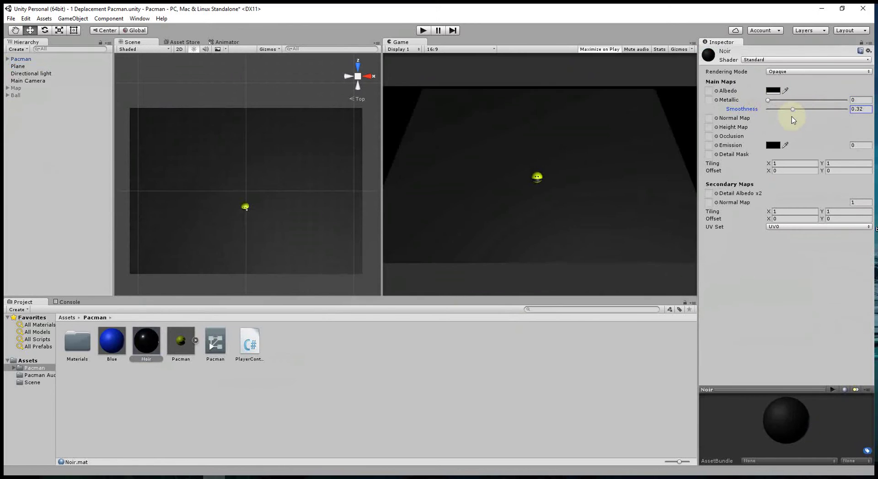
pyautogui.click(773, 90)
pyautogui.click(383, 158)
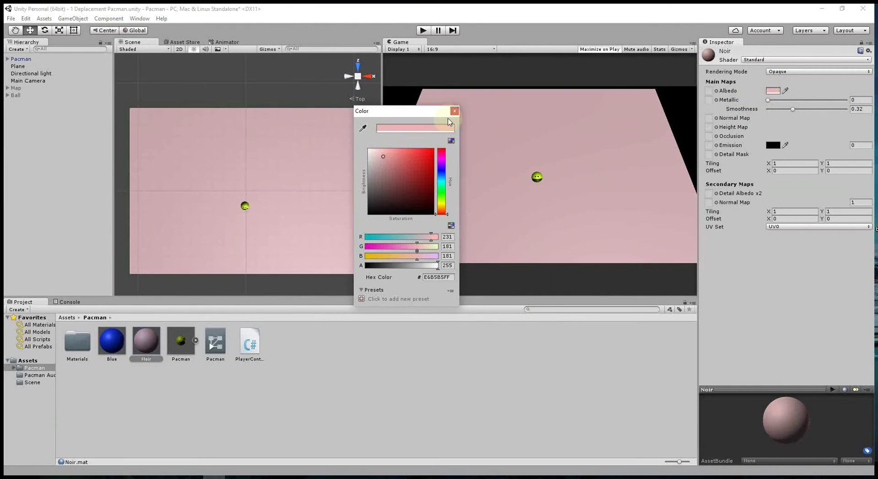
pyautogui.click(370, 150)
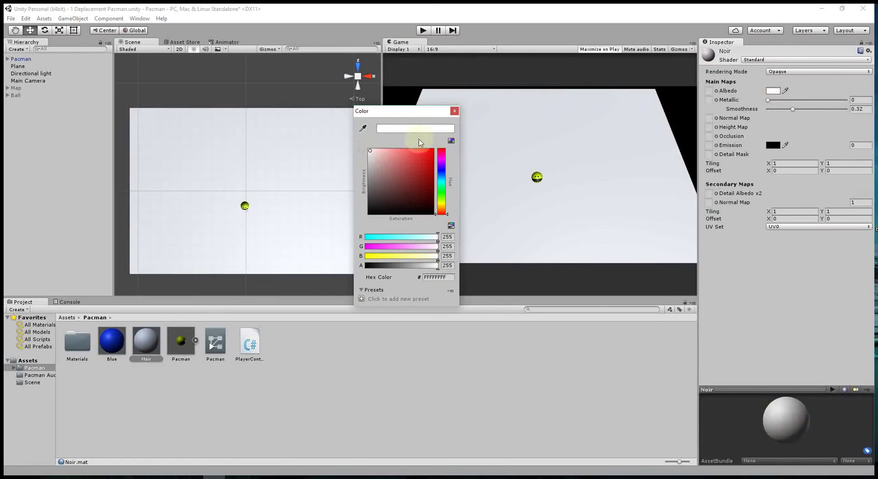
pyautogui.click(454, 111)
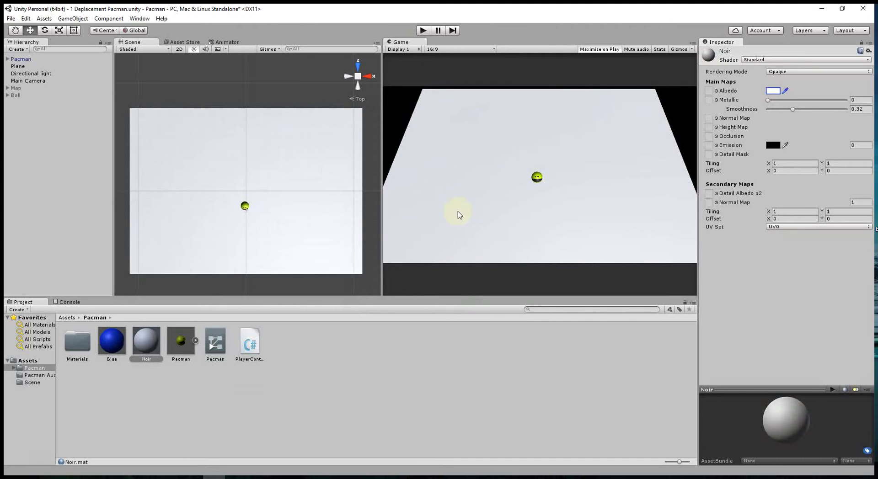
pyautogui.click(73, 19)
# Add a cube at X -2.63, scale it to a 1.675 × 1 × 0.399 slab, and apply Blue.
pyautogui.moveTo(82, 52)
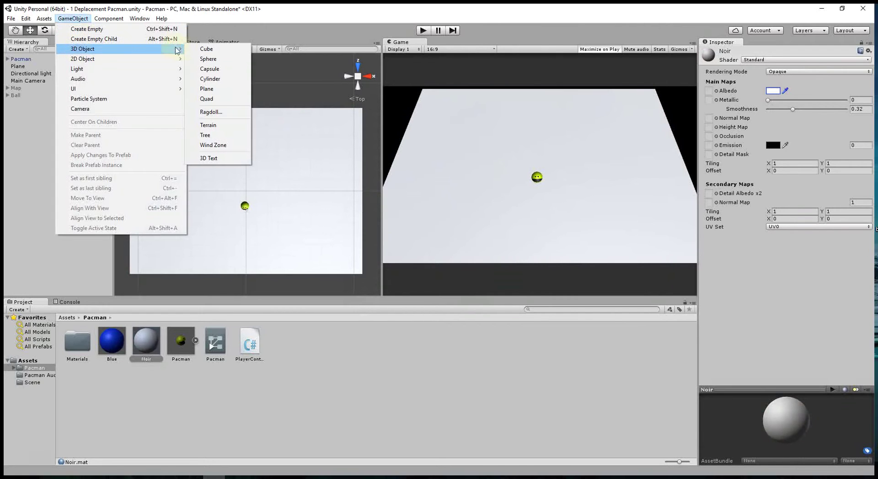
pyautogui.click(208, 51)
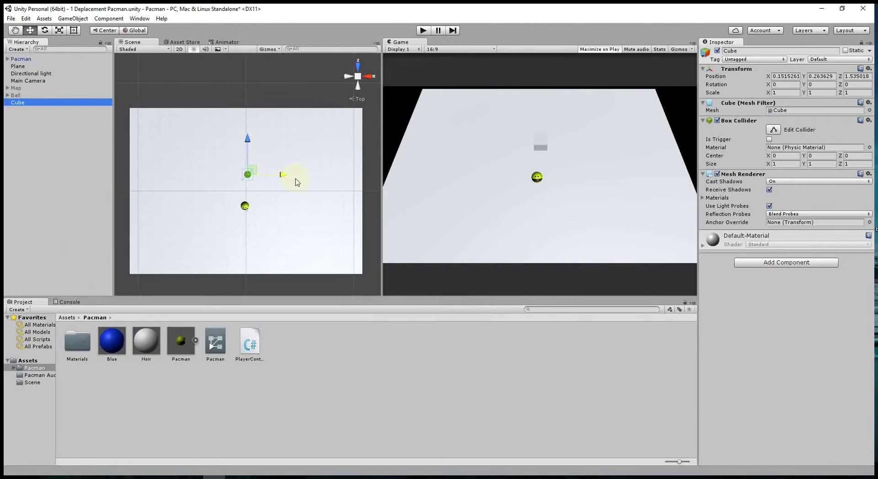
pyautogui.moveTo(283, 178); pyautogui.dragTo(253, 180)
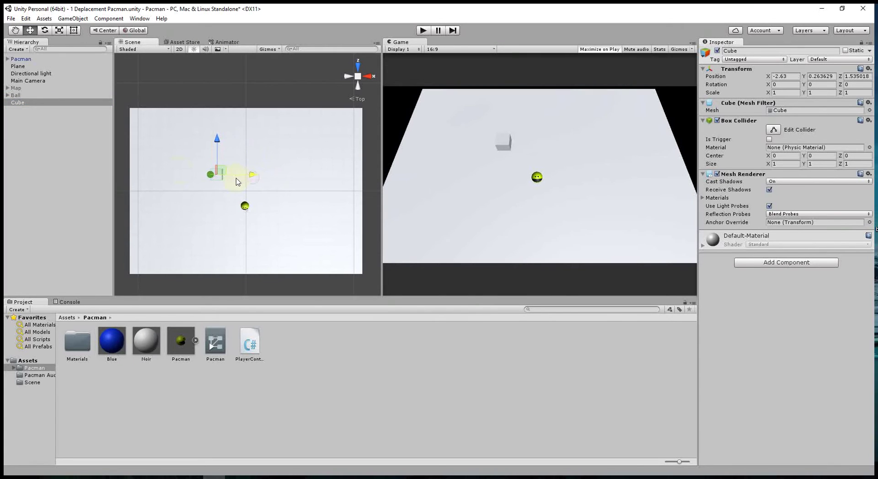
pyautogui.click(59, 30)
pyautogui.moveTo(220, 152); pyautogui.dragTo(219, 169)
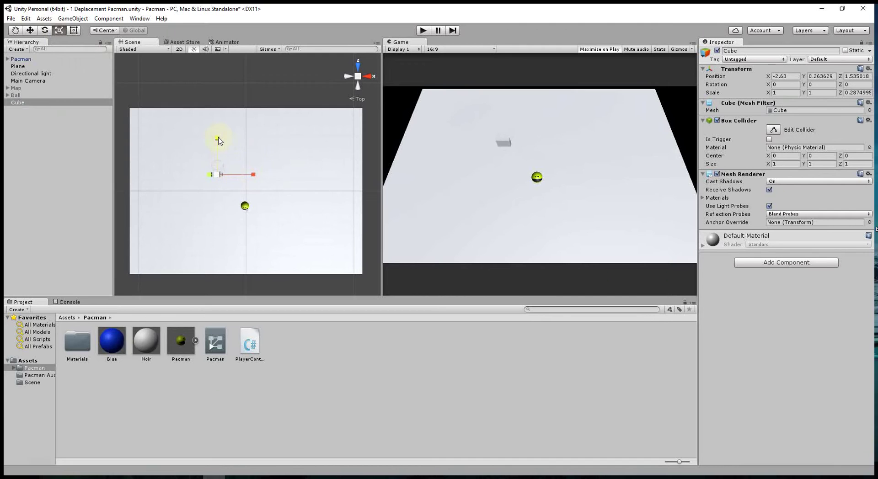
pyautogui.moveTo(253, 174); pyautogui.dragTo(276, 178)
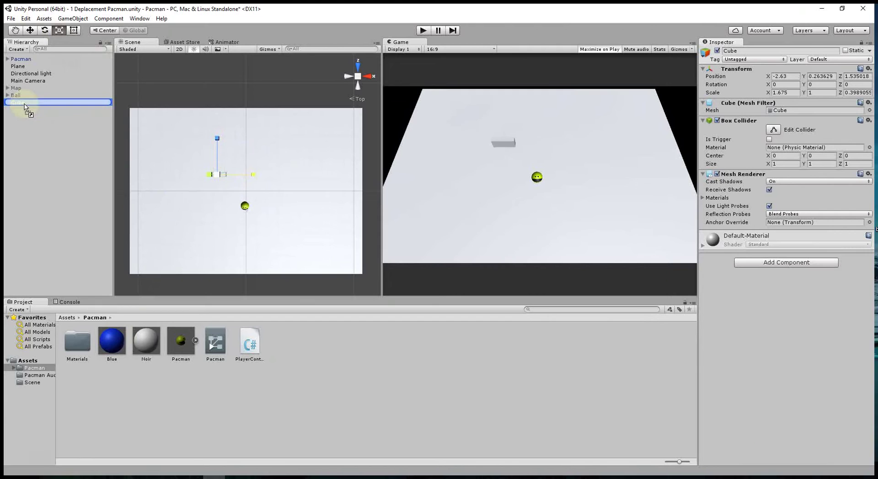
pyautogui.moveTo(116, 346); pyautogui.dragTo(20, 103)
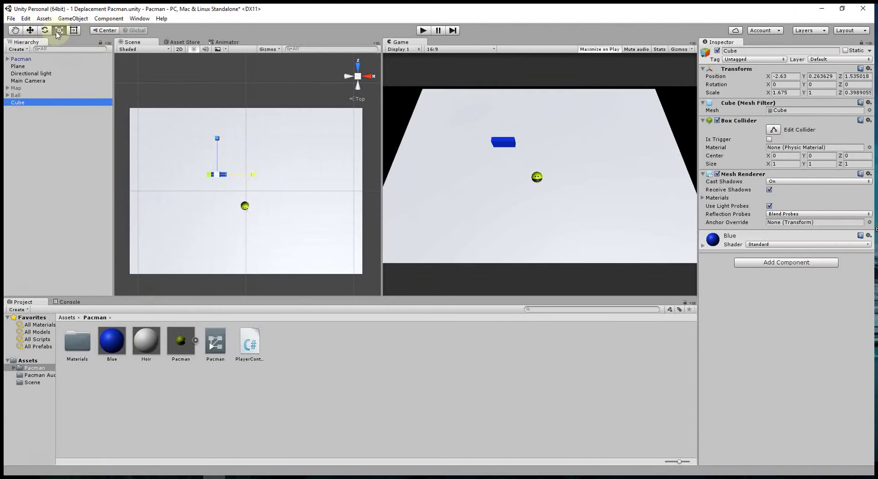
# Stretch the cube into a long top wall and duplicate it along the bottom edge.
pyautogui.moveTo(256, 174); pyautogui.dragTo(432, 195)
pyautogui.press('w')
pyautogui.moveTo(217, 141); pyautogui.dragTo(221, 83)
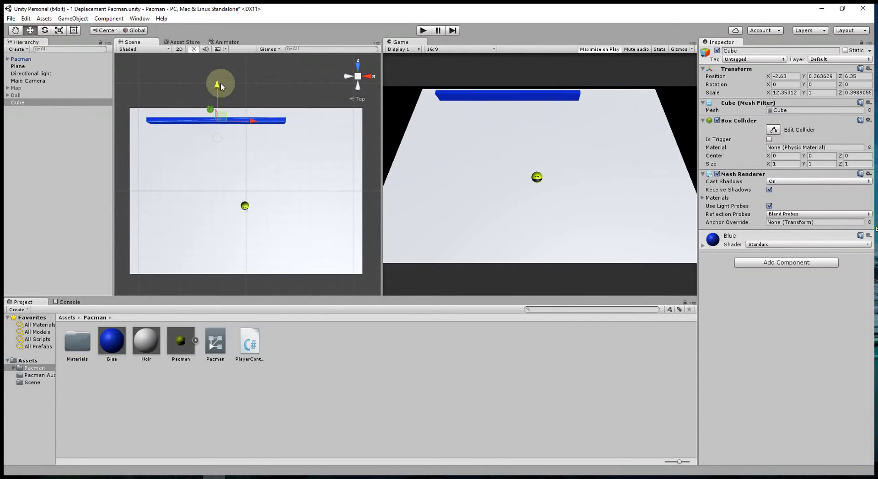
pyautogui.click(261, 136)
pyautogui.click(241, 113)
pyautogui.hotkey('ctrl', 'd')
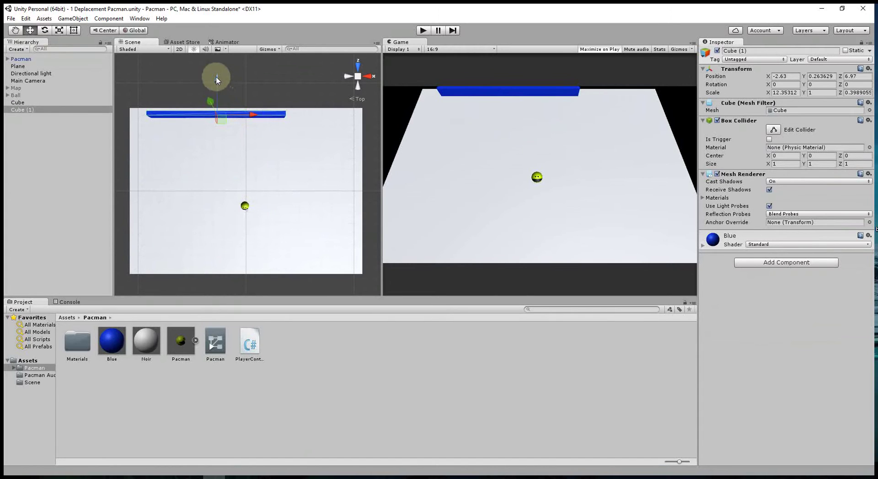
pyautogui.moveTo(216, 76); pyautogui.dragTo(207, 220)
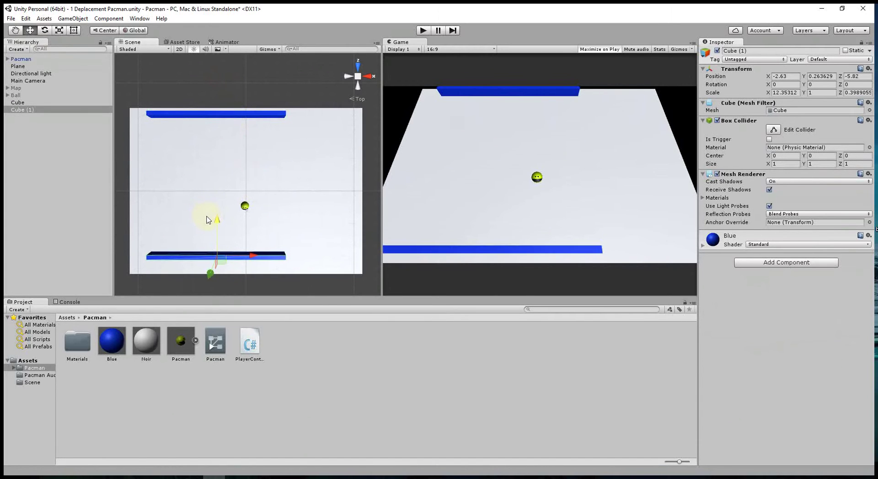
# Duplicate the wall, rotate it 90° on Y, and place it along the left edge.
pyautogui.hotkey('ctrl', 'd')
pyautogui.moveTo(218, 220); pyautogui.dragTo(218, 156)
pyautogui.click(819, 85)
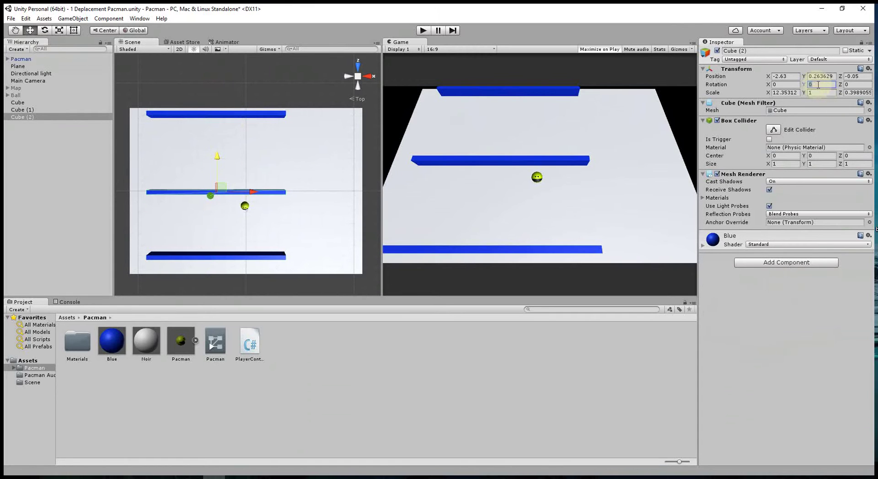
pyautogui.write('90')
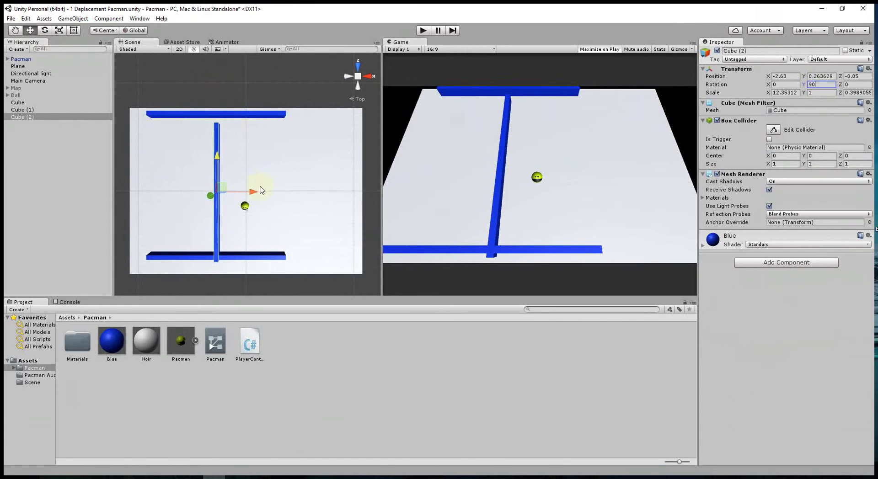
pyautogui.moveTo(260, 189); pyautogui.dragTo(180, 191)
pyautogui.moveTo(147, 160); pyautogui.dragTo(147, 153)
# Duplicate the left wall into a shortened inner wall near the top-left corner.
pyautogui.hotkey('ctrl', 'd')
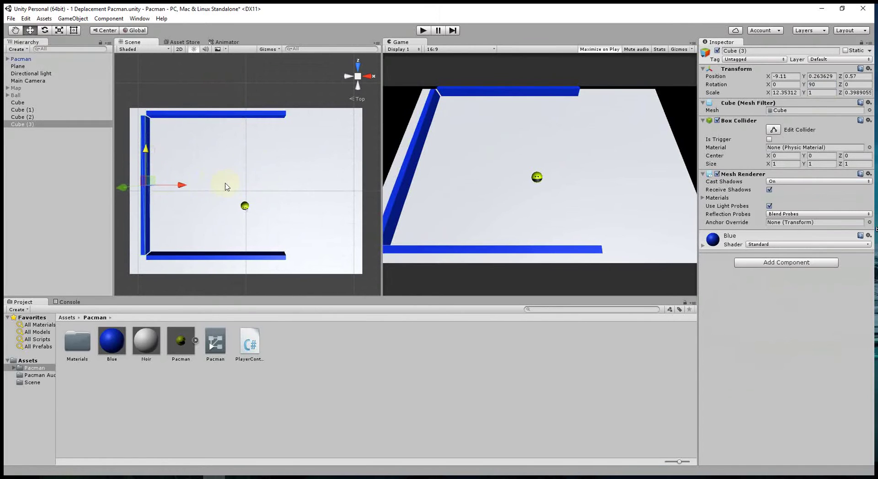
pyautogui.moveTo(181, 185); pyautogui.dragTo(224, 187)
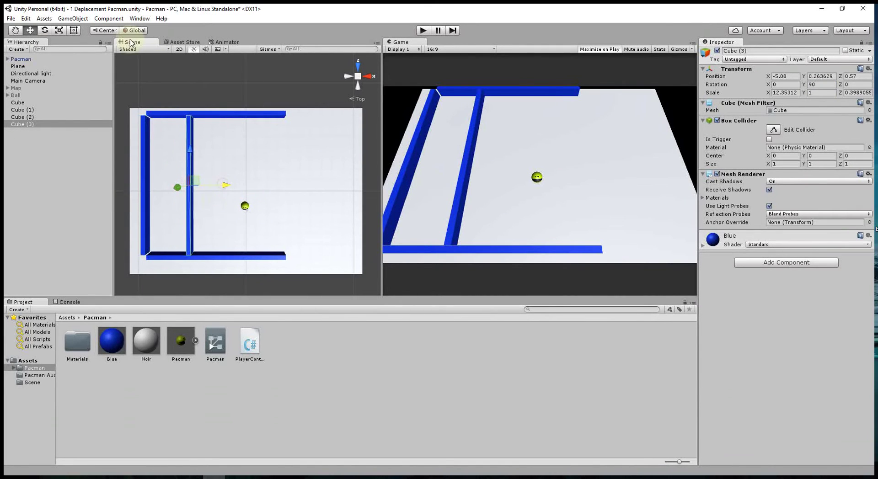
pyautogui.click(59, 30)
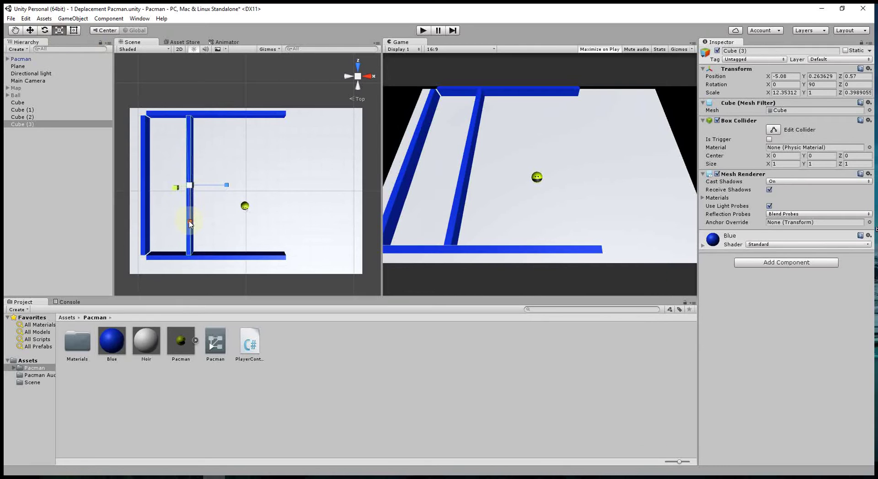
pyautogui.moveTo(190, 223); pyautogui.dragTo(190, 191)
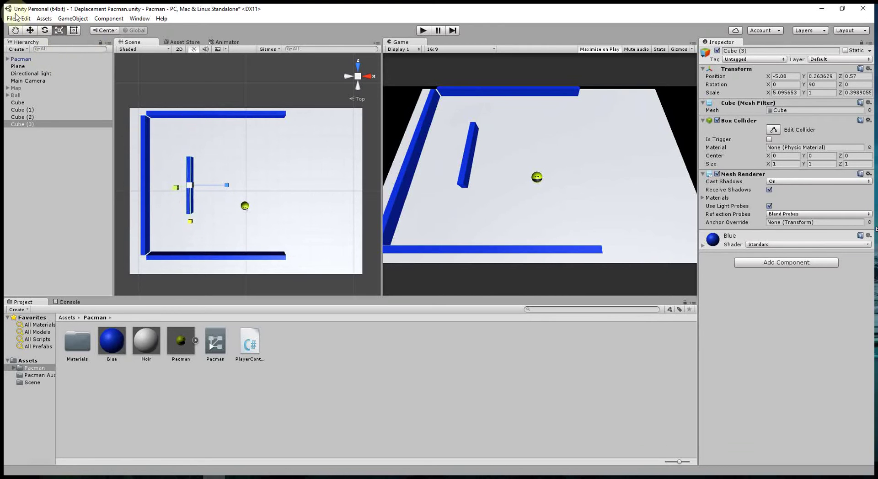
pyautogui.click(30, 30)
pyautogui.moveTo(190, 151); pyautogui.dragTo(193, 110)
pyautogui.moveTo(226, 149); pyautogui.dragTo(206, 146)
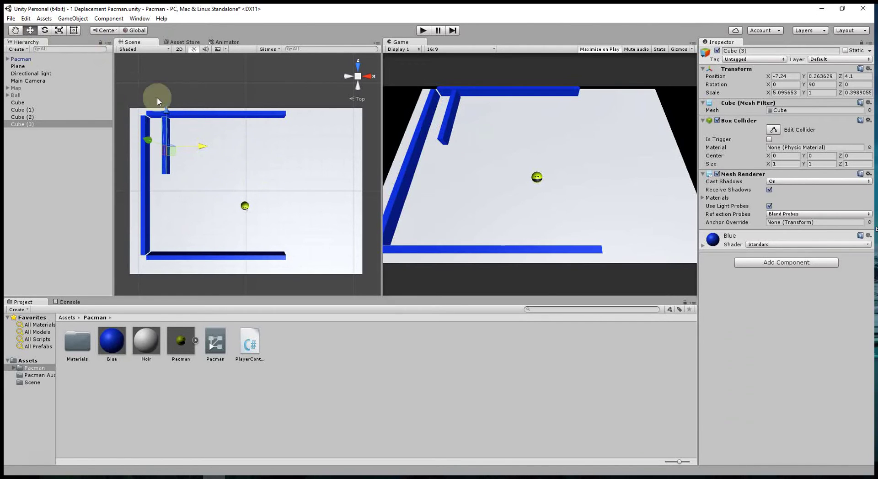
pyautogui.click(154, 114)
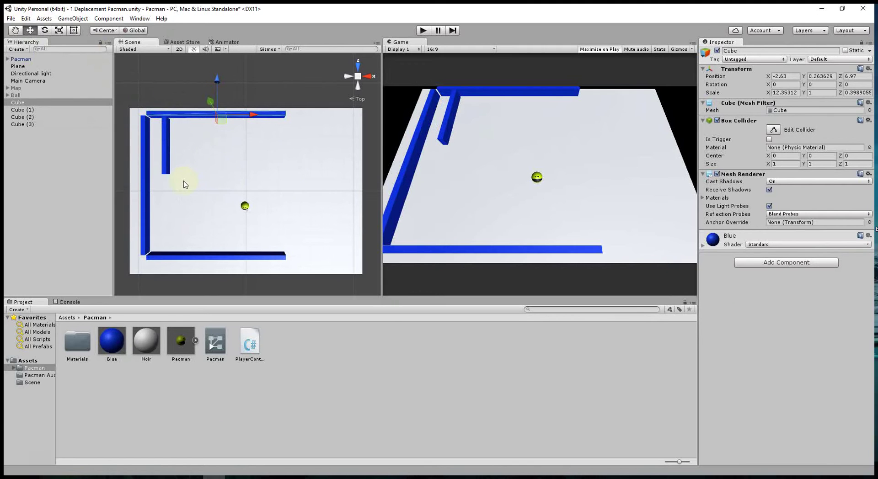
# Create an empty GameObject, nest Cube through Cube (3) under it, and collapse it.
pyautogui.rightClick(28, 173)
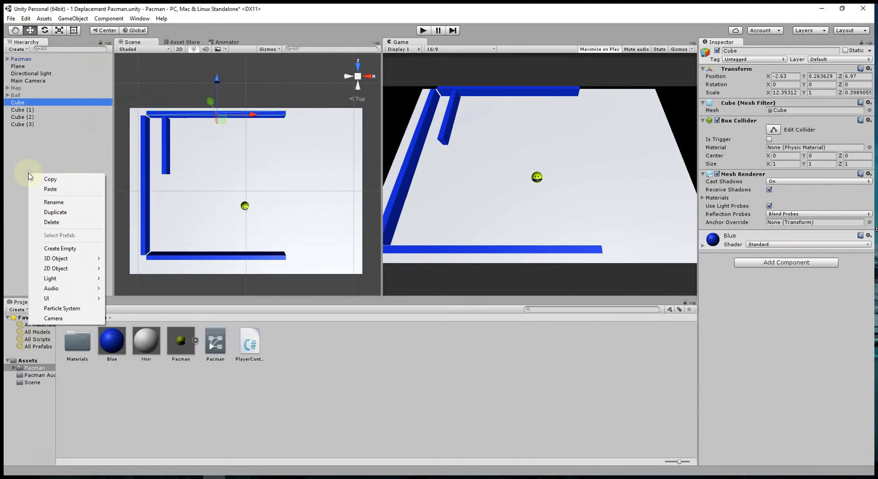
pyautogui.click(17, 49)
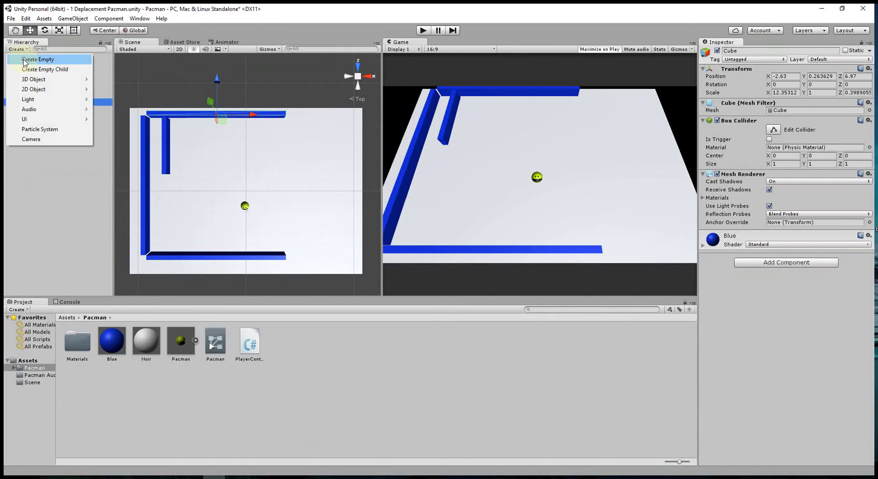
pyautogui.click(24, 61)
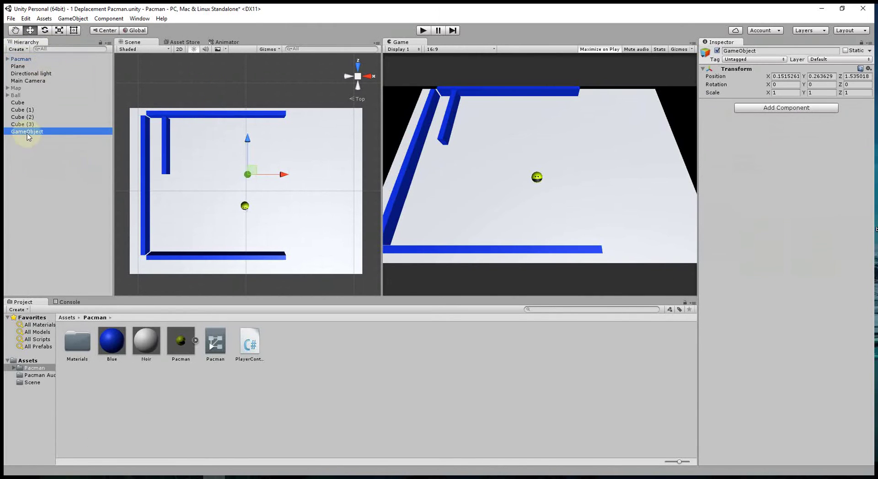
pyautogui.click(18, 102)
pyautogui.keyDown('shift'); pyautogui.moveTo(24, 124); pyautogui.dragTo(28, 132); pyautogui.keyUp('shift')
pyautogui.click(32, 104)
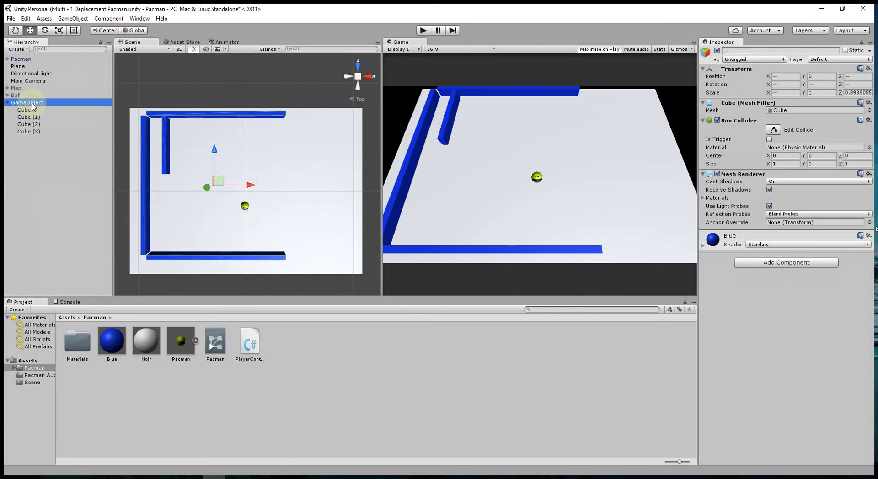
pyautogui.click(7, 103)
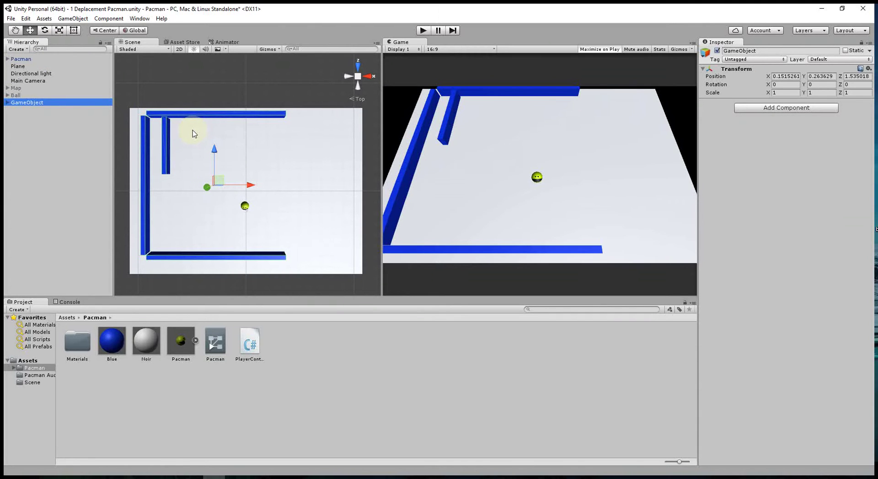
pyautogui.click(79, 20)
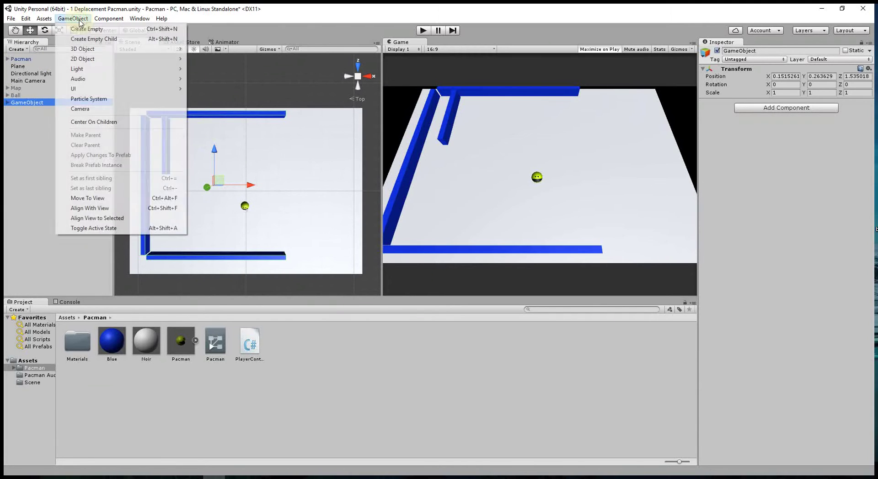
# Add a sphere, shrink it, and place it beside the left wall above the floor.
pyautogui.moveTo(91, 49)
pyautogui.click(212, 59)
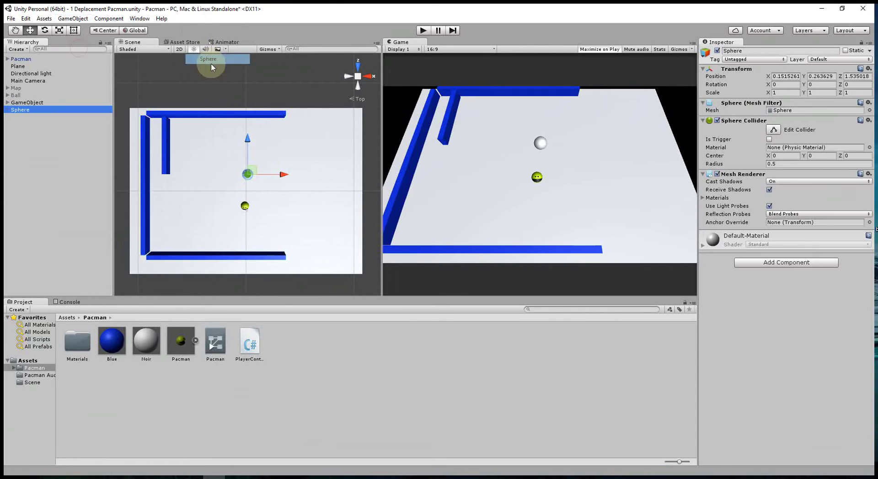
pyautogui.click(59, 31)
pyautogui.moveTo(247, 177)
pyautogui.mouseDown()
pyautogui.moveTo(245, 162)
pyautogui.moveTo(246, 201)
pyautogui.mouseUp()
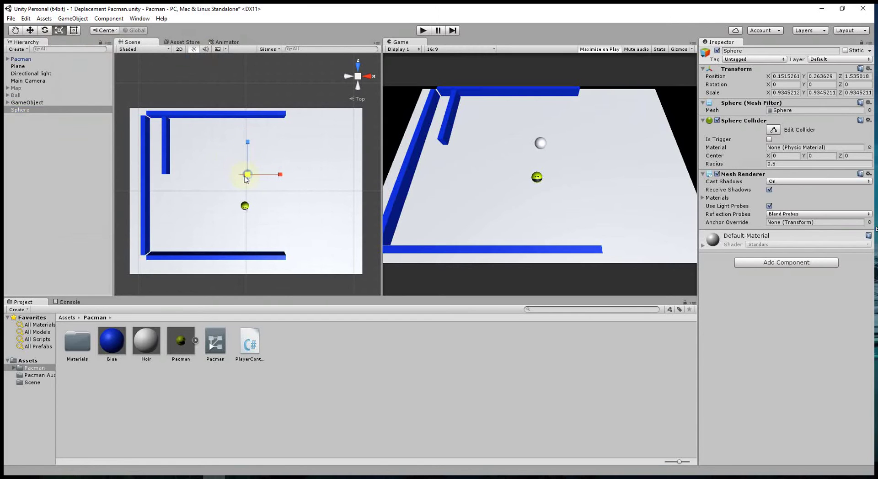
pyautogui.click(359, 86)
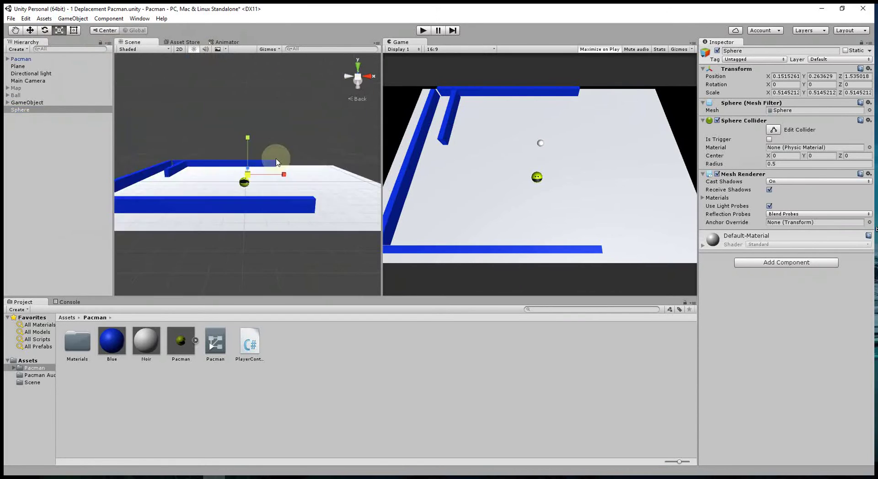
pyautogui.moveTo(277, 109)
pyautogui.mouseDown(button='right')
pyautogui.moveTo(277, 167)
pyautogui.moveTo(298, 237)
pyautogui.mouseUp(button='right')
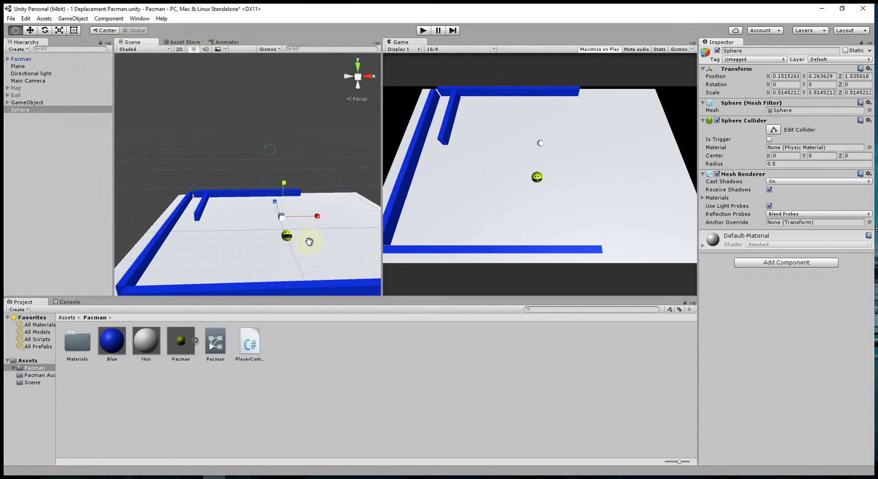
pyautogui.click(30, 30)
pyautogui.moveTo(310, 223); pyautogui.dragTo(251, 231)
pyautogui.moveTo(206, 192); pyautogui.dragTo(210, 187)
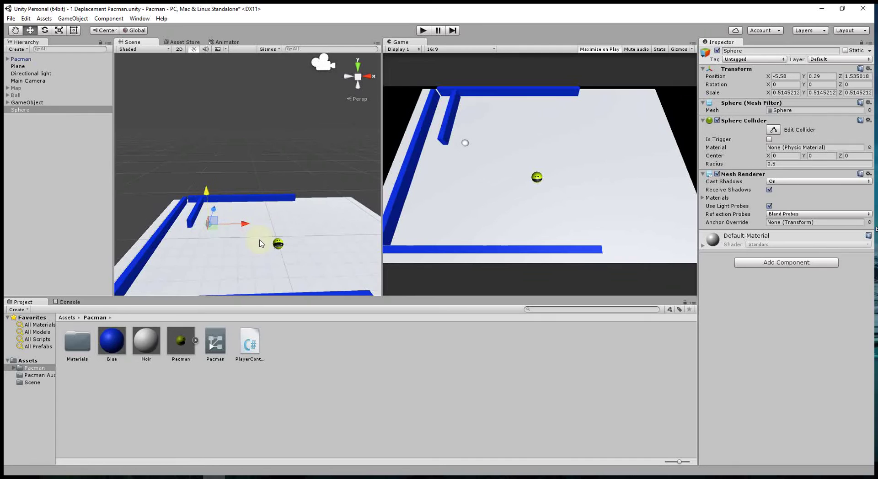
pyautogui.moveTo(250, 223); pyautogui.dragTo(220, 228)
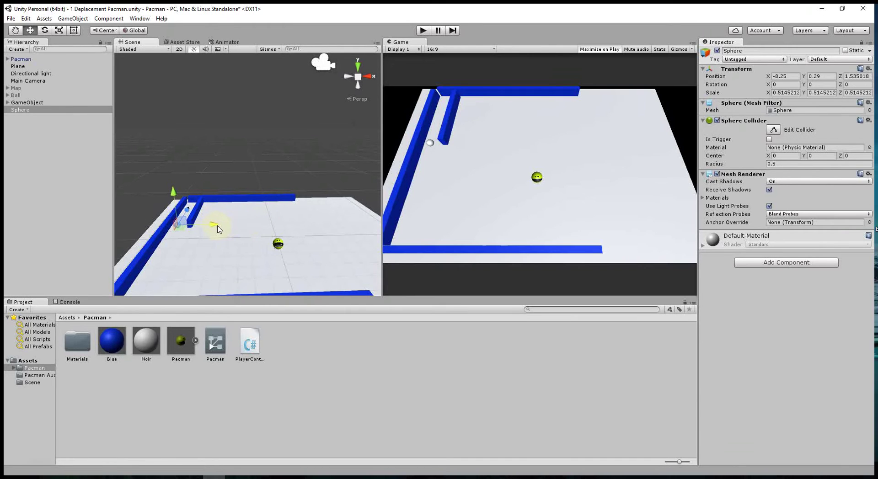
pyautogui.click(357, 67)
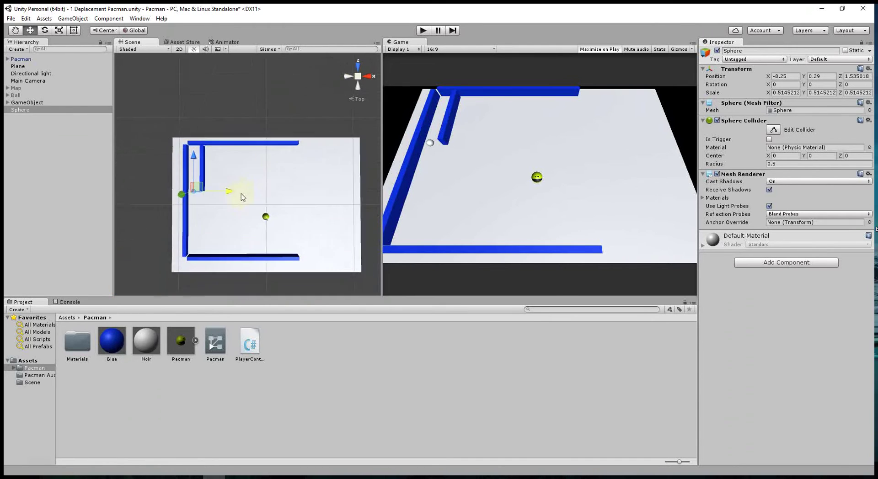
# Duplicate the sphere into a column of pellets running down the left corridor.
pyautogui.click(26, 111)
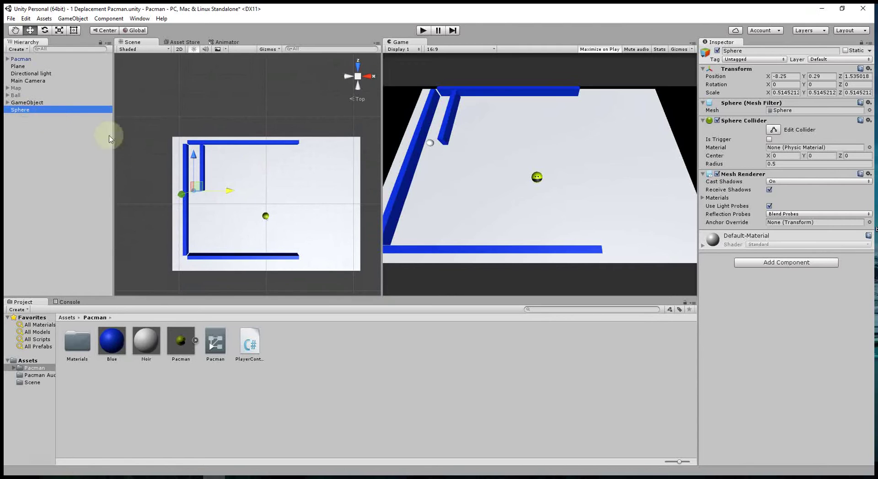
pyautogui.hotkey('ctrl', 'd')
pyautogui.moveTo(194, 158); pyautogui.dragTo(197, 144)
pyautogui.hotkey('ctrl', 'd')
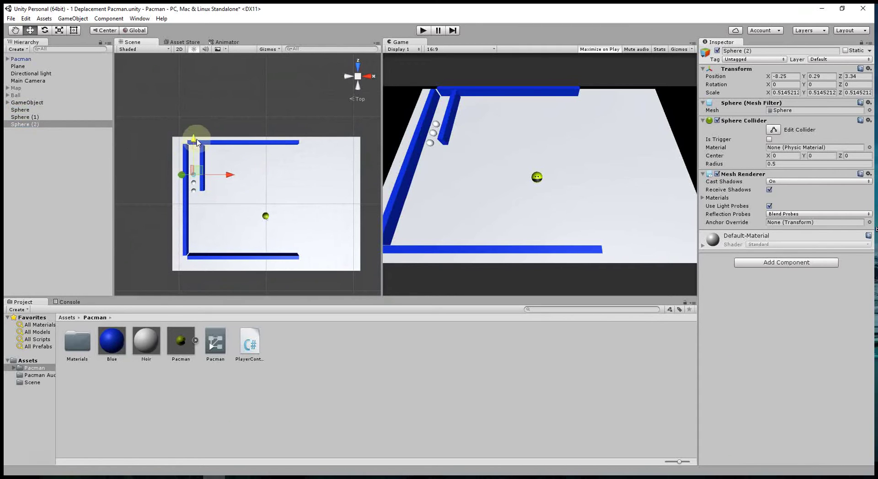
pyautogui.scroll(4, 229, 224)
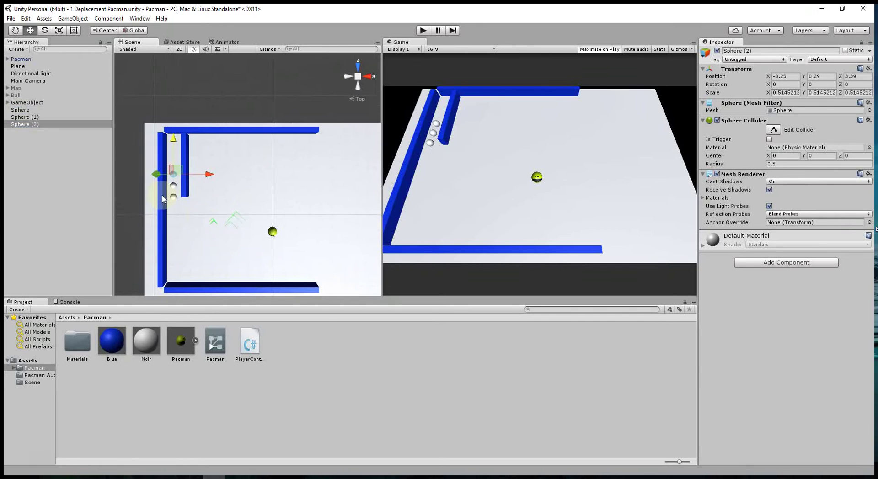
pyautogui.click(174, 196)
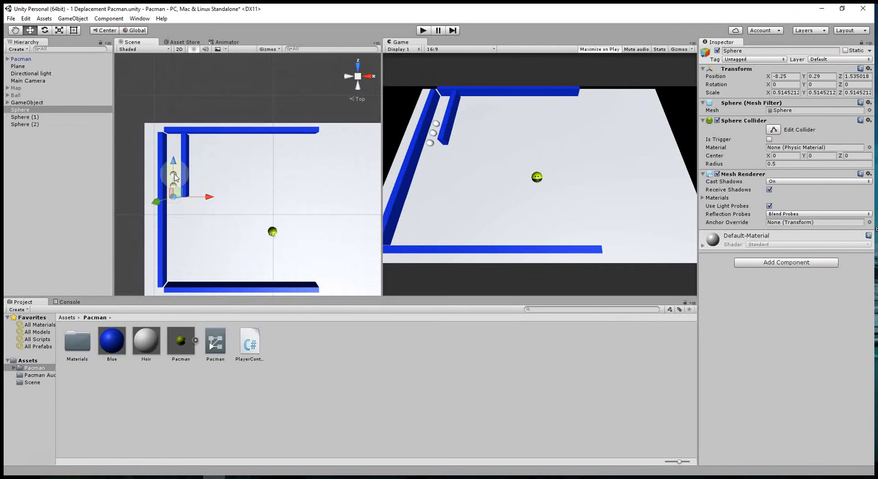
pyautogui.scroll(2, 189, 220)
pyautogui.moveTo(189, 223); pyautogui.dragTo(239, 195, button='middle')
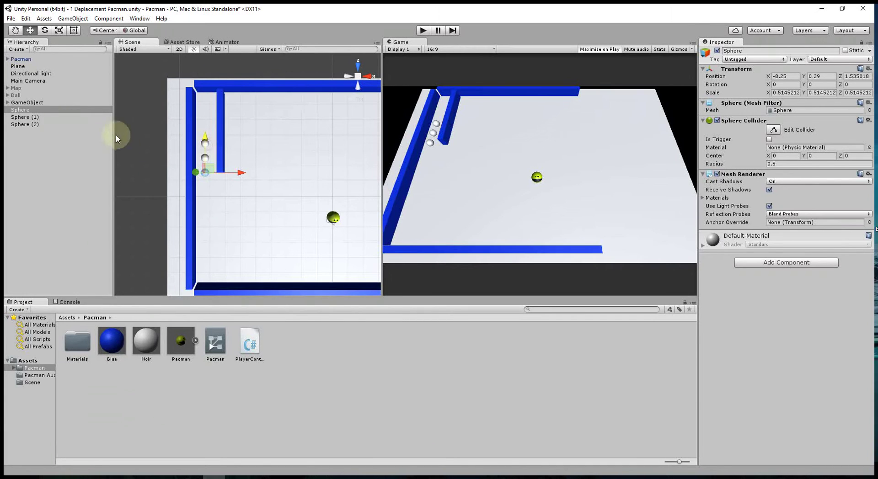
pyautogui.keyDown('shift'); pyautogui.click(33, 125); pyautogui.keyUp('shift')
pyautogui.hotkey('ctrl', 'd')
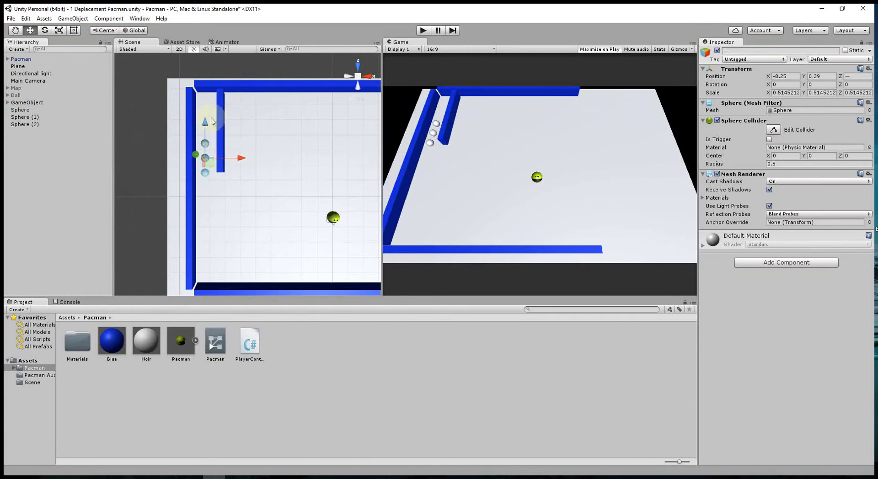
pyautogui.moveTo(205, 124); pyautogui.dragTo(205, 168)
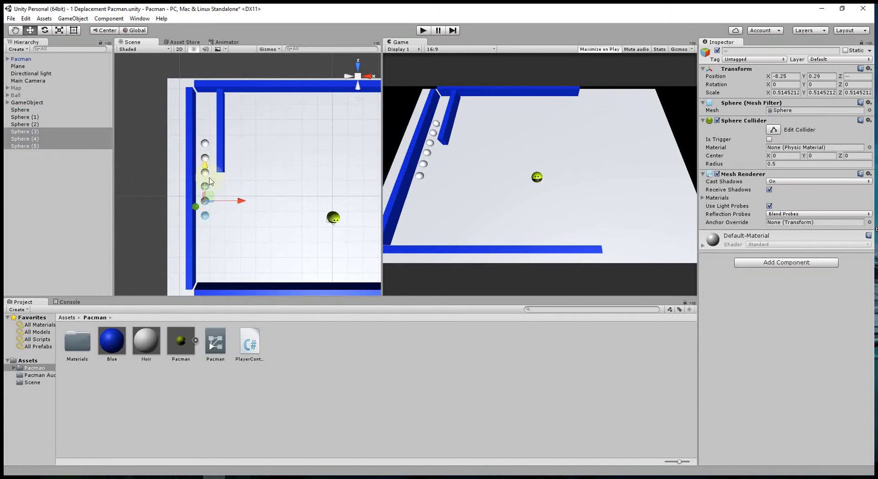
# Duplicate Sphere (1) through Sphere (5) into a second column beside the first.
pyautogui.click(29, 111)
pyautogui.click(29, 146)
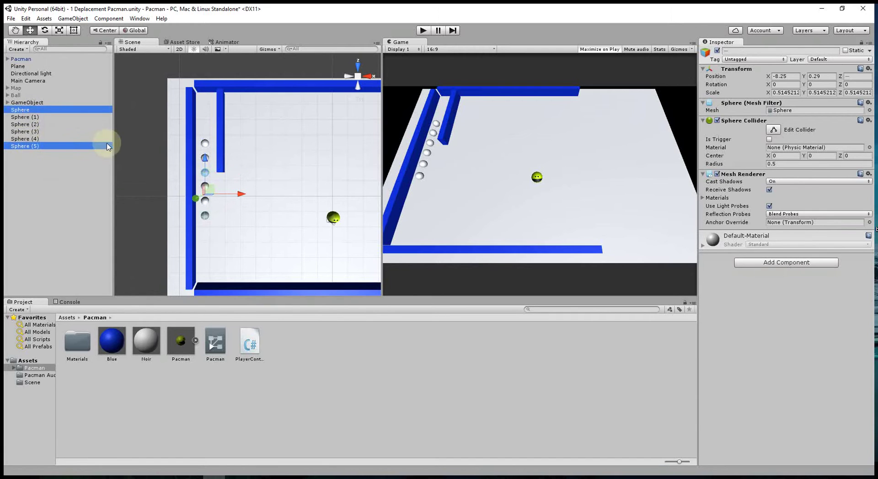
pyautogui.click(27, 117)
pyautogui.click(28, 146)
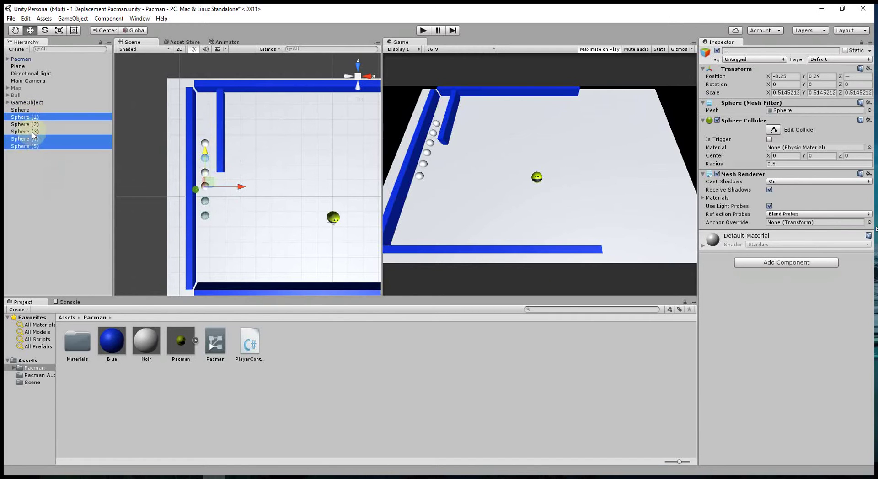
pyautogui.keyDown('shift'); pyautogui.click(25, 117); pyautogui.keyUp('shift')
pyautogui.hotkey('ctrl', 'd')
pyautogui.moveTo(205, 151)
pyautogui.mouseDown()
pyautogui.moveTo(208, 105)
pyautogui.moveTo(256, 225)
pyautogui.mouseUp()
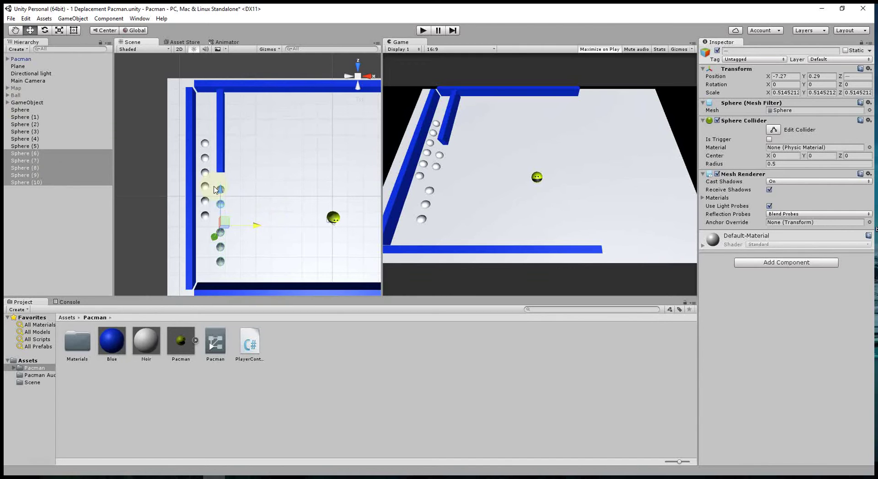
pyautogui.click(38, 214)
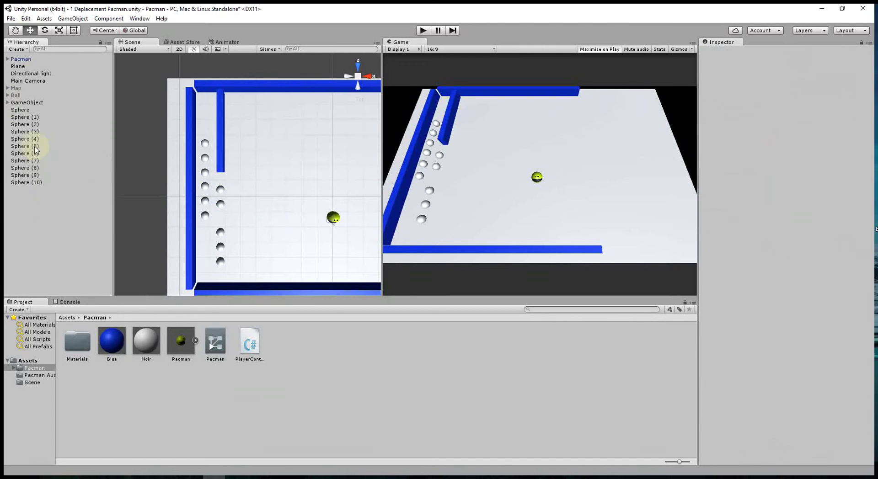
# Select Sphere through Sphere (10) and set their tag to Ball.
pyautogui.click(31, 109)
pyautogui.keyDown('shift'); pyautogui.click(32, 182); pyautogui.keyUp('shift')
pyautogui.click(753, 59)
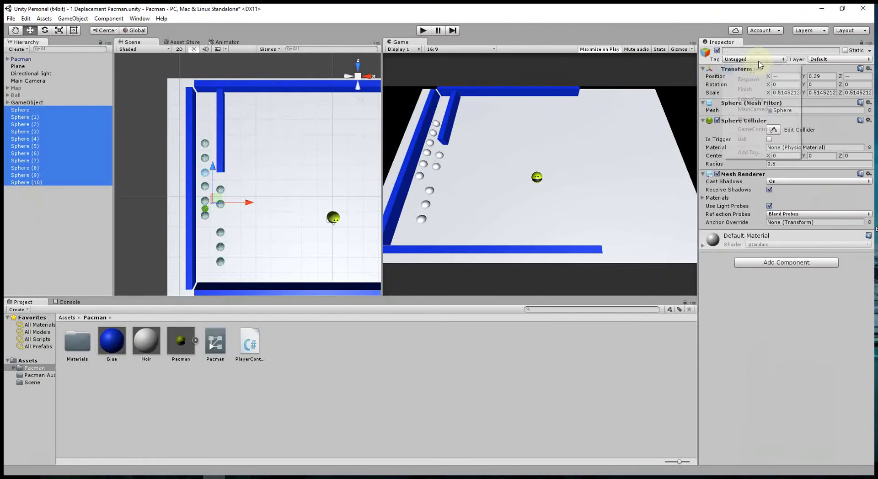
pyautogui.click(761, 143)
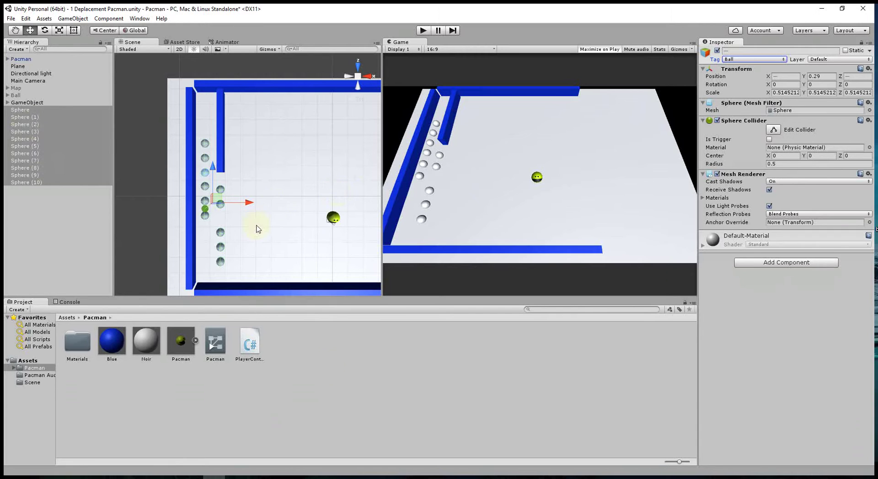
# Set the Noir material's albedo to black and make it fully metallic.
pyautogui.click(146, 341)
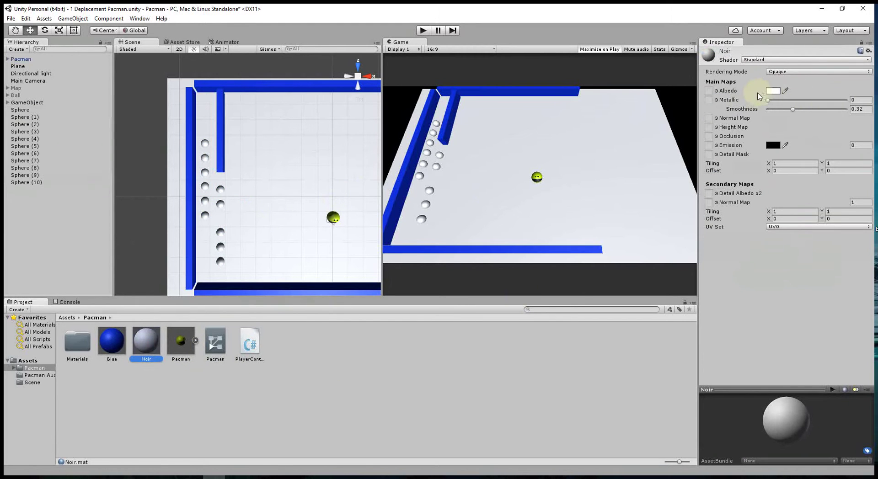
pyautogui.click(773, 90)
pyautogui.moveTo(382, 180); pyautogui.dragTo(453, 228)
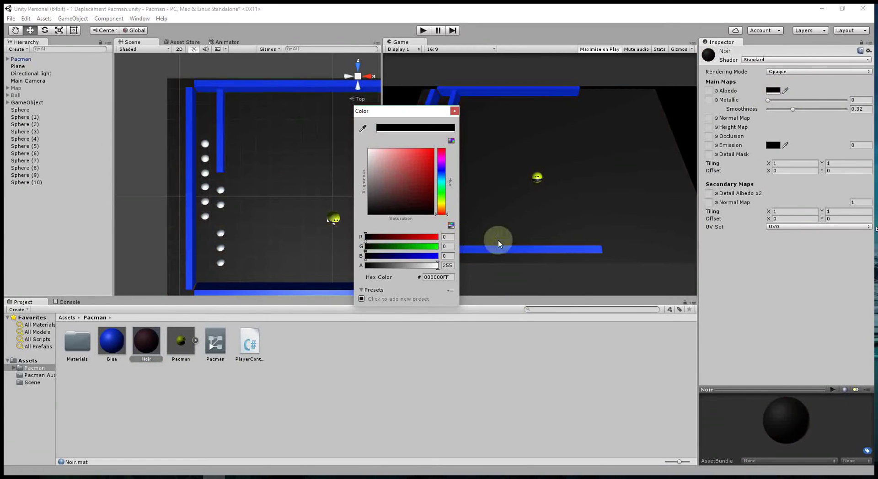
pyautogui.moveTo(769, 99); pyautogui.dragTo(848, 100)
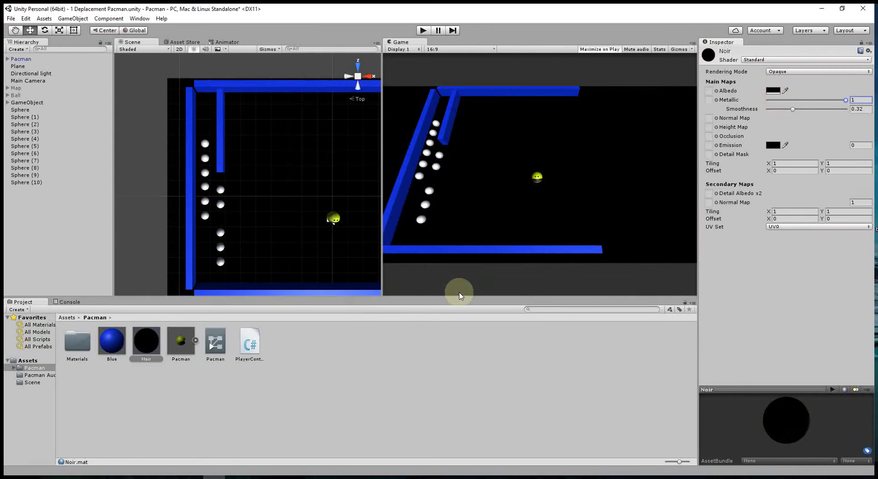
# Playtest the level, steering Pacman left, up and down toward the pellets, then stop.
pyautogui.click(423, 31)
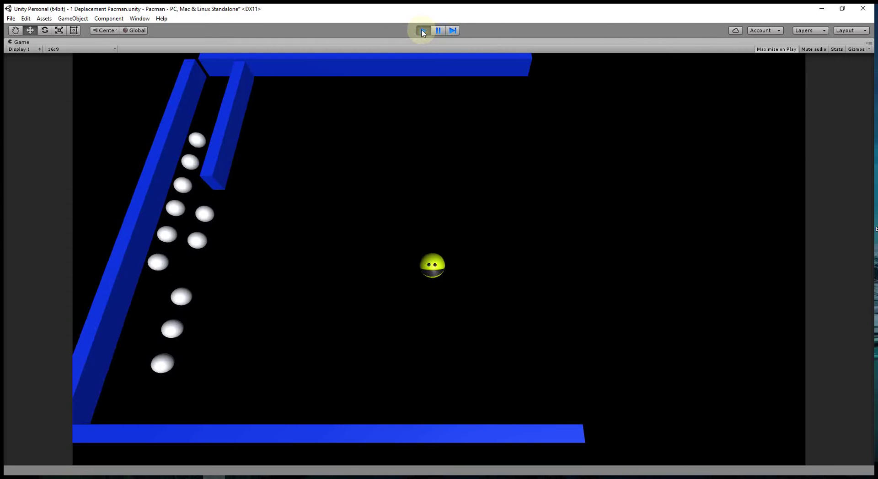
pyautogui.press('Left')
pyautogui.press('Up')
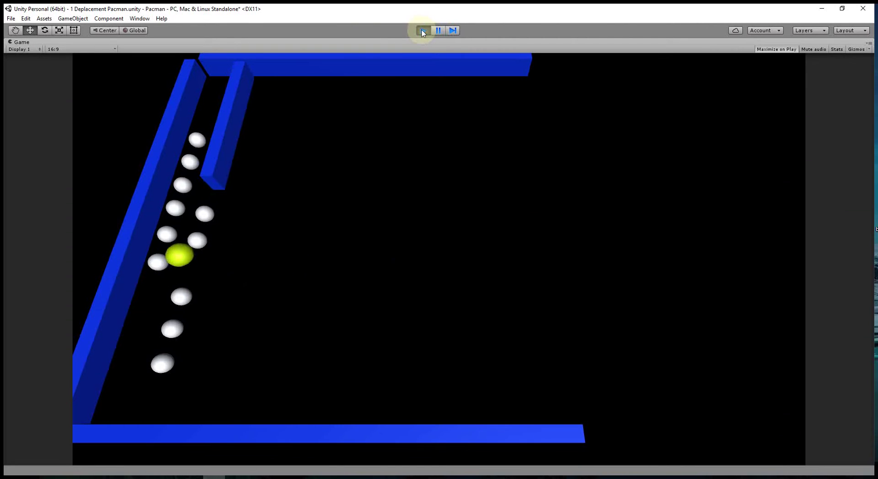
pyautogui.press('Down')
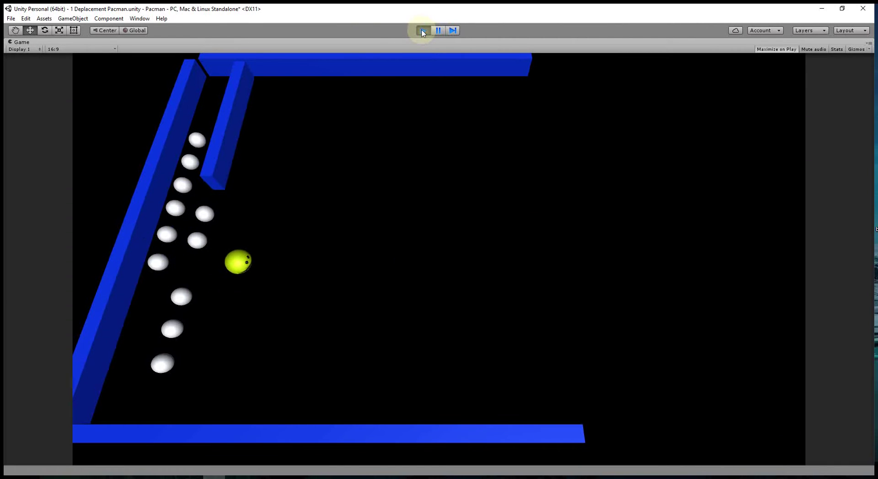
pyautogui.click(422, 31)
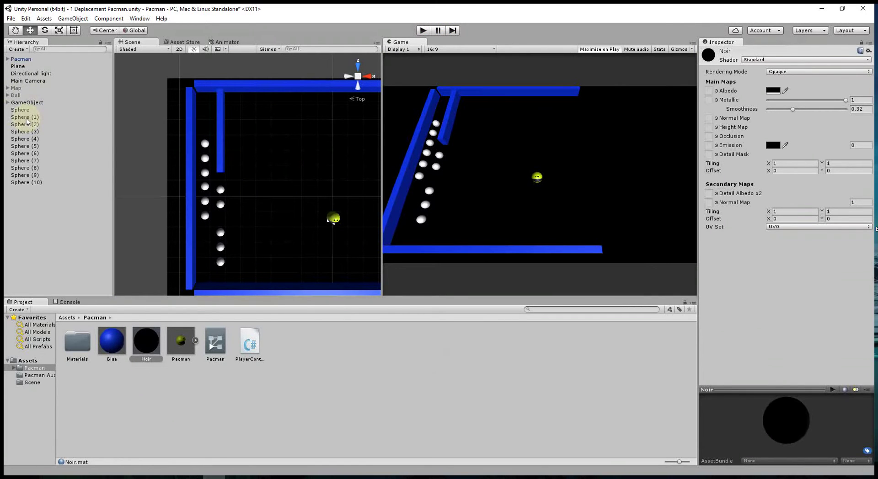
pyautogui.click(25, 104)
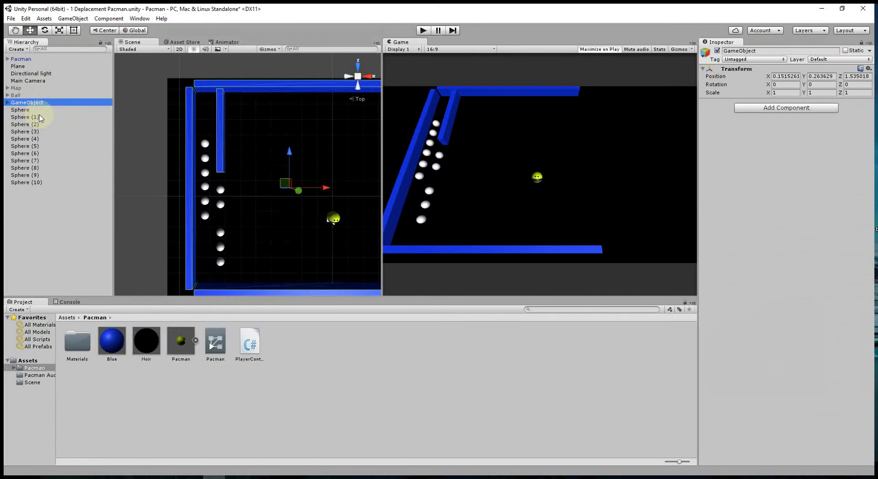
# Delete the wall GameObject group and the eleven test spheres.
pyautogui.press('Delete')
pyautogui.click(26, 105)
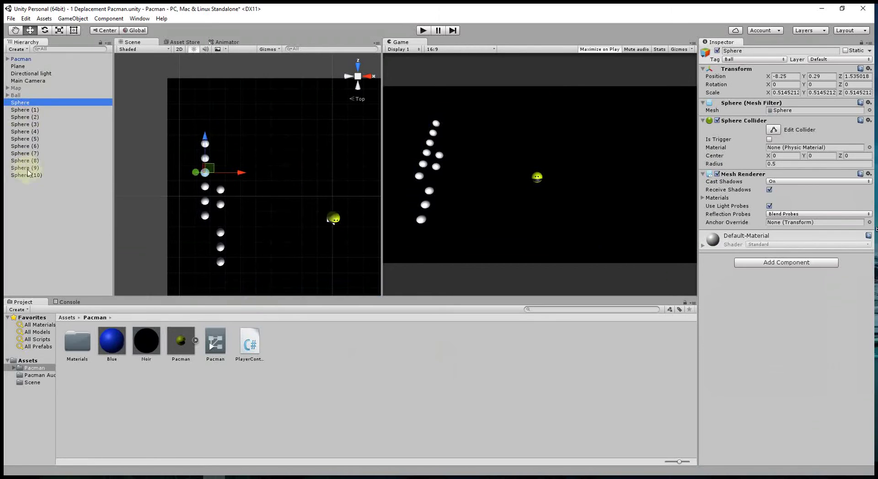
pyautogui.keyDown('shift'); pyautogui.click(28, 174); pyautogui.keyUp('shift')
pyautogui.press('Delete')
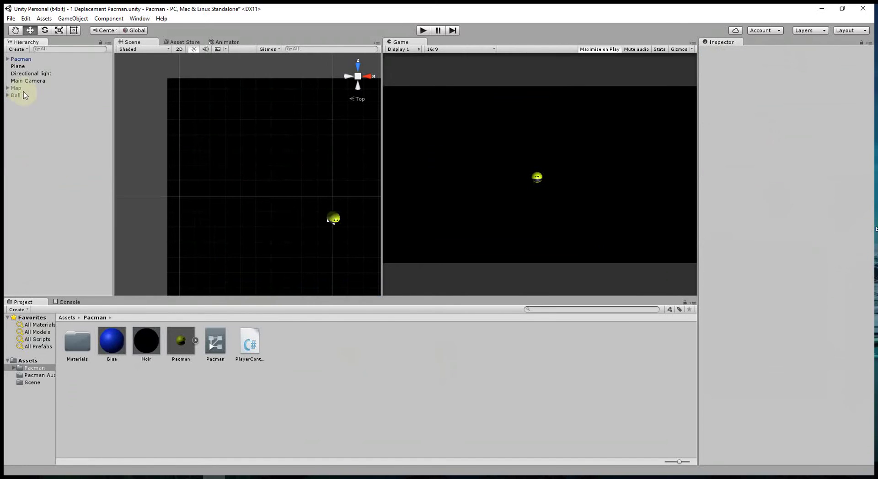
# Reactivate the Map and Ball objects so the full maze and pellets reappear.
pyautogui.click(20, 89)
pyautogui.click(717, 50)
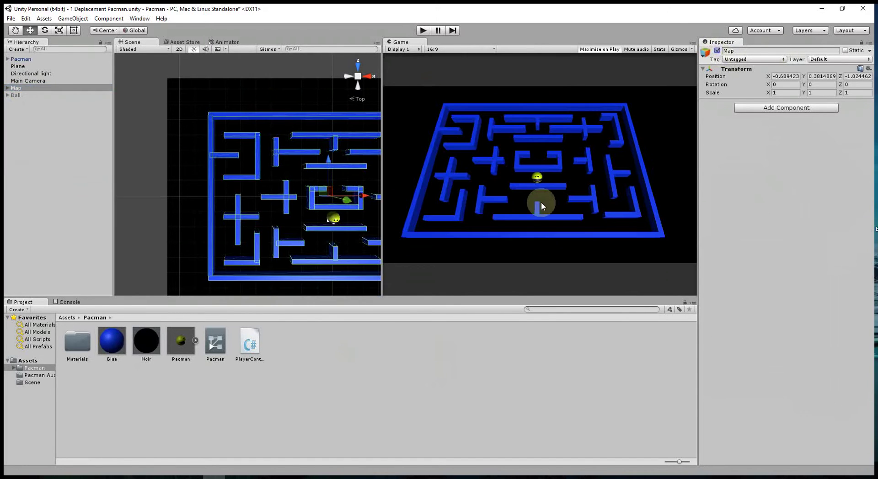
pyautogui.click(15, 95)
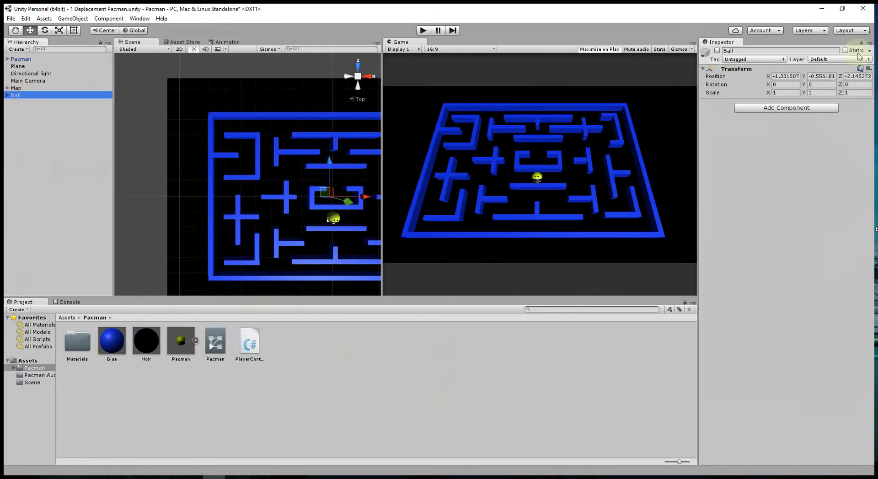
pyautogui.click(717, 50)
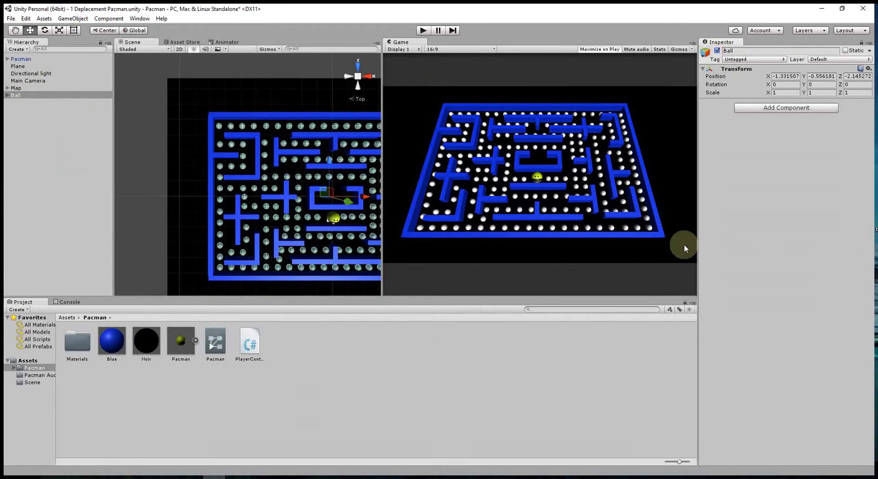
pyautogui.moveTo(290, 188); pyautogui.dragTo(192, 140, button='middle')
pyautogui.scroll(-2, 251, 172)
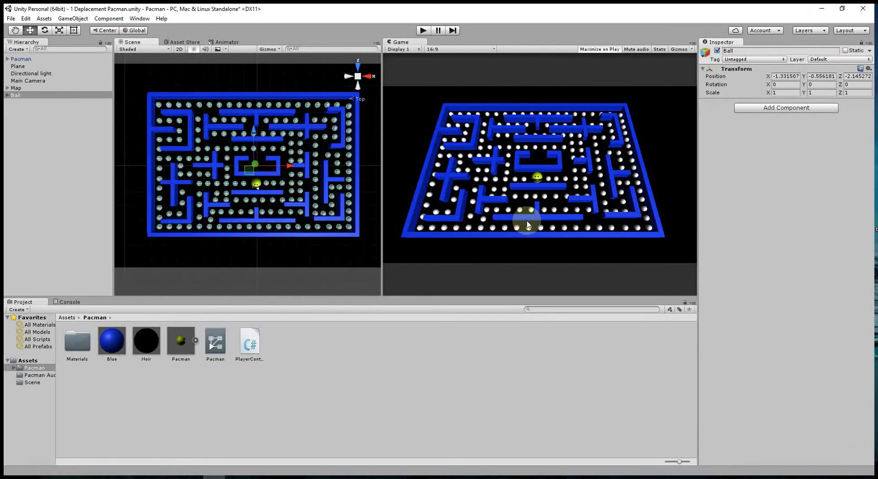
pyautogui.click(7, 88)
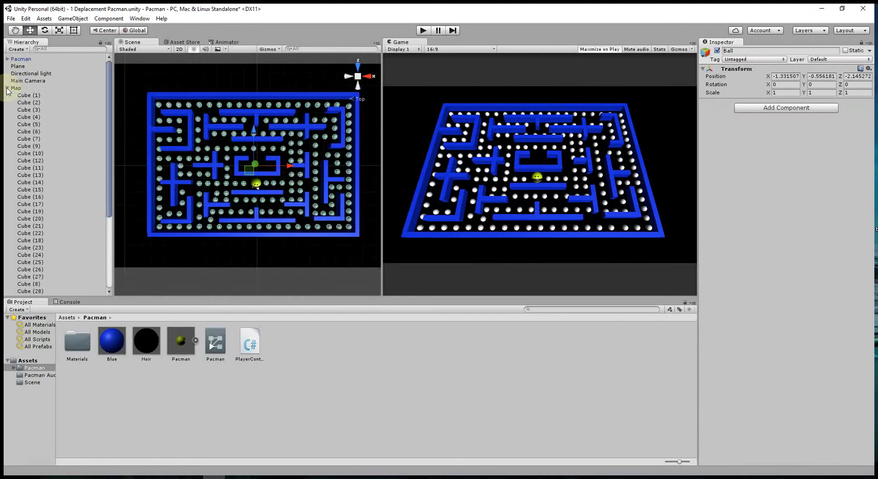
pyautogui.click(32, 146)
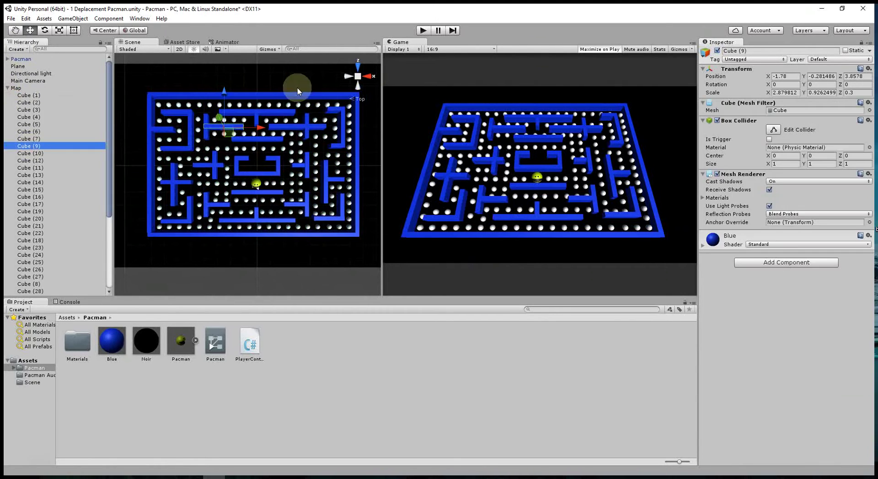
pyautogui.click(8, 87)
pyautogui.click(8, 95)
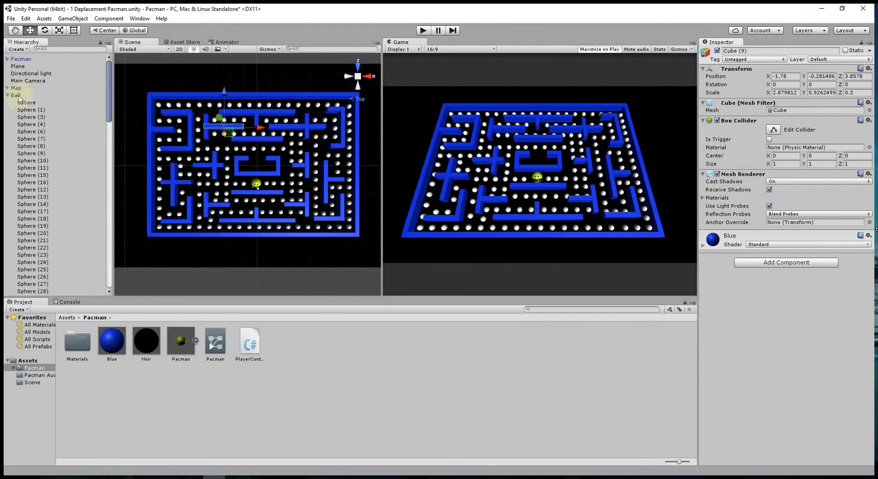
pyautogui.click(27, 110)
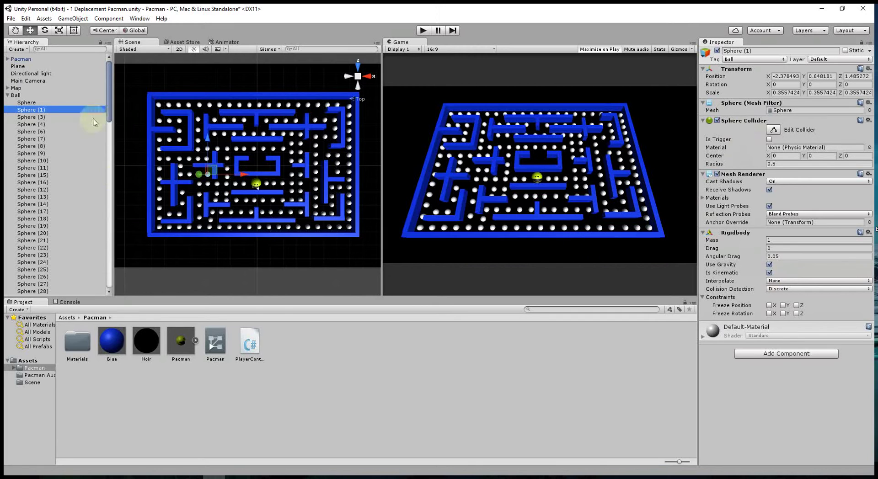
pyautogui.click(7, 96)
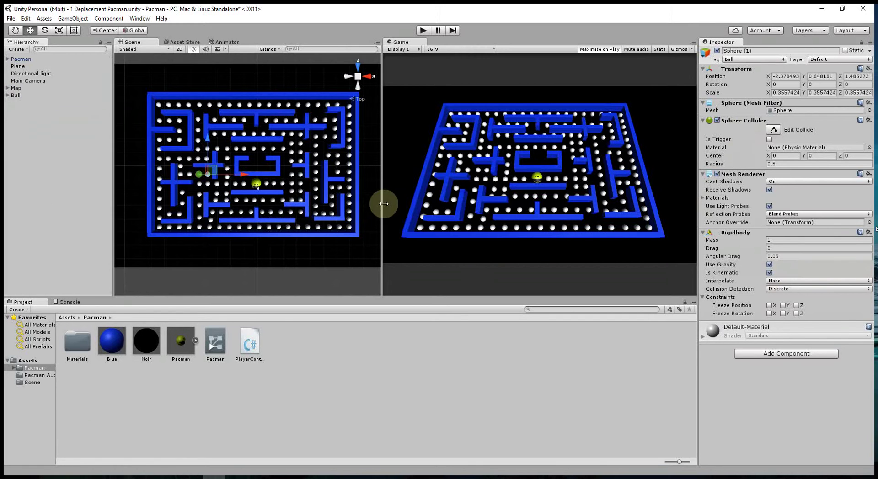
pyautogui.click(21, 59)
# Frame Pacman and reduce its sphere collider radius from 1.8 to 1.7.
pyautogui.press('f')
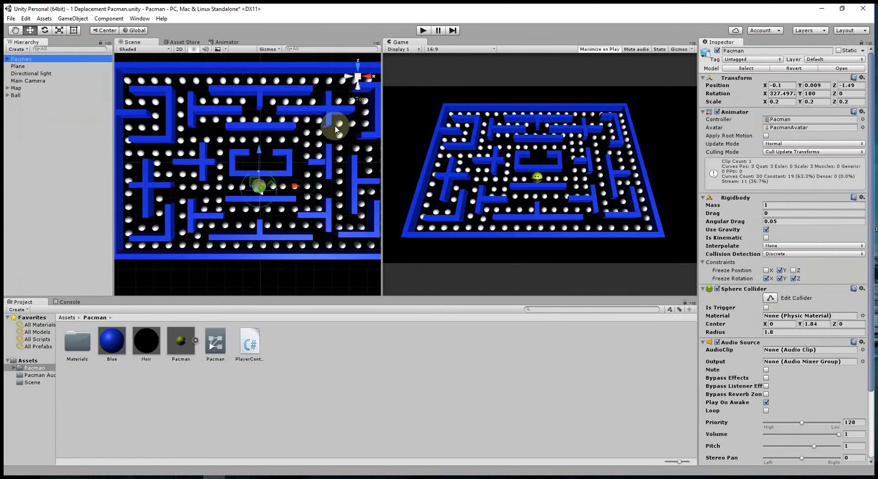
pyautogui.moveTo(355, 86)
pyautogui.keyDown('alt'); pyautogui.mouseDown()
pyautogui.moveTo(290, 243)
pyautogui.moveTo(285, 236)
pyautogui.mouseUp(); pyautogui.keyUp('alt')
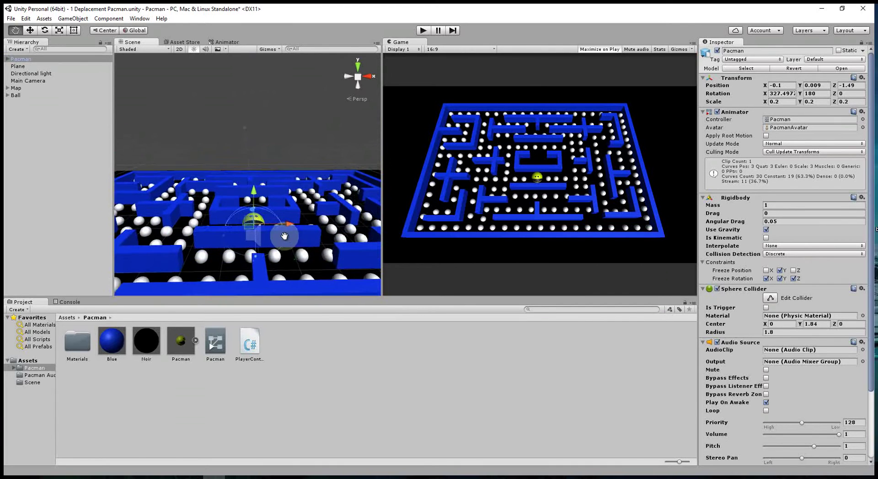
pyautogui.scroll(5, 288, 242)
pyautogui.moveTo(301, 257); pyautogui.dragTo(295, 167, button='middle')
pyautogui.click(769, 298)
pyautogui.moveTo(314, 221)
pyautogui.mouseDown(button='middle')
pyautogui.moveTo(261, 176)
pyautogui.moveTo(302, 278)
pyautogui.mouseUp(button='middle')
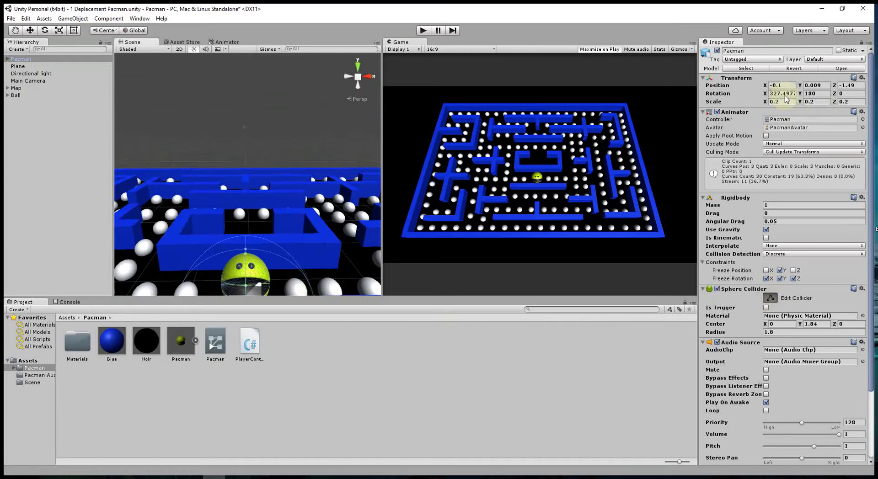
pyautogui.click(784, 333)
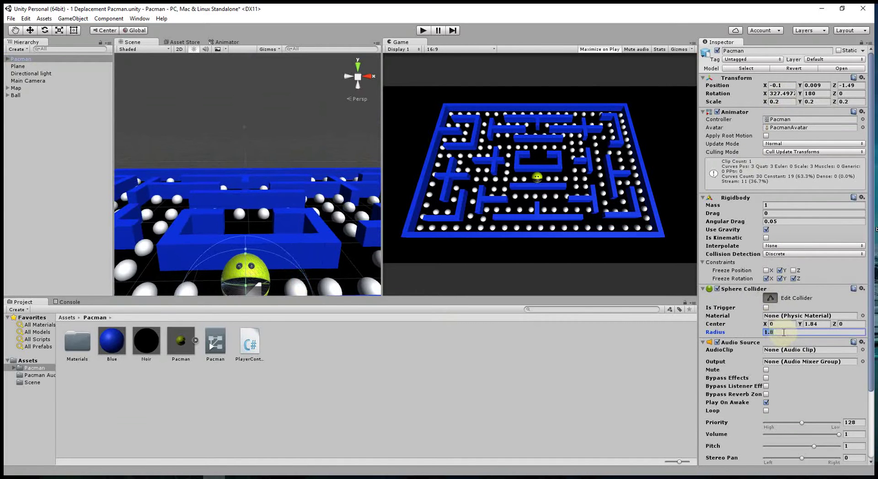
pyautogui.write('1')
pyautogui.click(361, 78)
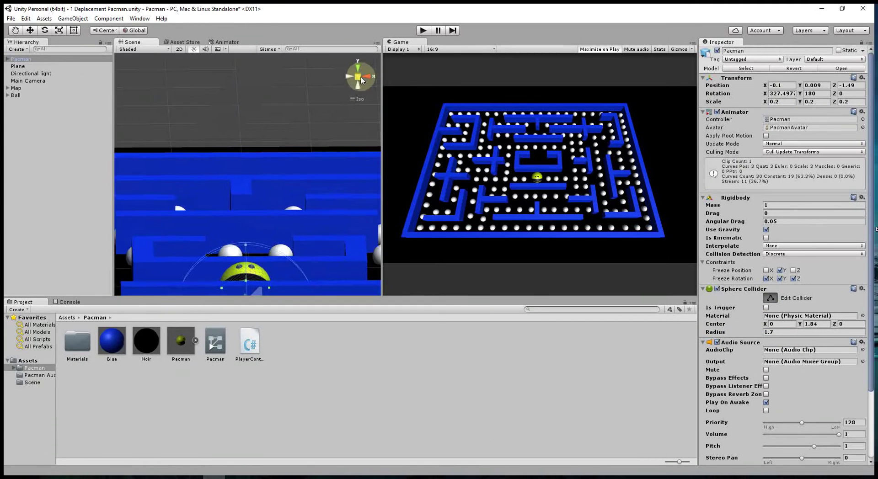
# Playtest the maze, steering Pacman left, down, right and up, then stop play.
pyautogui.click(423, 30)
pyautogui.click(452, 88)
pyautogui.press('Left')
pyautogui.press('Down')
pyautogui.press('Right')
pyautogui.press('Up')
pyautogui.press('Down')
pyautogui.press('Right')
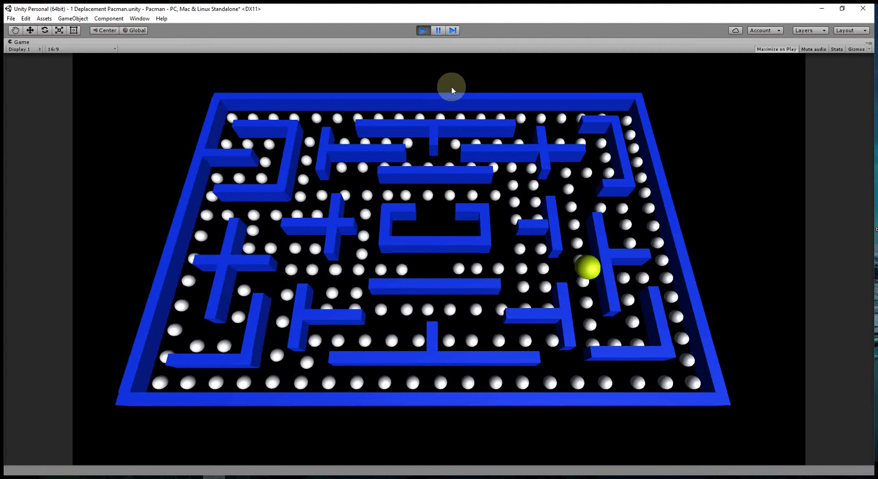
pyautogui.click(423, 30)
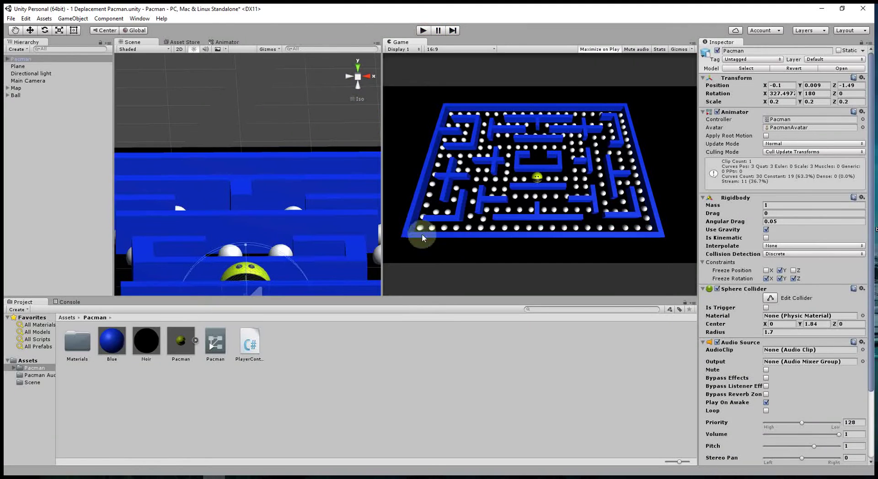
# Return the scene to a top-down view and open the PlayerController script.
pyautogui.moveTo(305, 138)
pyautogui.keyDown('alt'); pyautogui.mouseDown()
pyautogui.moveTo(317, 168)
pyautogui.moveTo(308, 154)
pyautogui.mouseUp(); pyautogui.keyUp('alt')
pyautogui.click(358, 67)
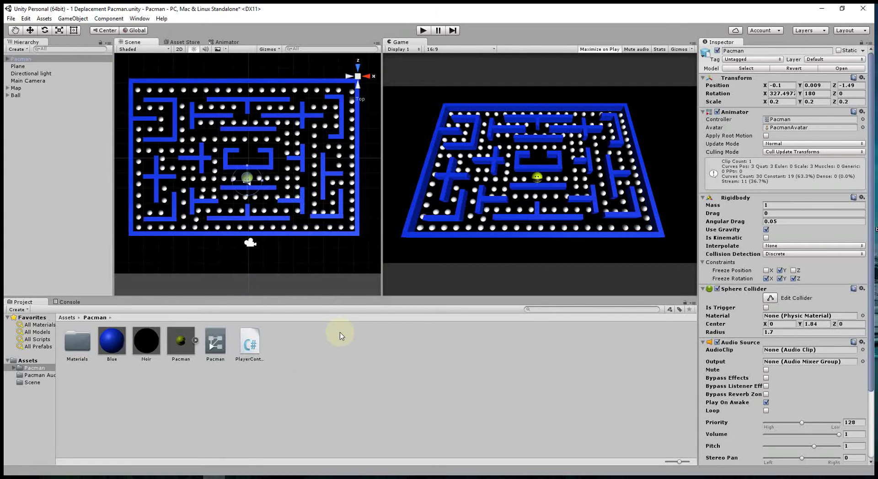
pyautogui.doubleClick(251, 350)
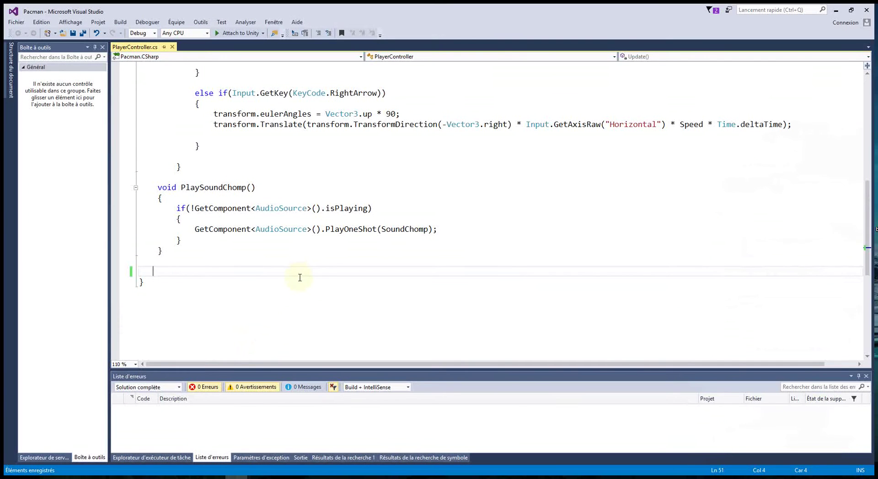
# Review PlayerController's SoundChomp variable and arrow-key branches, ending just after PlaySoundChomp's closing brace.
pyautogui.scroll(3, 305, 274)
pyautogui.scroll(3, 304, 274)
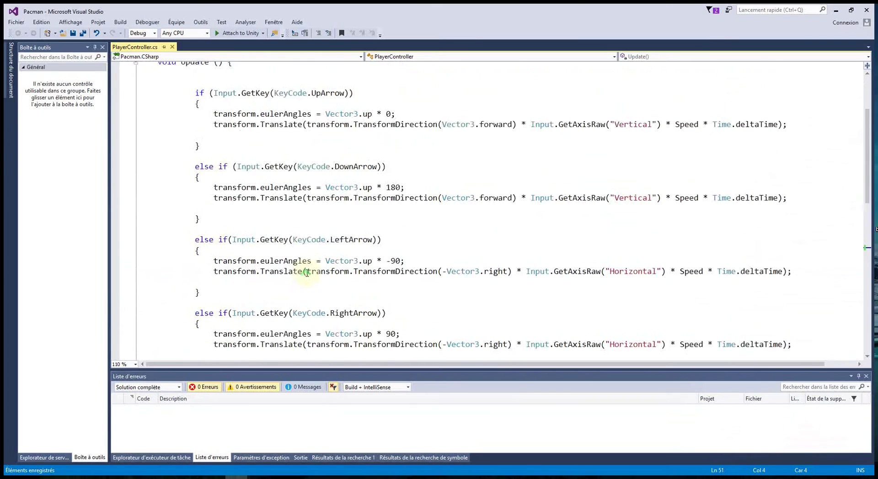
pyautogui.scroll(4, 304, 275)
pyautogui.doubleClick(264, 131)
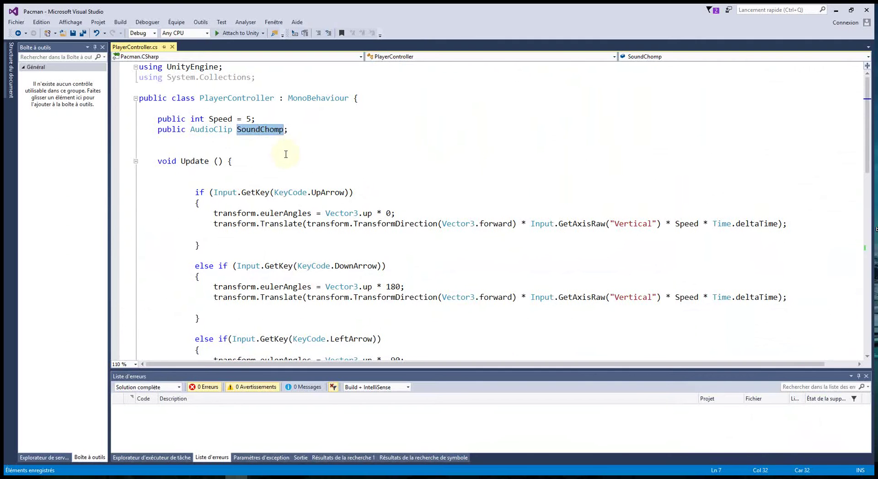
pyautogui.scroll(-3, 302, 160)
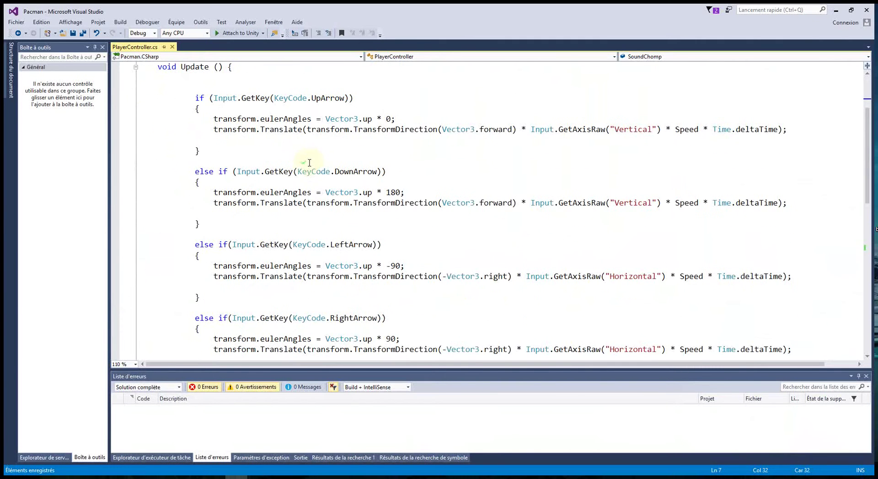
pyautogui.scroll(-2, 307, 162)
pyautogui.scroll(-1, 311, 167)
pyautogui.scroll(-2, 314, 170)
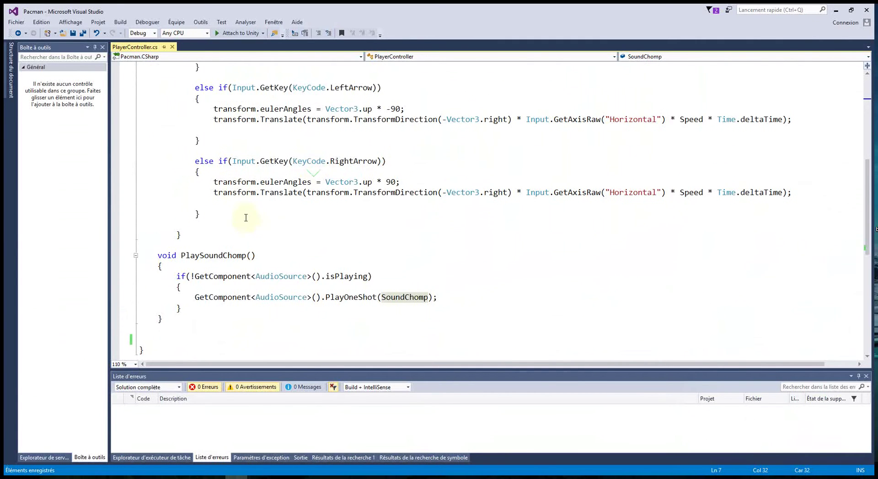
pyautogui.scroll(5, 277, 214)
pyautogui.click(212, 140)
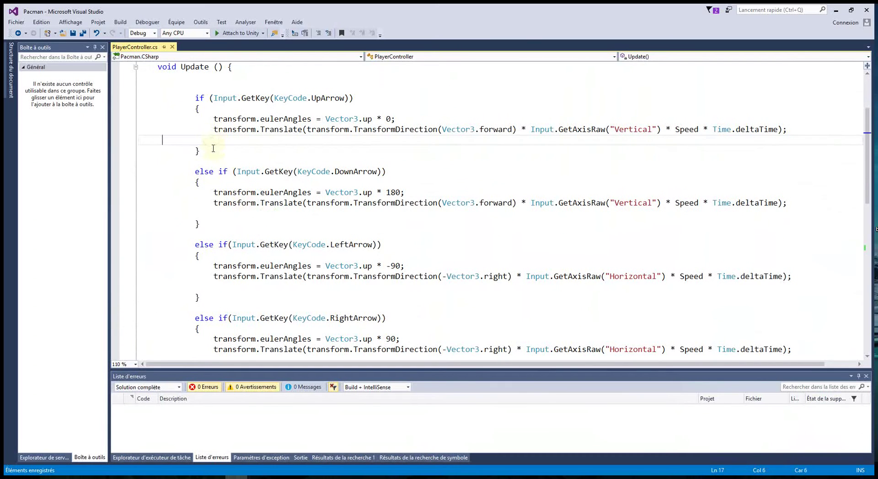
pyautogui.click(217, 213)
pyautogui.scroll(-4, 293, 213)
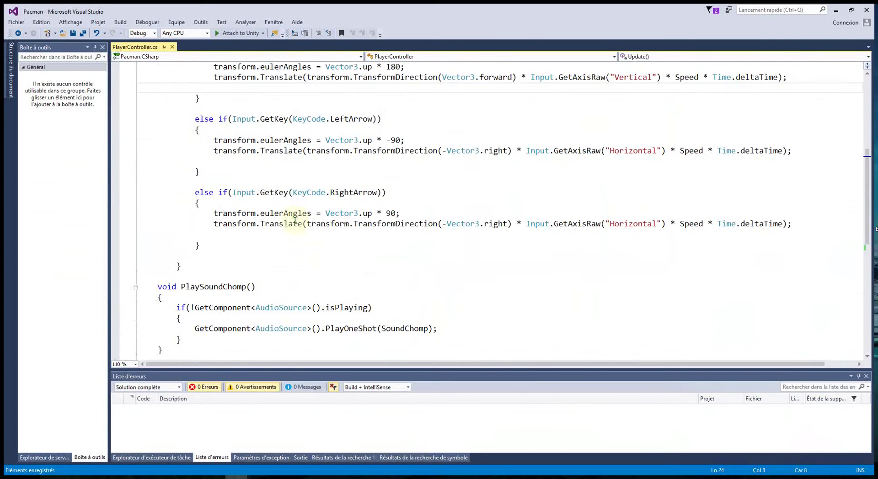
pyautogui.scroll(-2, 292, 214)
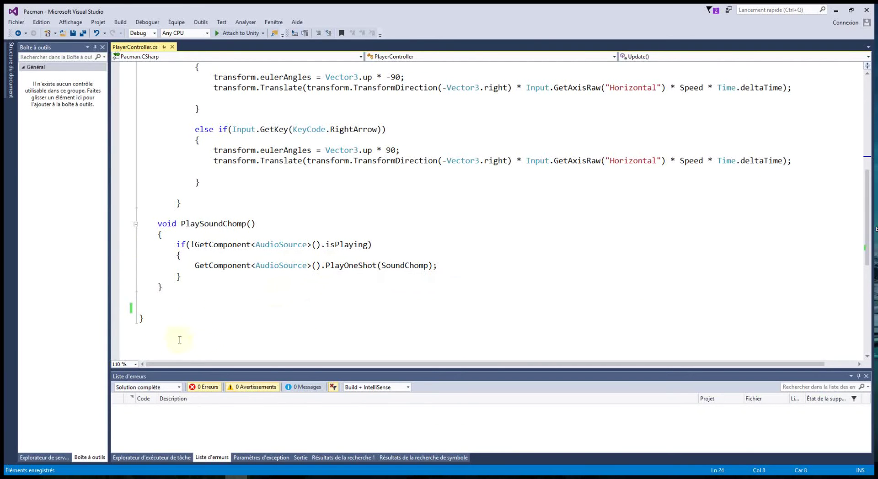
pyautogui.click(188, 288)
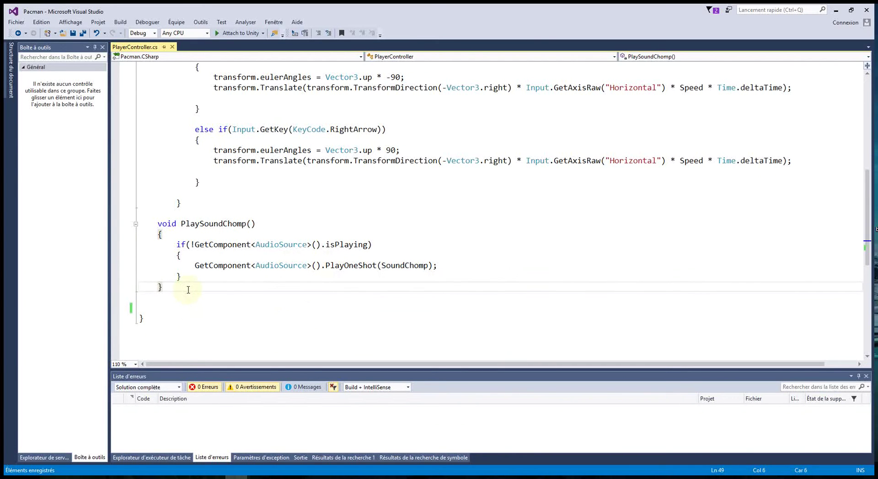
# Write void OnCollisionEnter(Collision Col) after PlaySoundChomp, opening with if(Col.gameObject.tag=="Ball").
pyautogui.press('Return')
pyautogui.press('Return')
pyautogui.write('void OnCol')
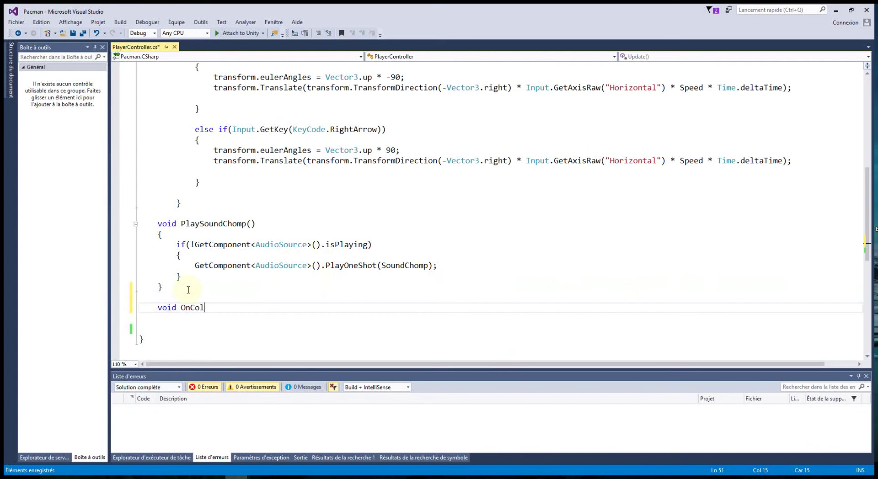
pyautogui.write('lis')
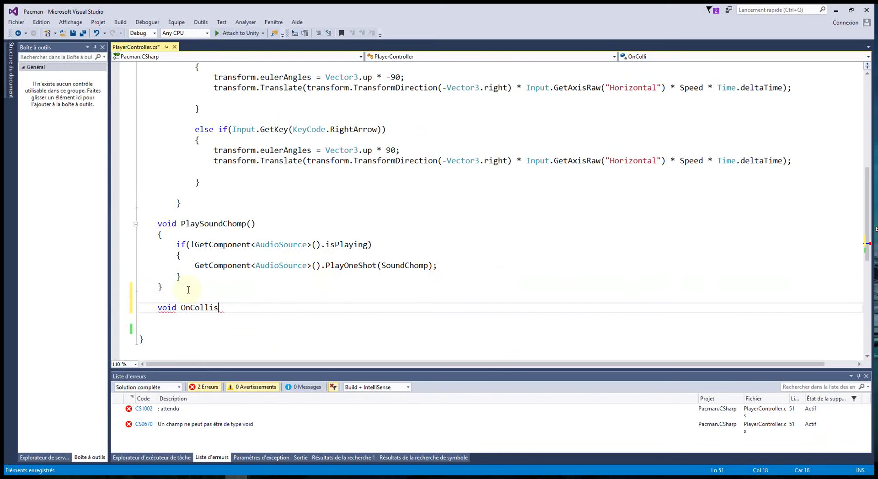
pyautogui.write('ionEnter(')
pyautogui.write('colli')
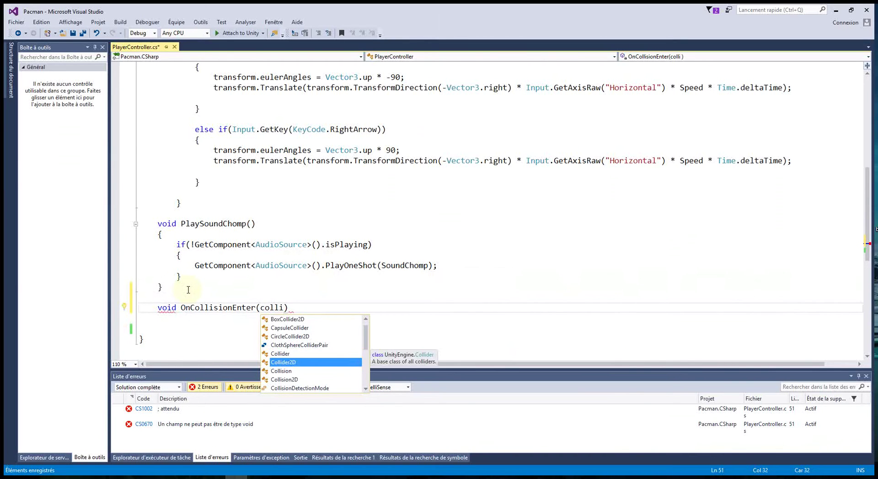
pyautogui.press('Tab')
pyautogui.write('Col')
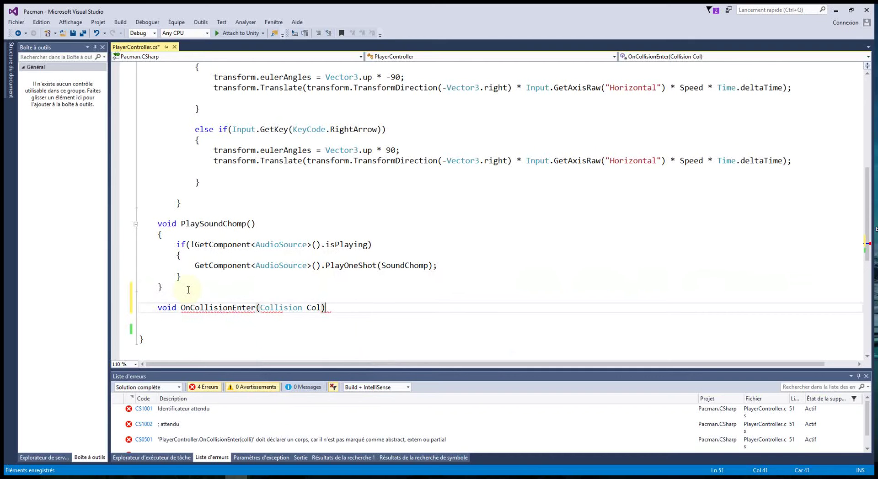
pyautogui.press('Return')
pyautogui.write('{')
pyautogui.press('Return')
pyautogui.write('if(')
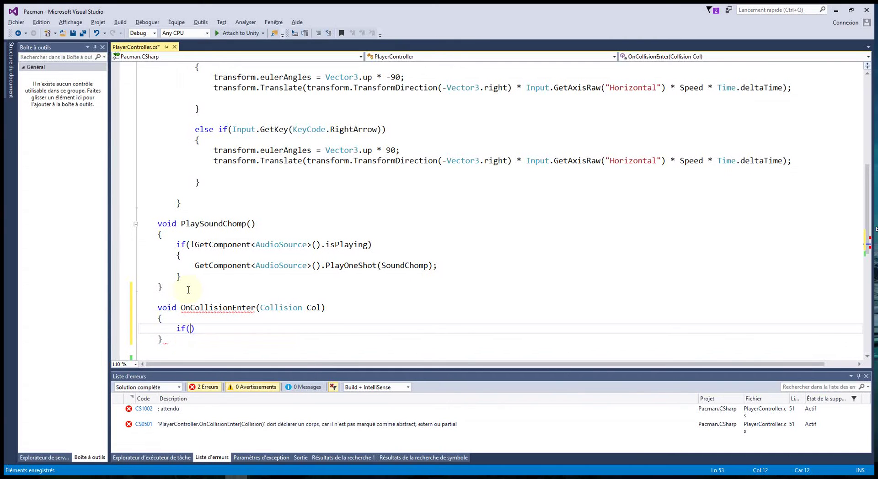
pyautogui.write('col.ga')
pyautogui.press('Tab')
pyautogui.write('tag')
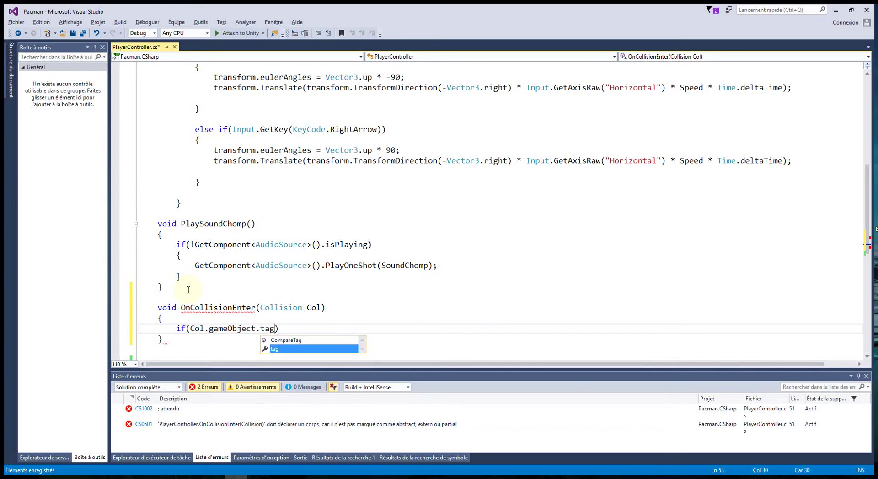
pyautogui.write('=="Ball')
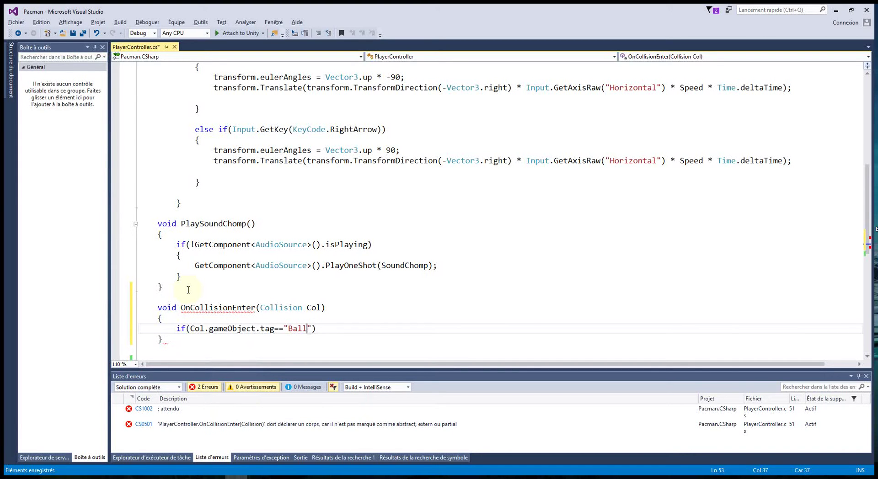
# Check the Ball object and its sphere children in Unity's Hierarchy, then return to the code.
pyautogui.hotkey('alt', 'Tab')
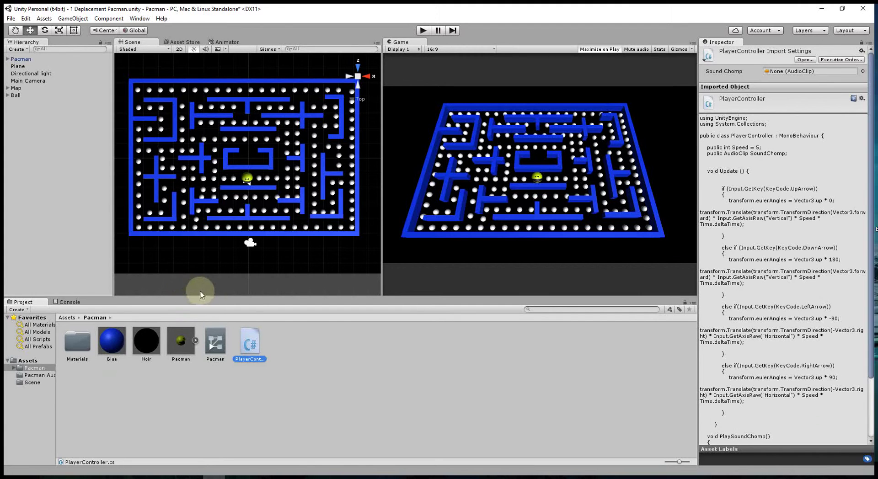
pyautogui.click(17, 96)
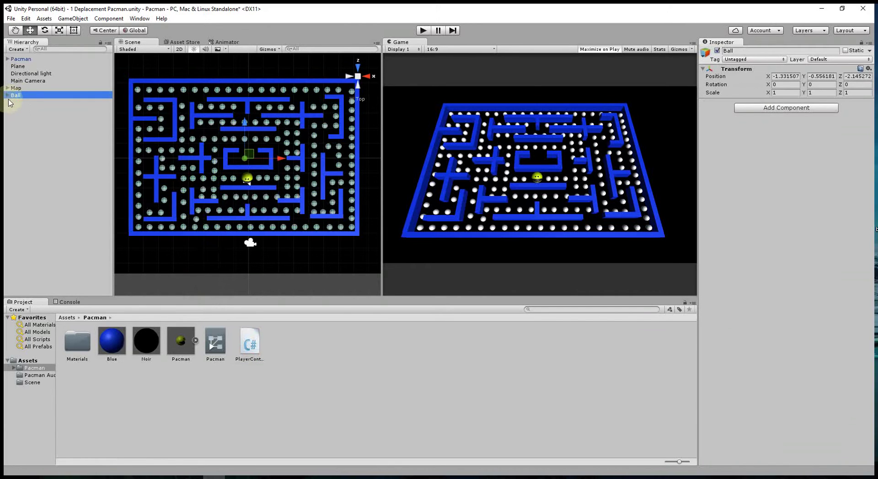
pyautogui.click(7, 96)
pyautogui.click(23, 110)
pyautogui.hotkey('alt', 'Tab')
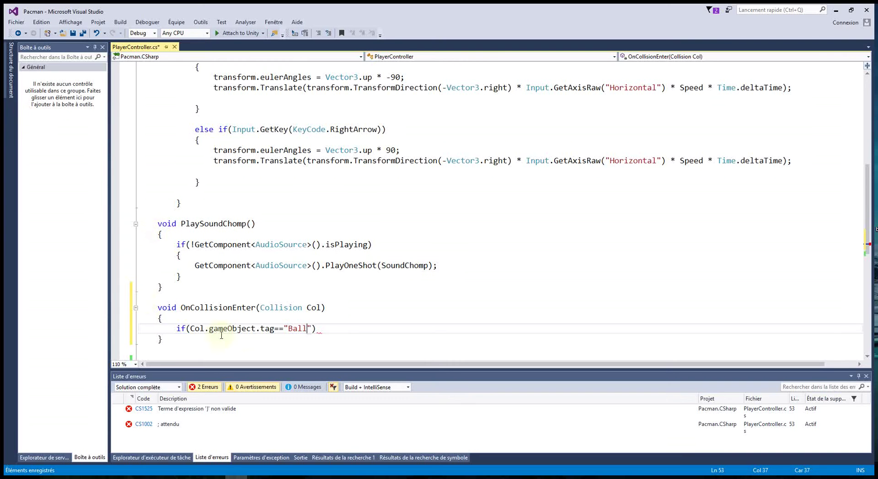
# Inside the Ball check, call PlaySoundChomp() and Destroy(Col.gameObject).
pyautogui.press('Return')
pyautogui.press('Return')
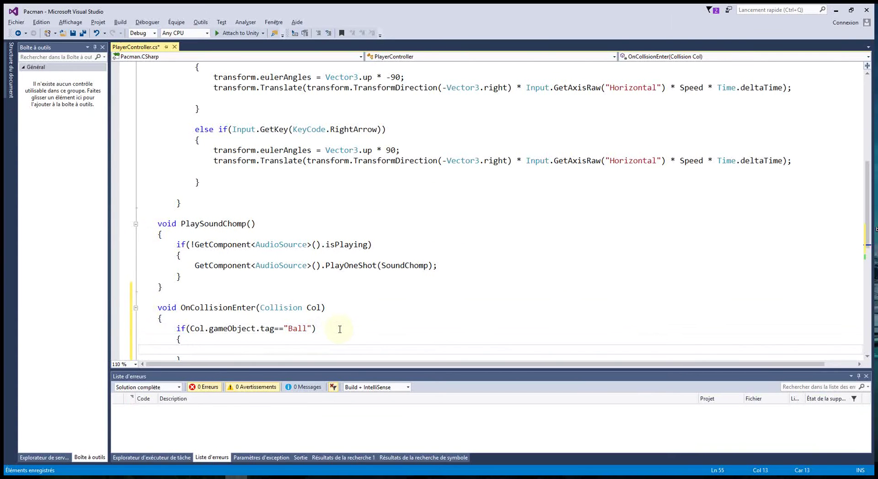
pyautogui.write('Pla')
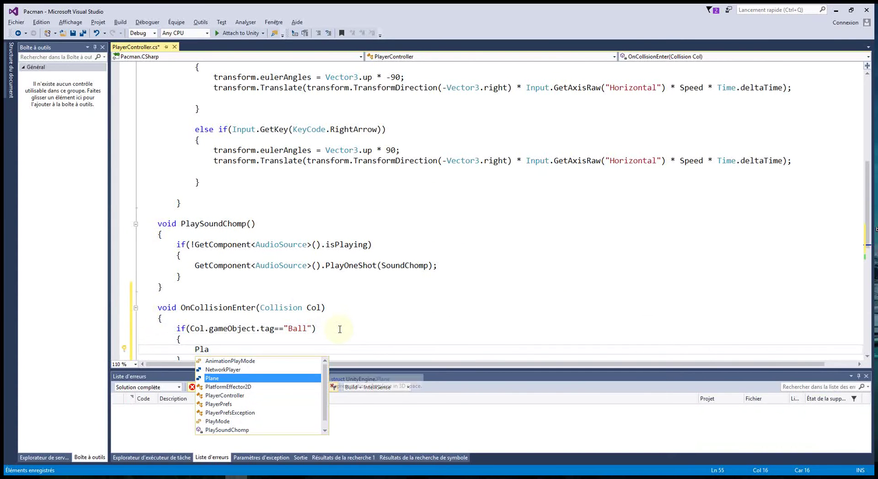
pyautogui.press('Down')
pyautogui.press('Down')
pyautogui.press('Down')
pyautogui.press('Down')
pyautogui.press('Down')
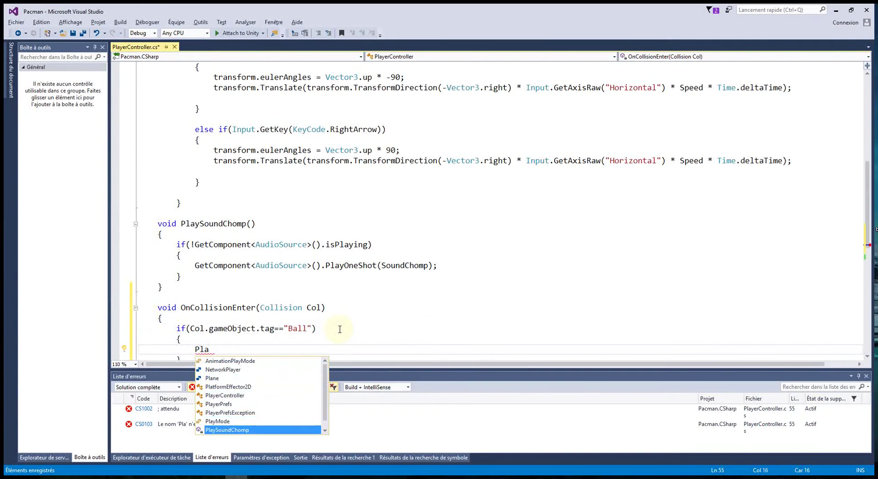
pyautogui.press('Return')
pyautogui.write('();')
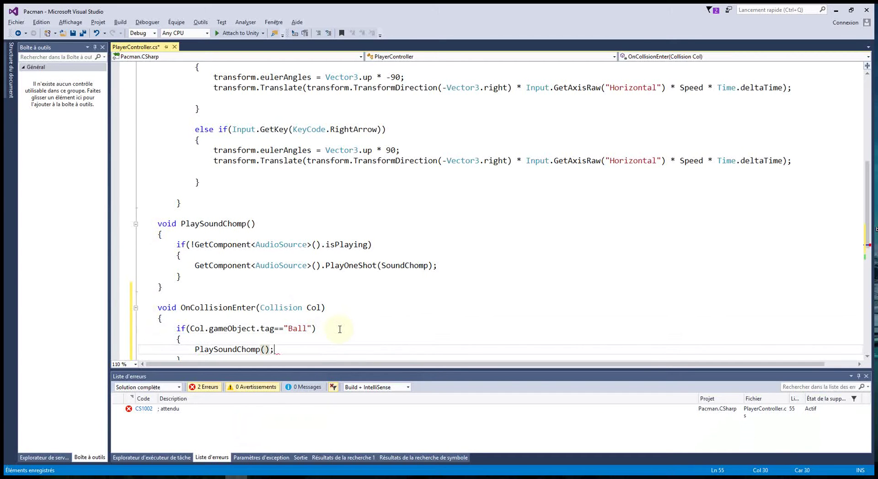
pyautogui.press('Return')
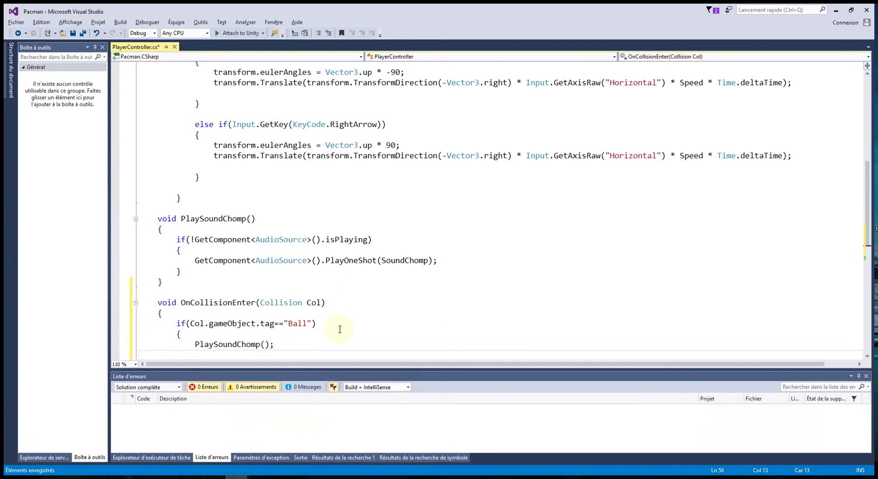
pyautogui.write('Des')
pyautogui.press('Tab')
pyautogui.write('(Col')
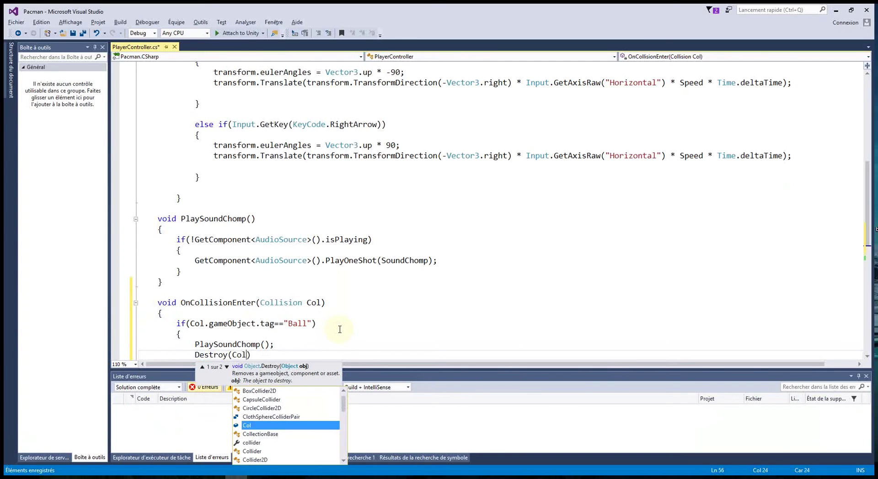
pyautogui.write('.ga')
pyautogui.press('Tab')
pyautogui.write(')')
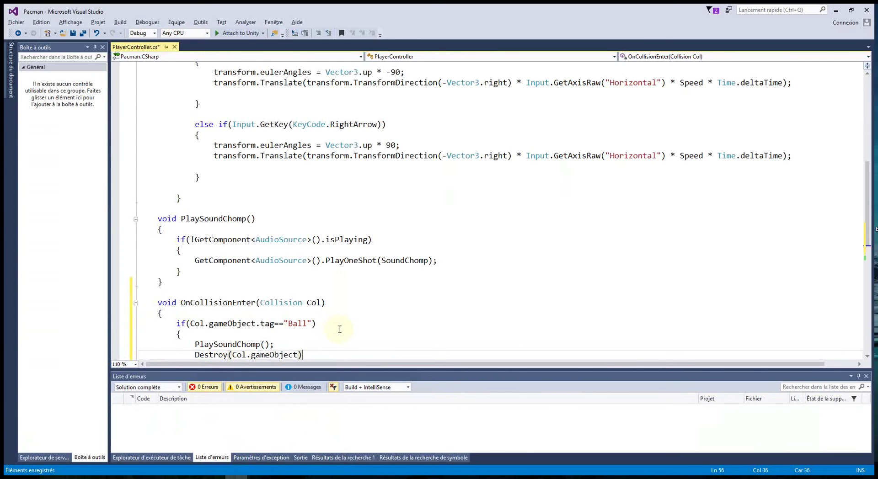
pyautogui.write(';')
pyautogui.press('Return')
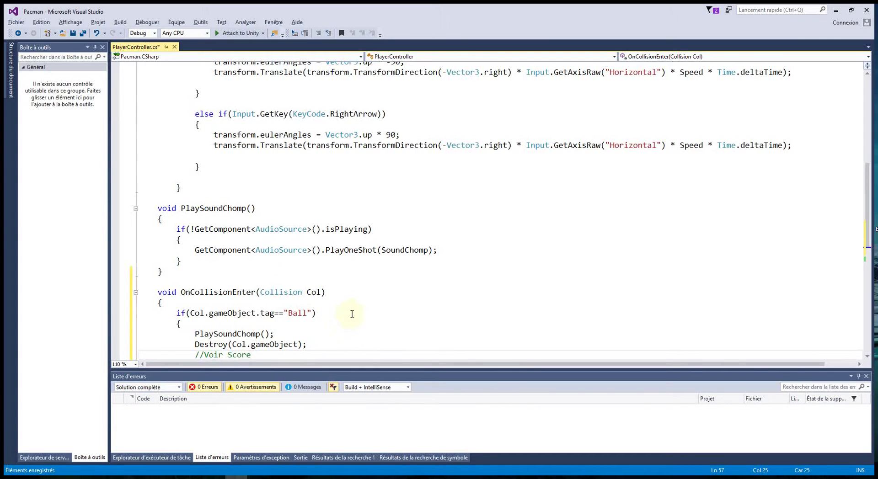
# Save PlayerController.cs and minimize Visual Studio to return to Unity.
pyautogui.scroll(-3, 352, 315)
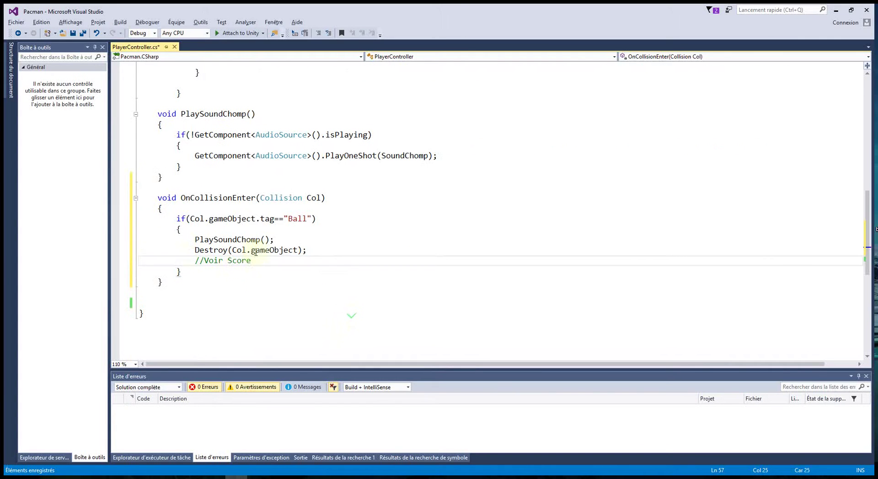
pyautogui.click(73, 33)
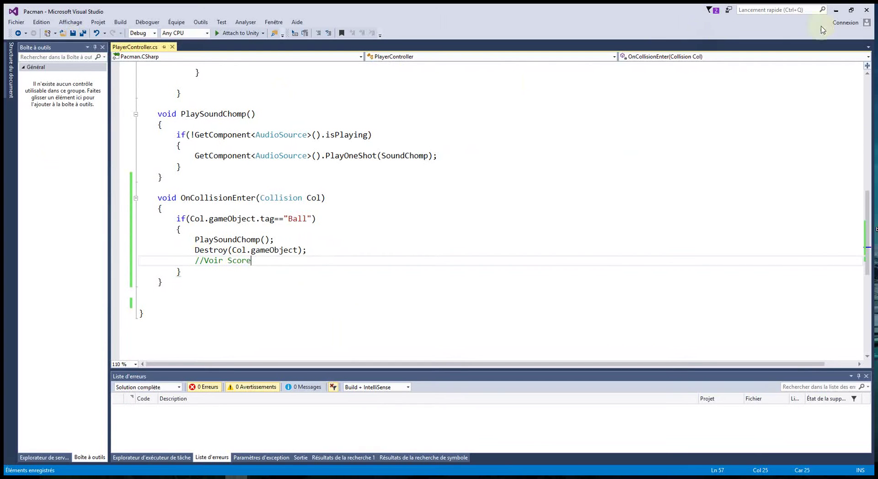
pyautogui.click(839, 14)
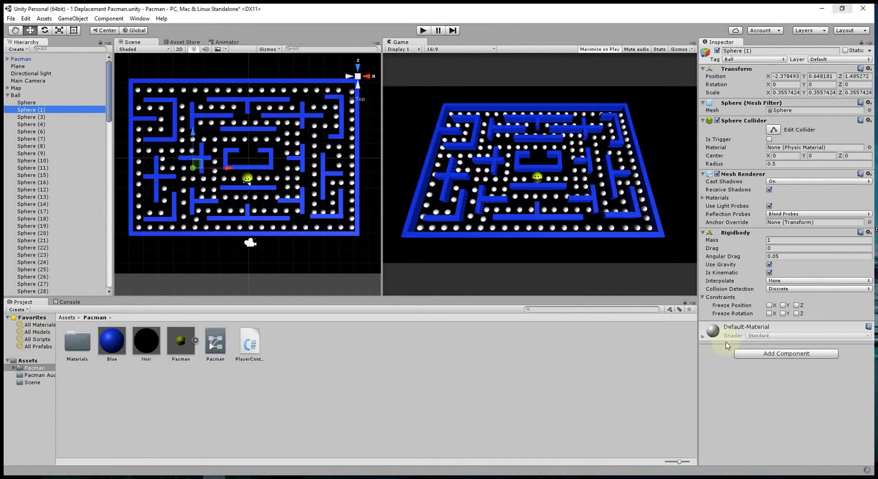
# Collapse the Ball group and select Pacman in the Hierarchy to review its settings.
pyautogui.click(8, 95)
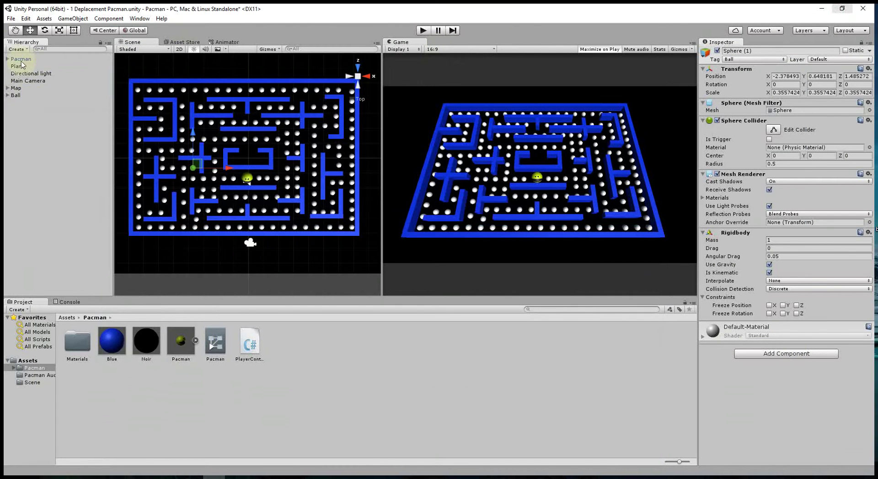
pyautogui.click(20, 58)
pyautogui.scroll(-5, 769, 372)
pyautogui.scroll(-2, 778, 433)
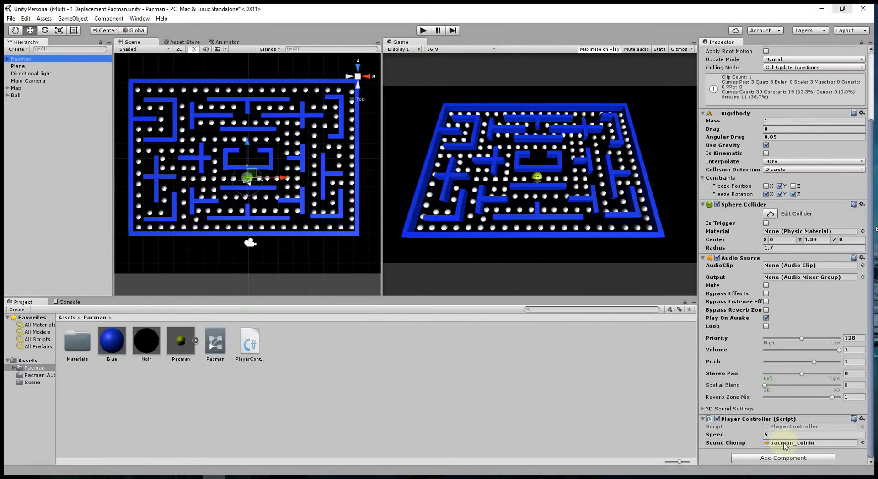
# Playtest the level, steering Pac-Man around the maze eating dots, then stop play mode.
pyautogui.click(424, 30)
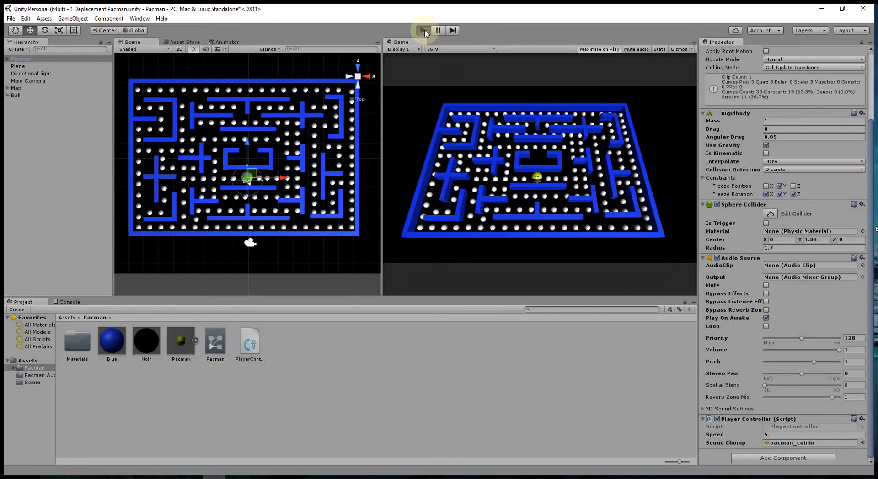
pyautogui.press('Right')
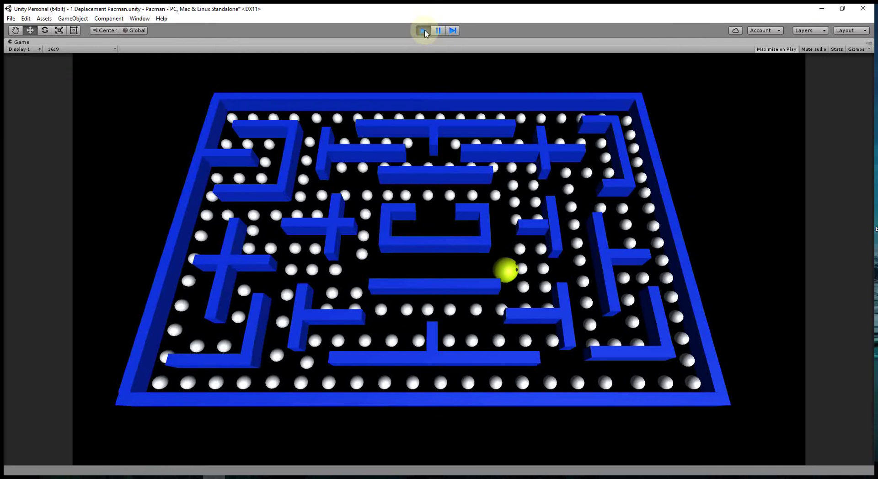
pyautogui.press('Up')
pyautogui.press('Left')
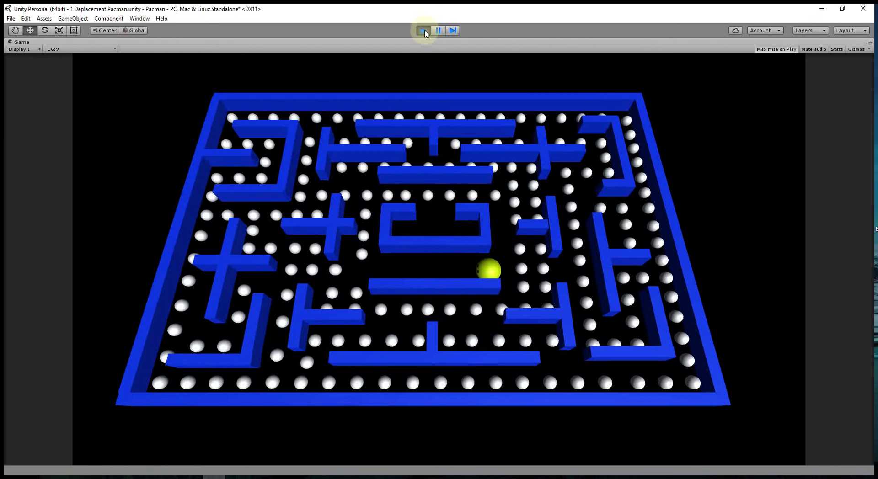
pyautogui.press('Up')
pyautogui.press('Down')
pyautogui.press('Left')
pyautogui.press('Down')
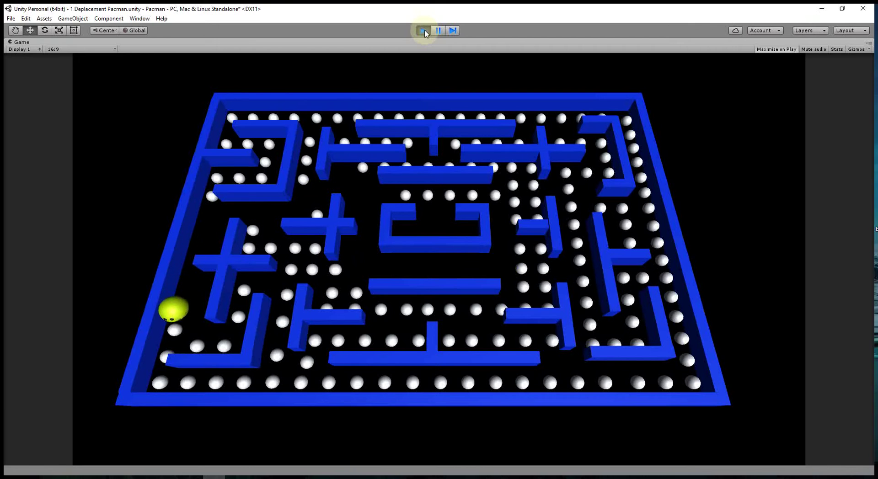
pyautogui.press('Right')
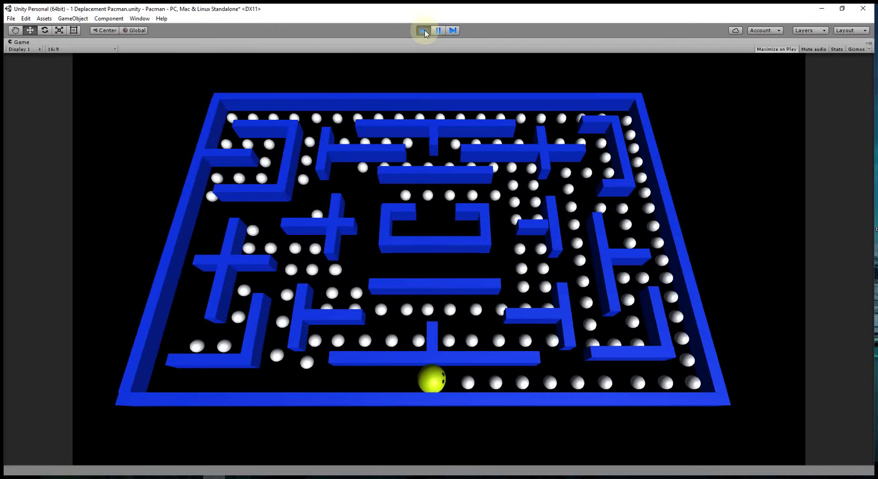
pyautogui.click(425, 31)
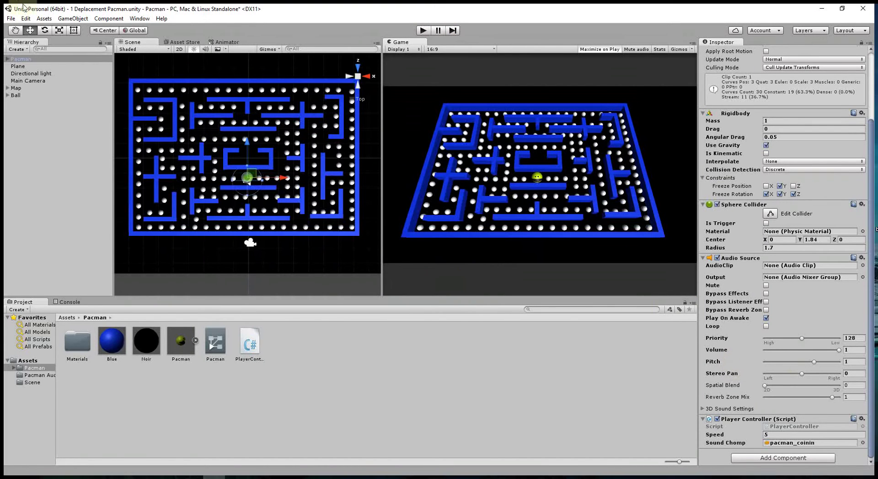
# Save the Pacman scene via File > Save Scene.
pyautogui.click(10, 18)
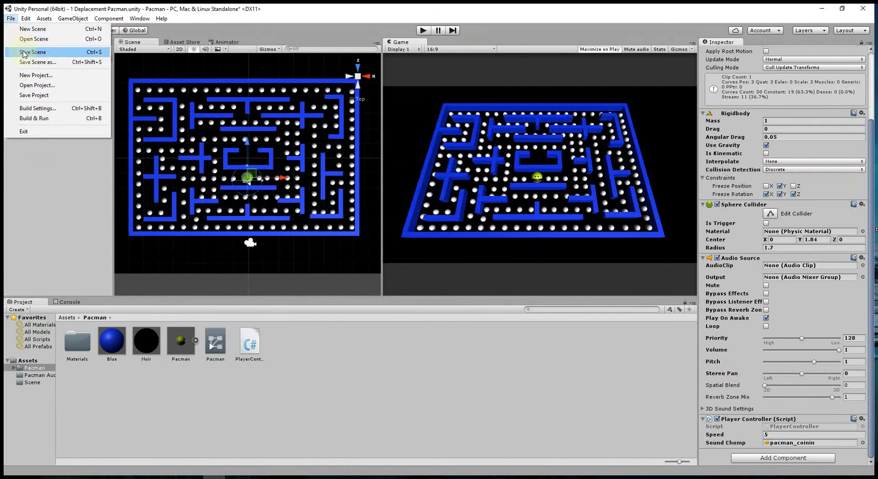
pyautogui.click(349, 256)
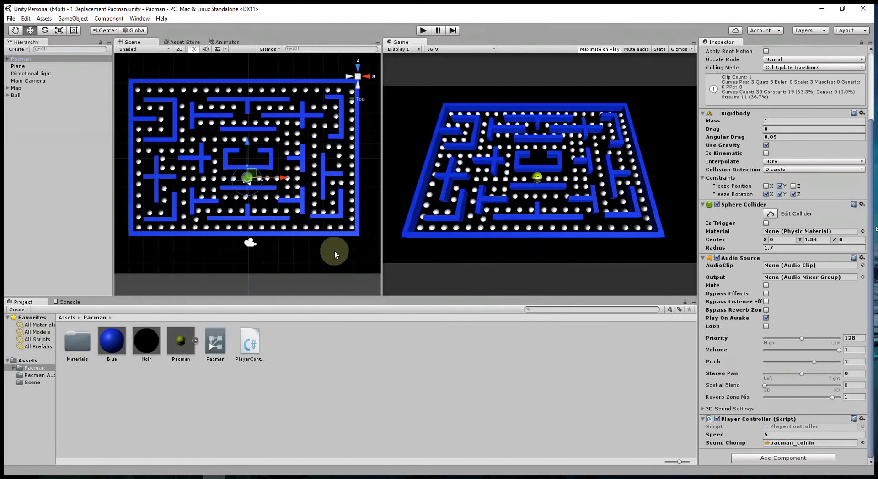
pyautogui.scroll(1, 334, 251)
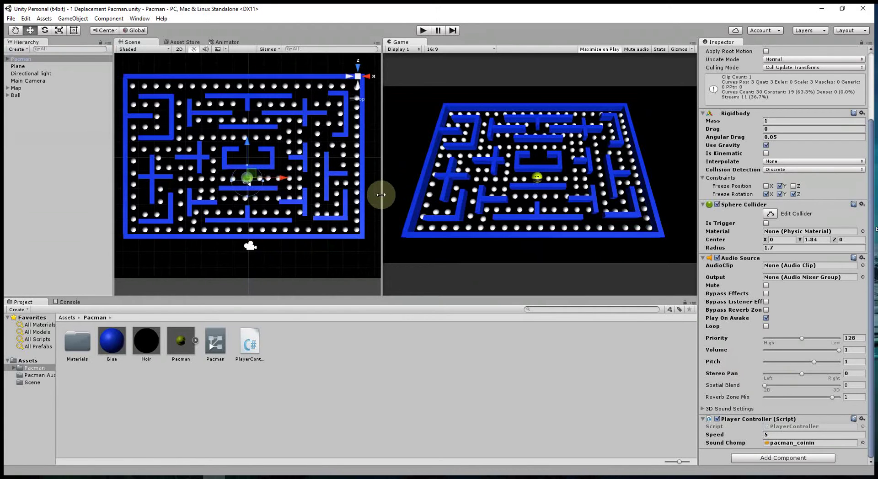
# Widen and zoom the Scene view so the maze shows larger, then open the Pacman folder's context menu.
pyautogui.moveTo(381, 193); pyautogui.dragTo(459, 214)
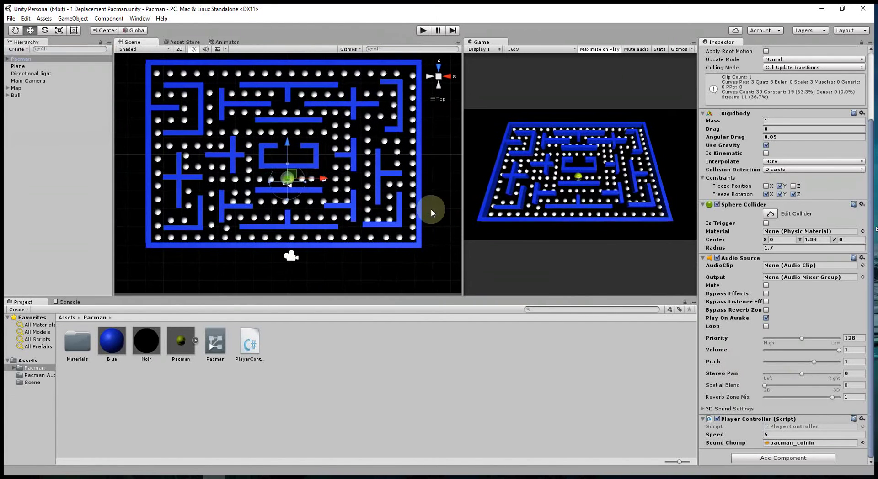
pyautogui.scroll(1, 431, 213)
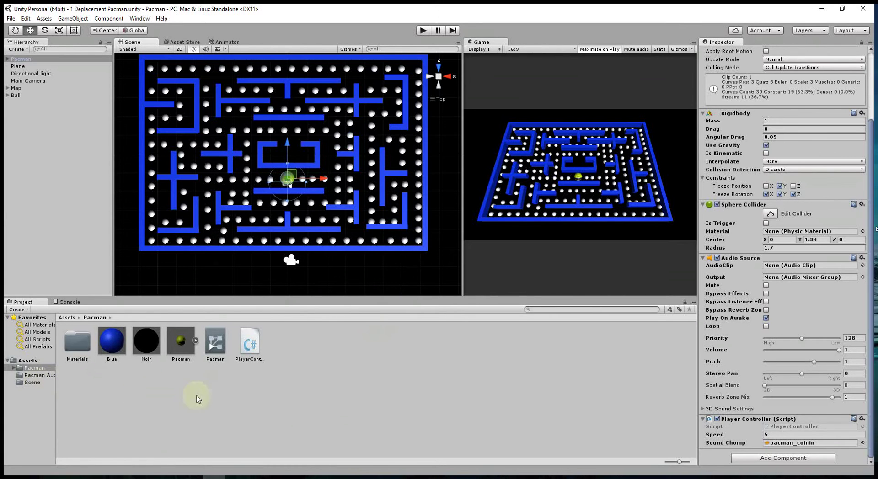
pyautogui.rightClick(248, 391)
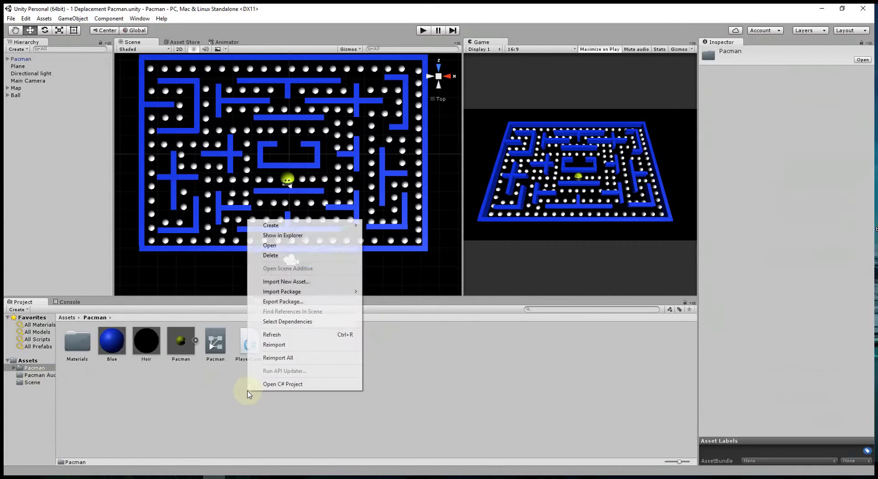
# Select the bottom-left corner sphere, Sphere (40), and rename it PacGum.
pyautogui.moveTo(292, 227)
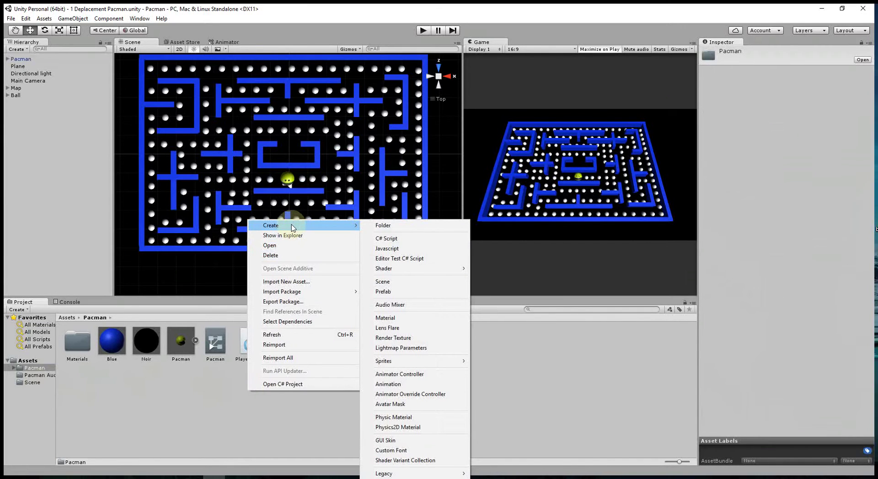
pyautogui.click(240, 423)
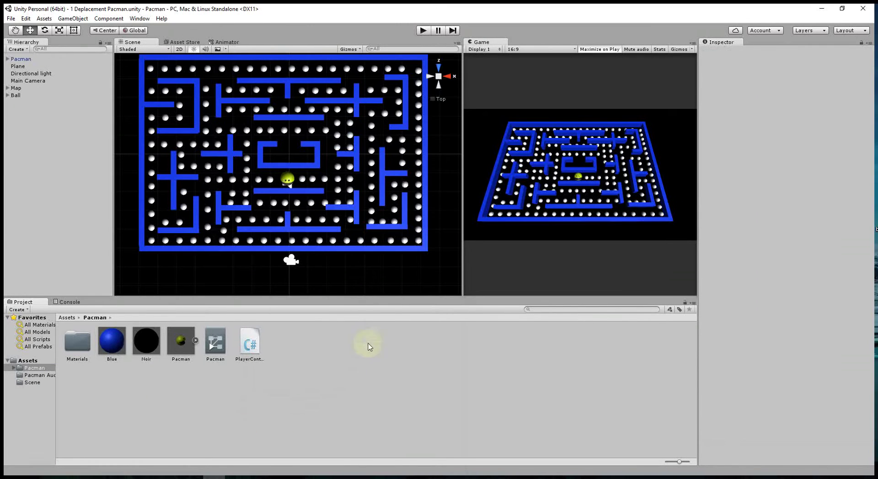
pyautogui.click(151, 239)
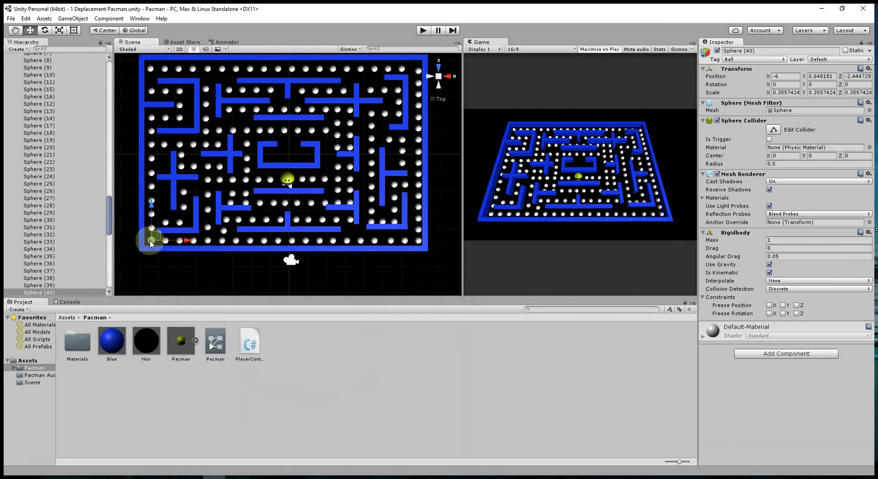
pyautogui.rightClick(45, 294)
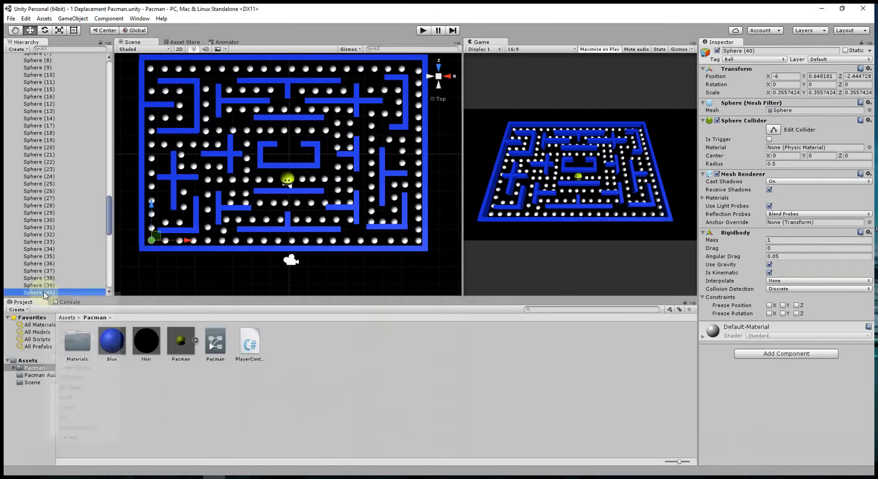
pyautogui.click(69, 321)
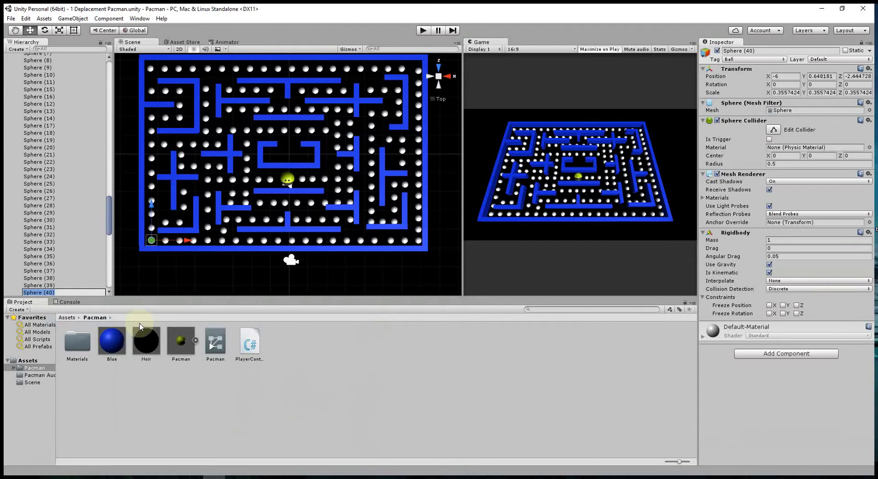
pyautogui.write('Pac')
pyautogui.write('Gum')
pyautogui.press('Return')
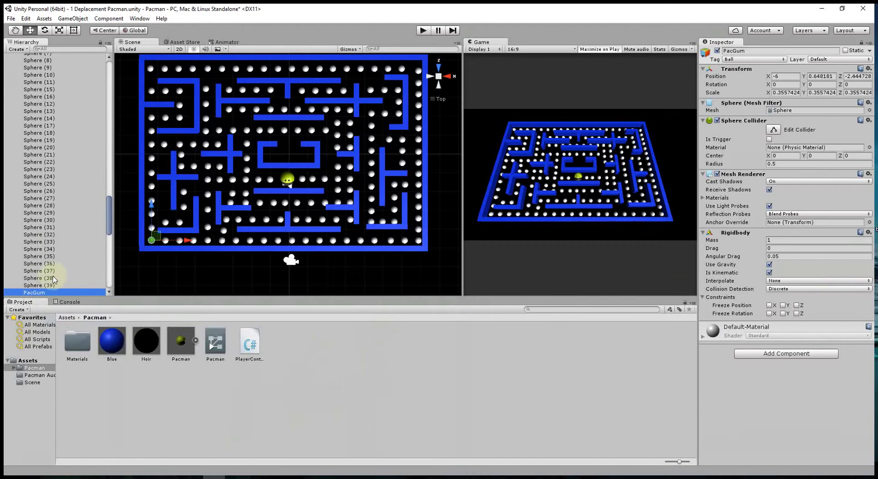
# Append 1 to the sphere's name so it reads PacGum1.
pyautogui.rightClick(44, 292)
pyautogui.click(60, 305)
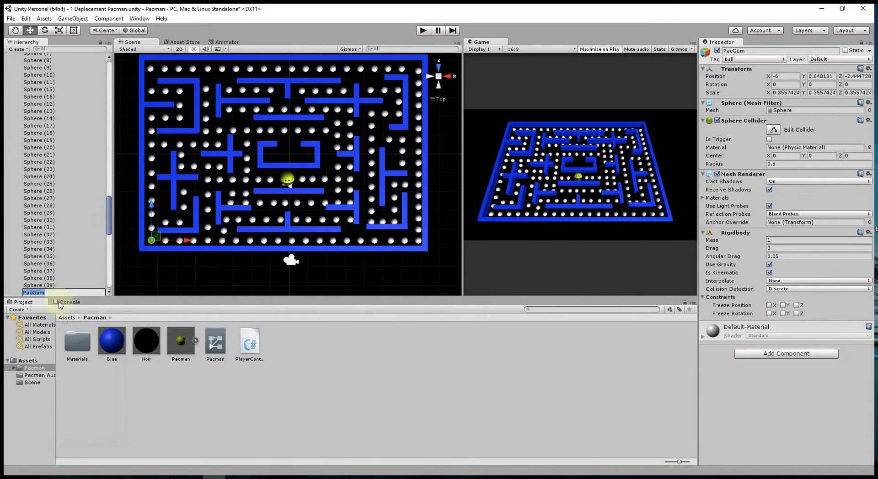
pyautogui.press('Right')
pyautogui.write('1')
pyautogui.press('Return')
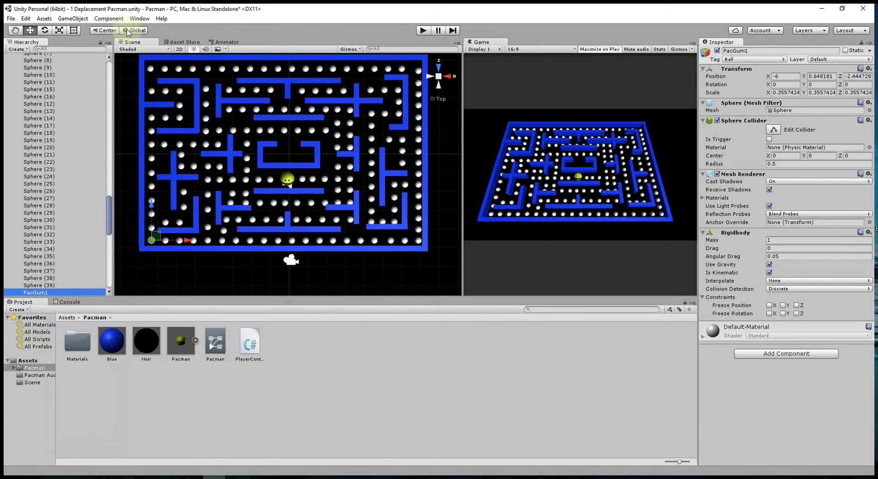
# Open Window > Animation, dock it beside Project/Console, and start a new clip for PacGum1.
pyautogui.click(139, 19)
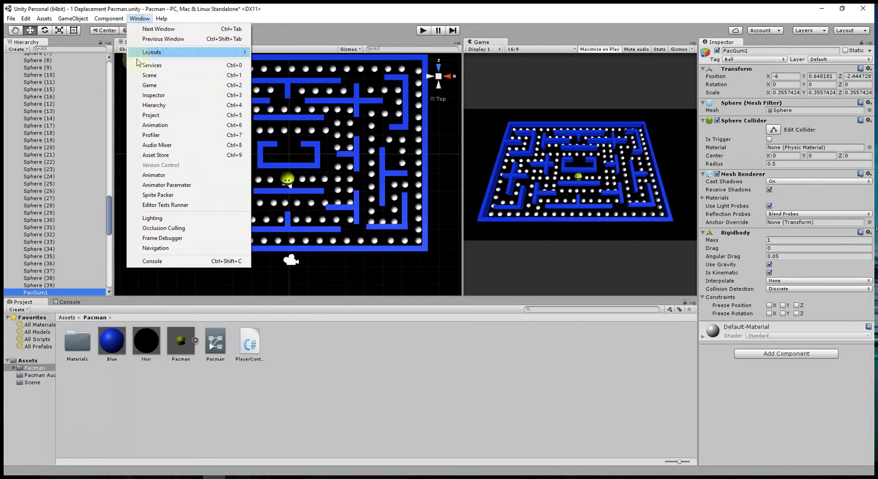
pyautogui.click(217, 374)
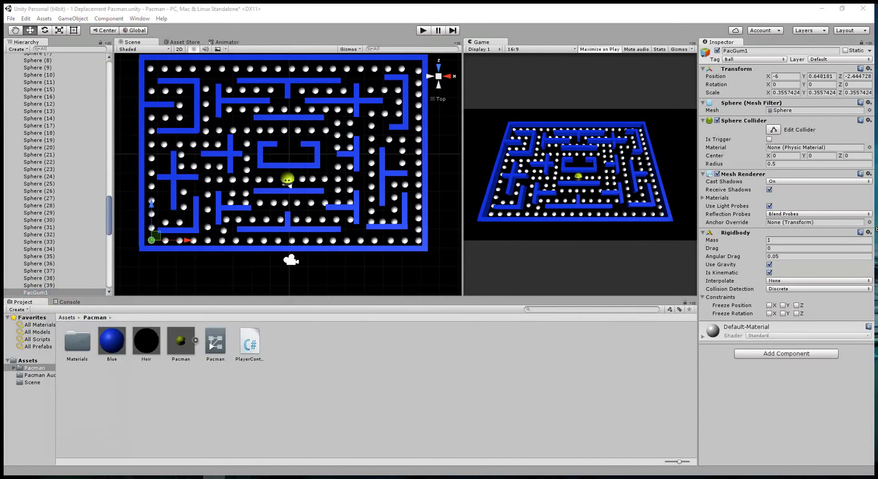
pyautogui.moveTo(182, 327)
pyautogui.mouseDown()
pyautogui.moveTo(89, 327)
pyautogui.moveTo(98, 303)
pyautogui.mouseUp()
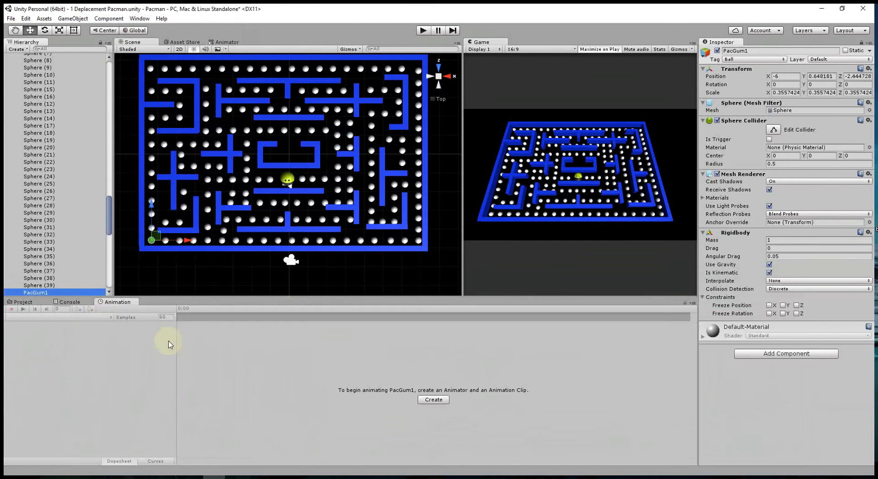
pyautogui.click(433, 401)
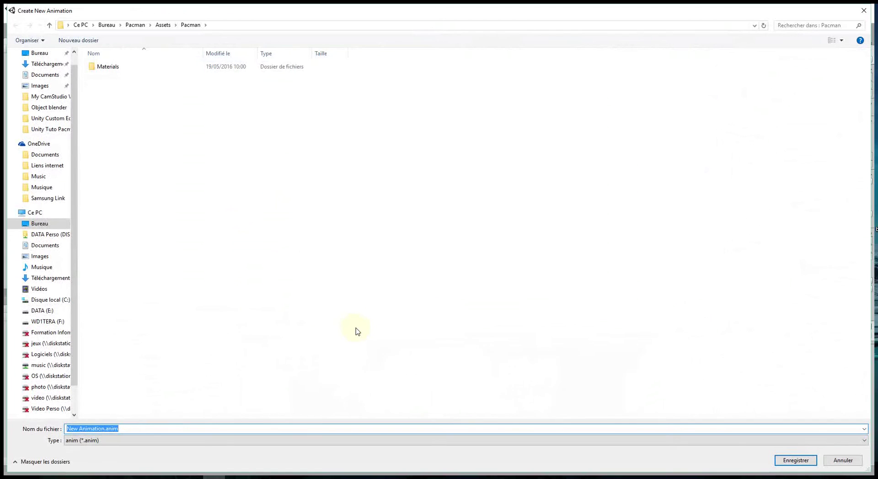
# Save the new animation clip as PacGum1 in Assets/Pacman.
pyautogui.write('Pack')
pyautogui.write('Gum')
pyautogui.write('1')
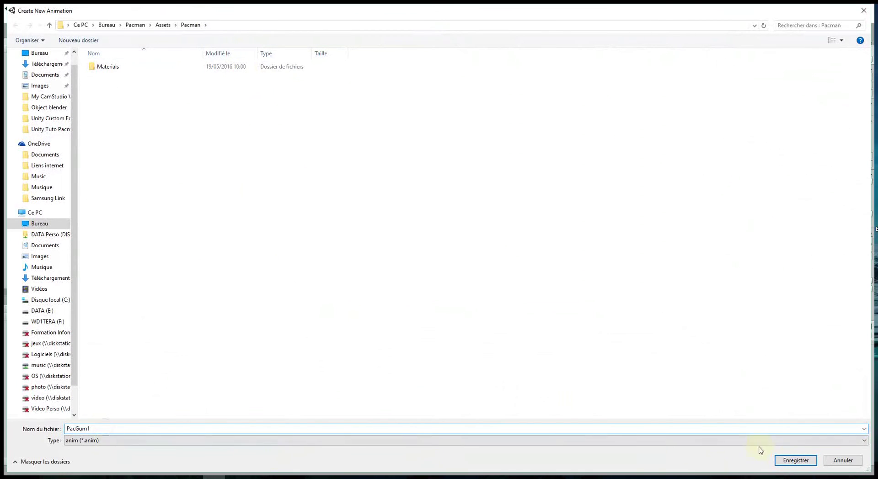
pyautogui.click(792, 462)
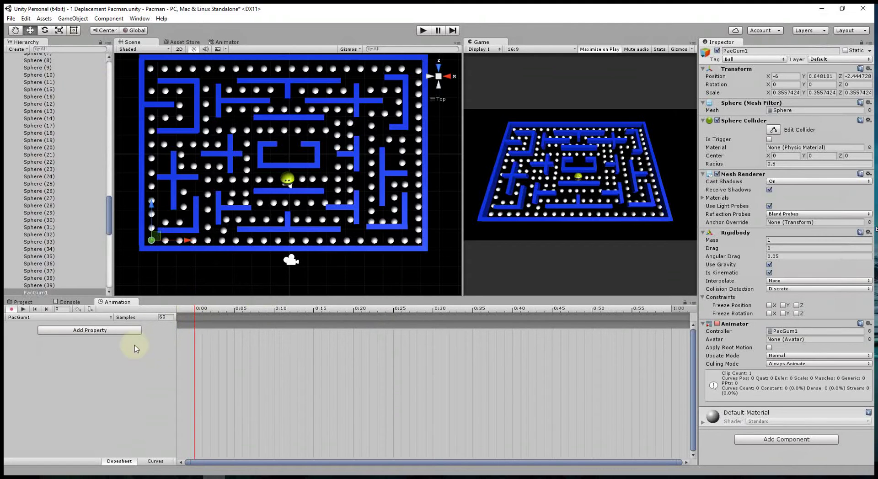
# Add the Transform Scale property to PacGum1's clip and put the playhead at frame 1.
pyautogui.click(96, 331)
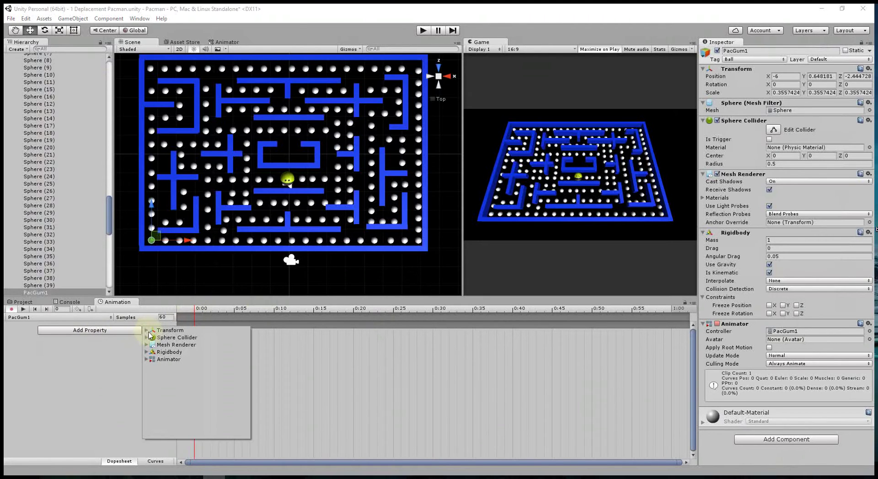
pyautogui.click(147, 331)
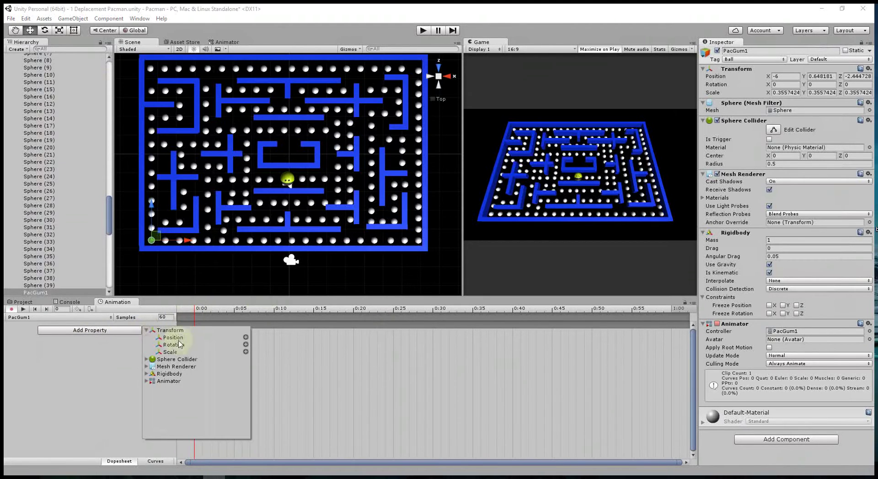
pyautogui.click(246, 352)
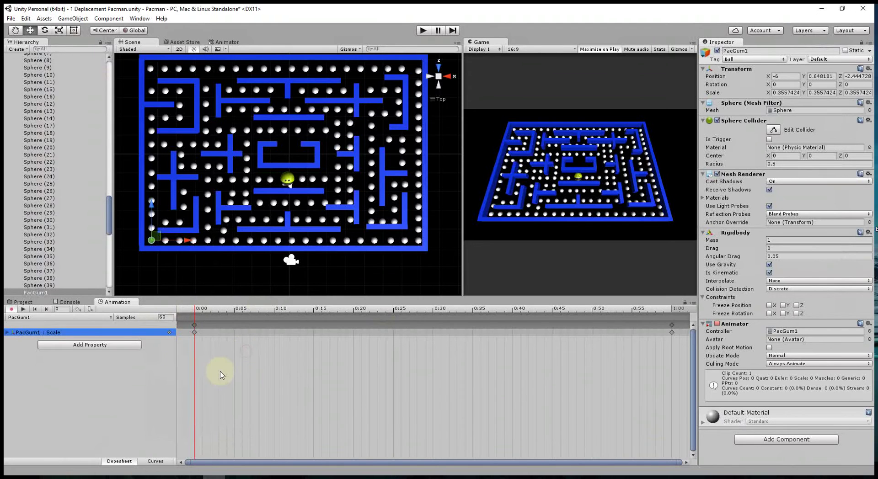
pyautogui.moveTo(196, 312); pyautogui.dragTo(202, 312)
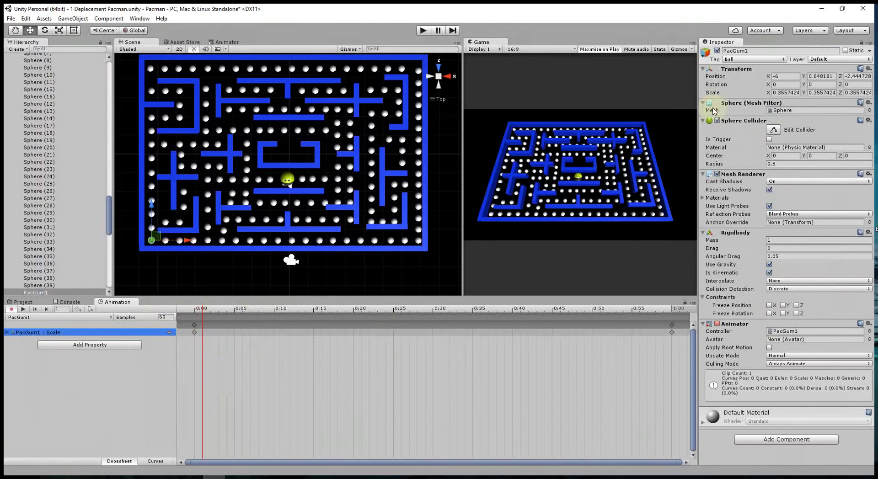
# With the Scale tool, enlarge PacGum1 in the lower-left corner to key frame 1.
pyautogui.click(59, 30)
pyautogui.scroll(2, 206, 272)
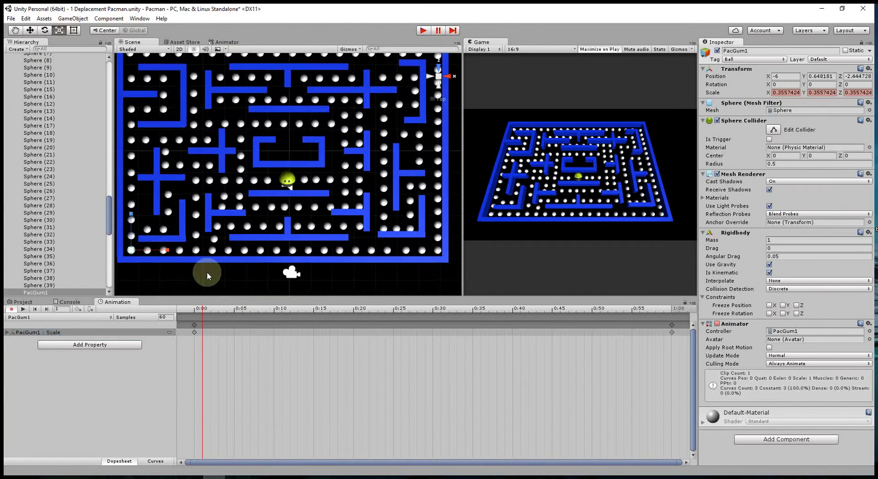
pyautogui.moveTo(177, 245); pyautogui.dragTo(314, 190, button='middle')
pyautogui.scroll(2, 170, 210)
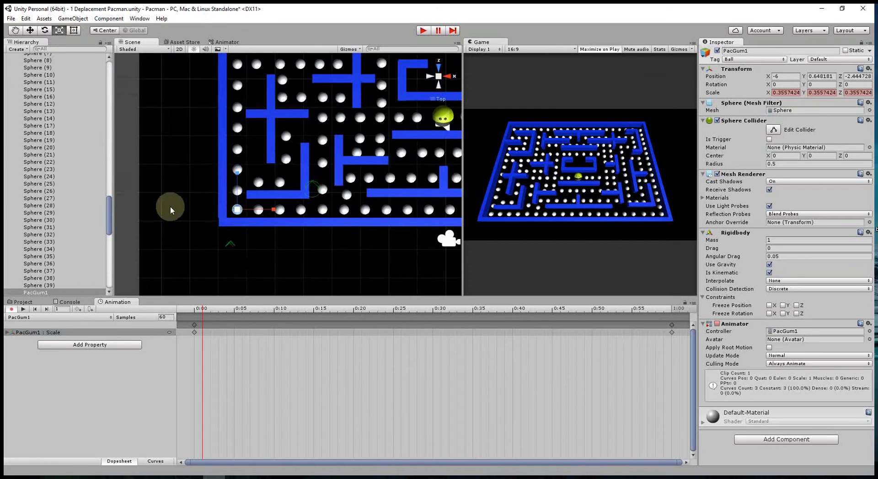
pyautogui.moveTo(237, 211); pyautogui.dragTo(275, 232)
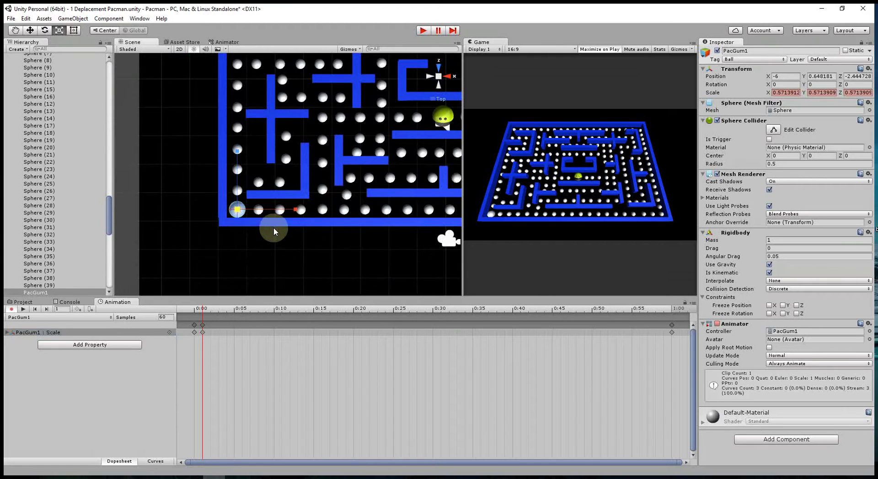
# Add a scale key at frame 2, move it to frame 5, and preview the pulse.
pyautogui.click(196, 327)
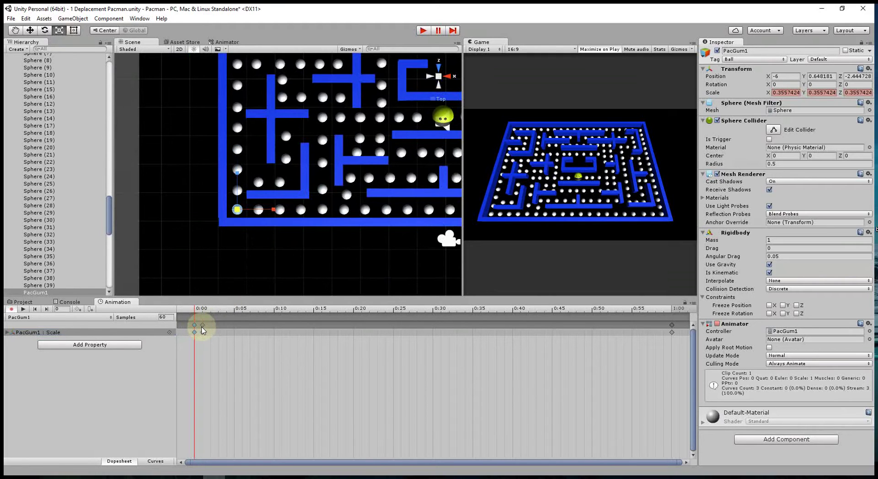
pyautogui.click(211, 315)
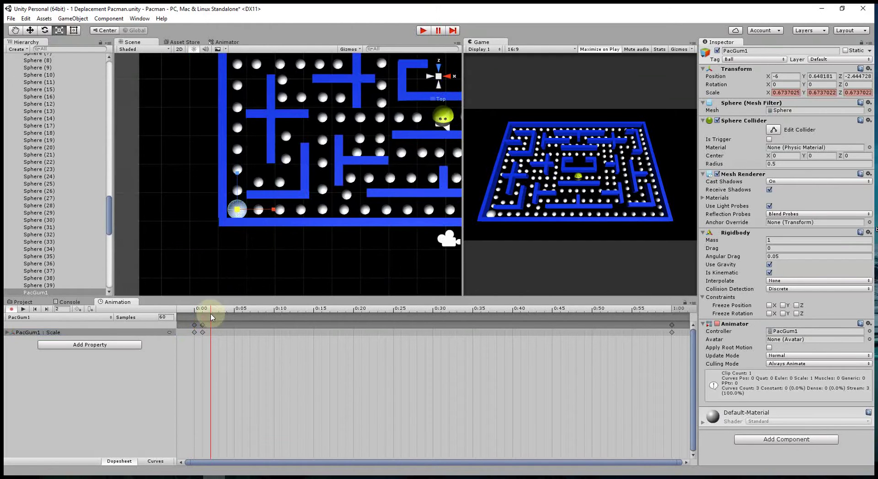
pyautogui.press('k')
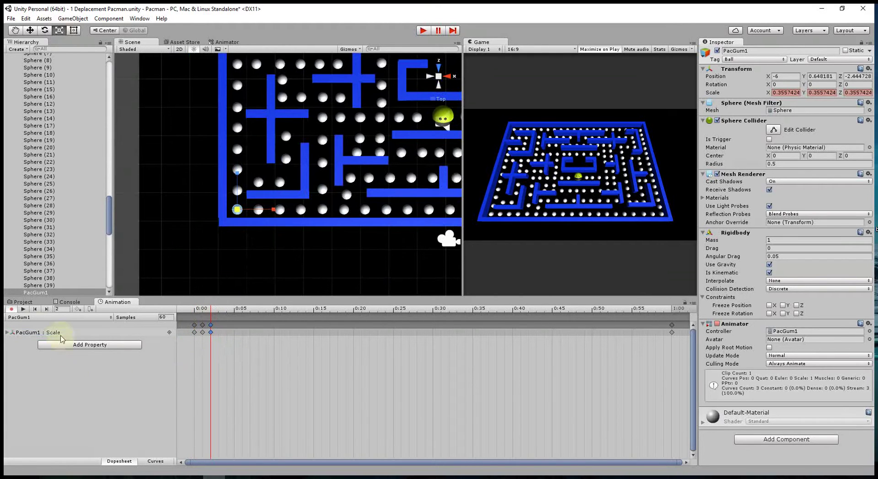
pyautogui.click(23, 310)
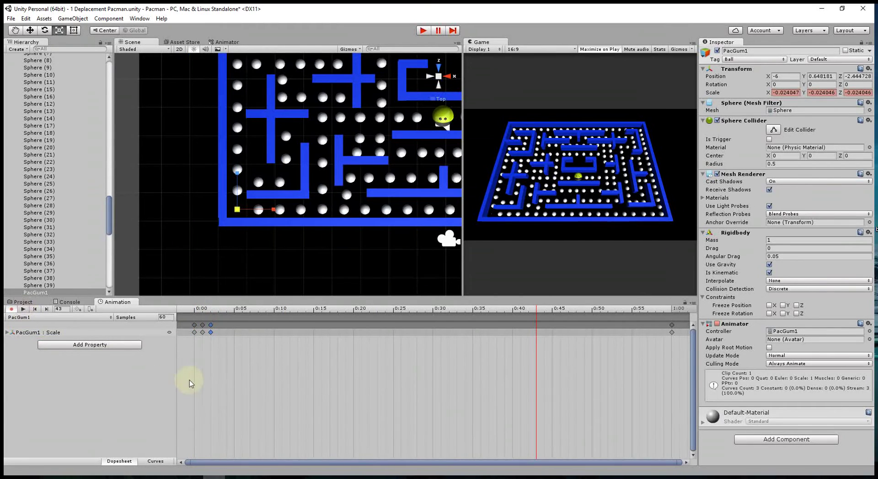
pyautogui.click(672, 326)
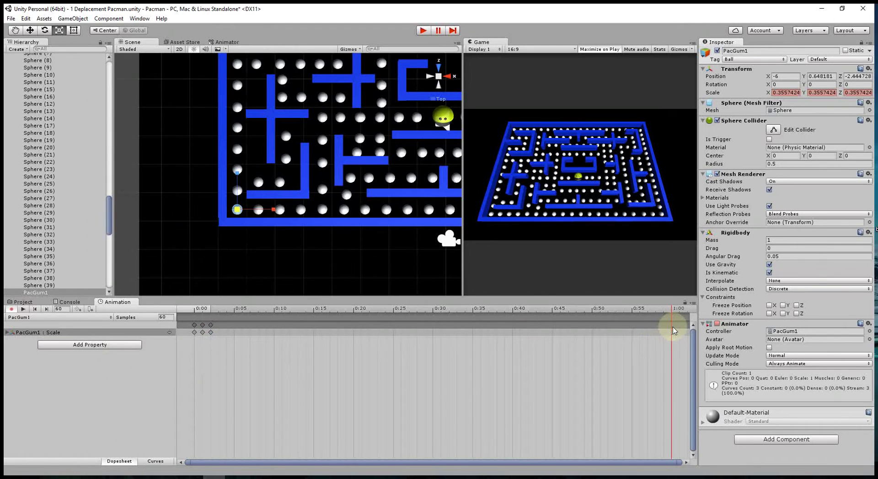
pyautogui.click(24, 311)
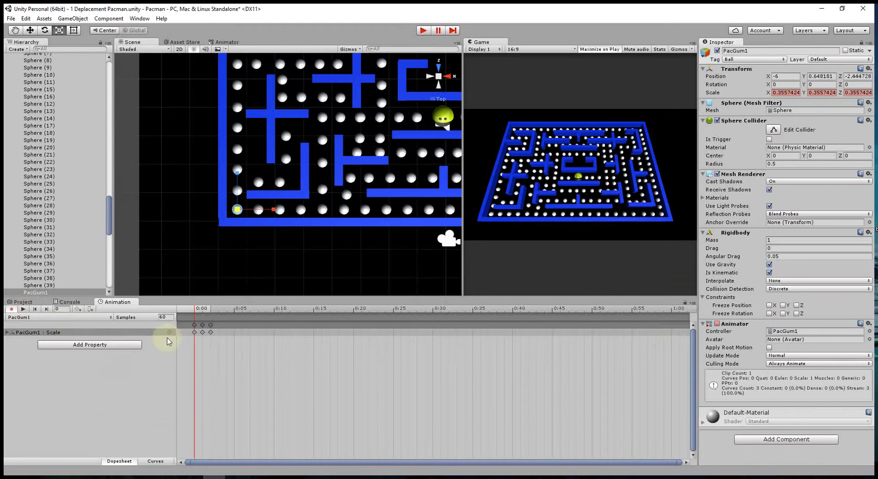
pyautogui.click(202, 313)
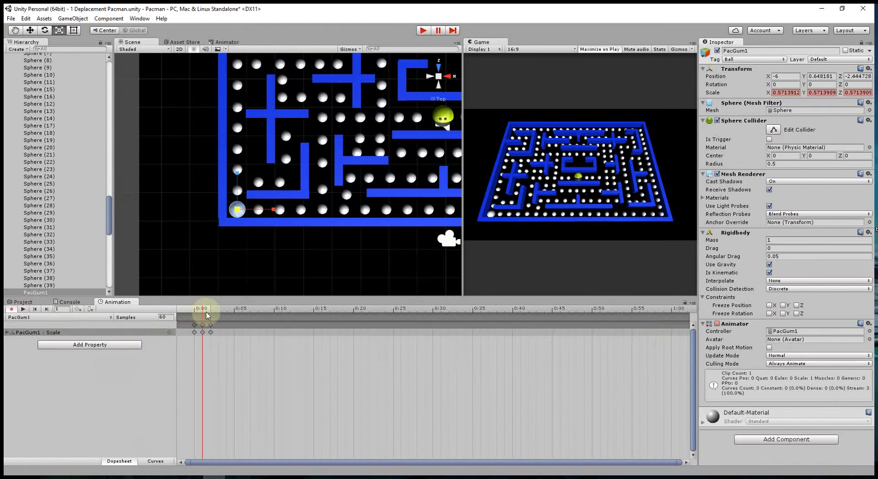
pyautogui.moveTo(202, 315); pyautogui.dragTo(194, 319)
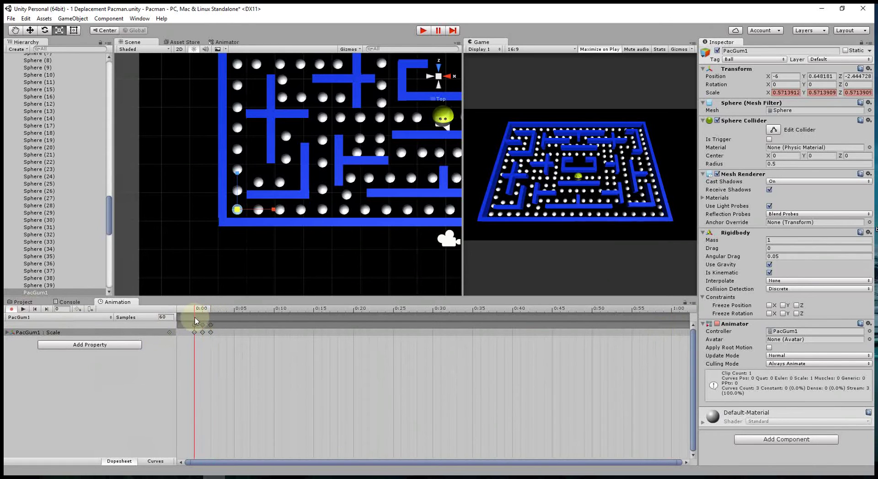
pyautogui.moveTo(211, 324); pyautogui.dragTo(242, 325)
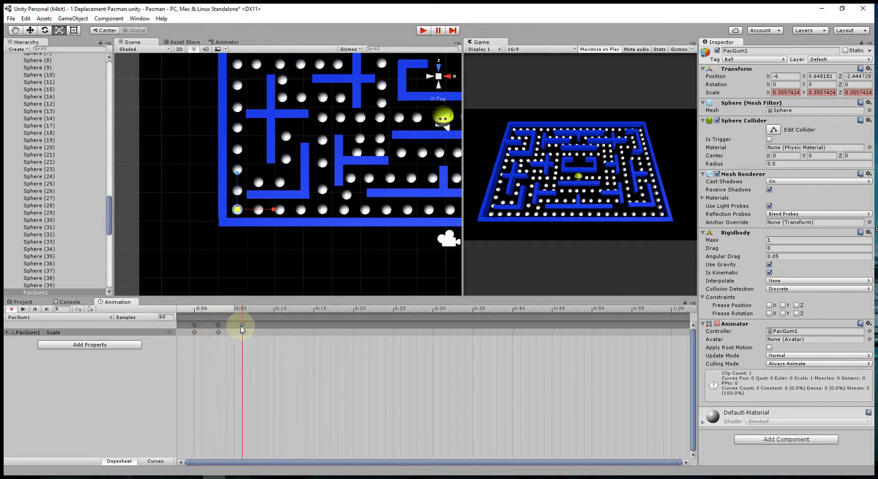
pyautogui.click(24, 309)
pyautogui.click(23, 309)
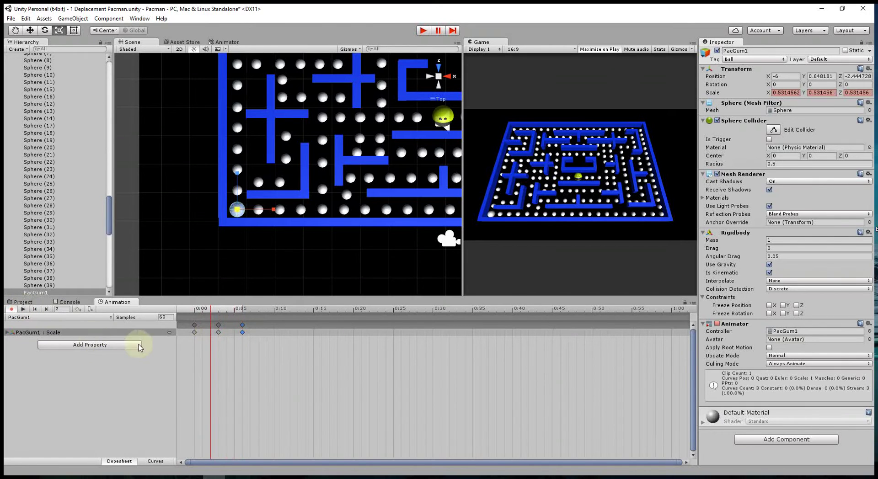
# Set the clip's Samples to 20, then 10, previewing the slower pulse.
pyautogui.write('20')
pyautogui.press('Return')
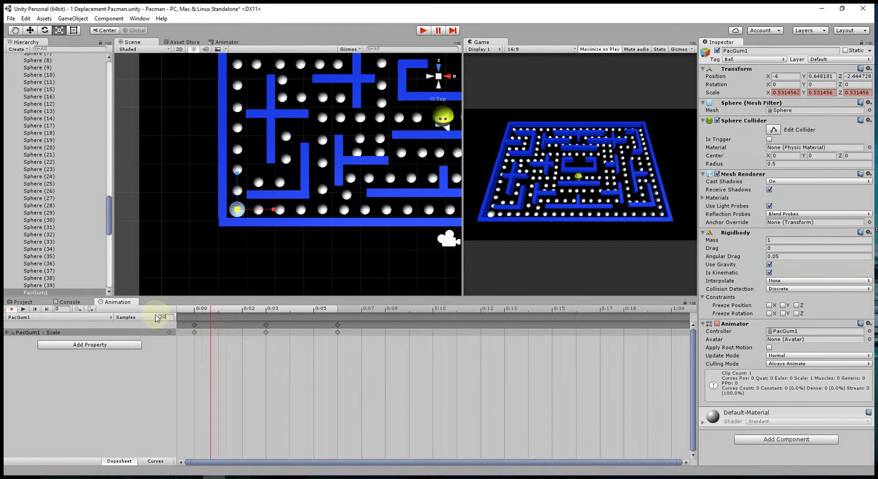
pyautogui.click(23, 310)
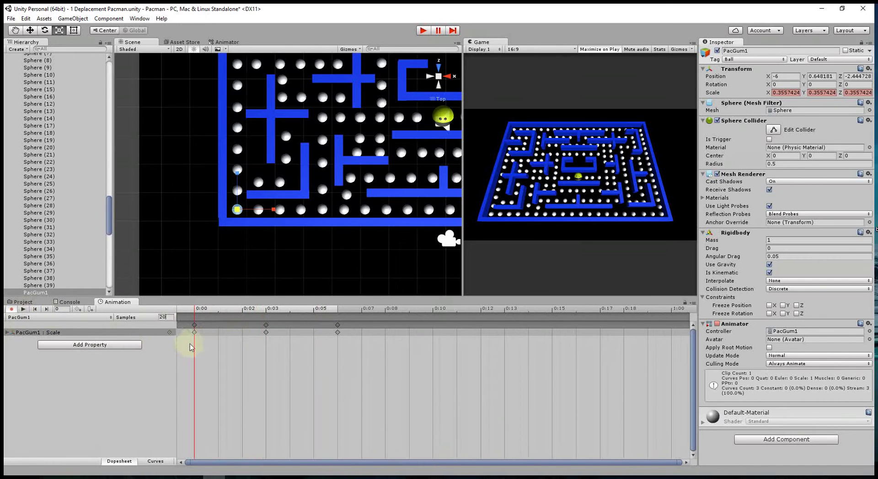
pyautogui.click(205, 318)
pyautogui.click(24, 310)
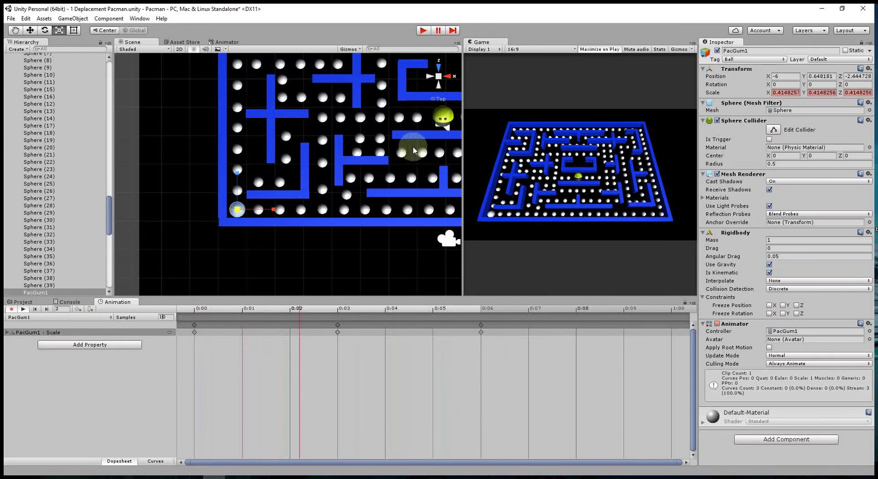
pyautogui.click(85, 383)
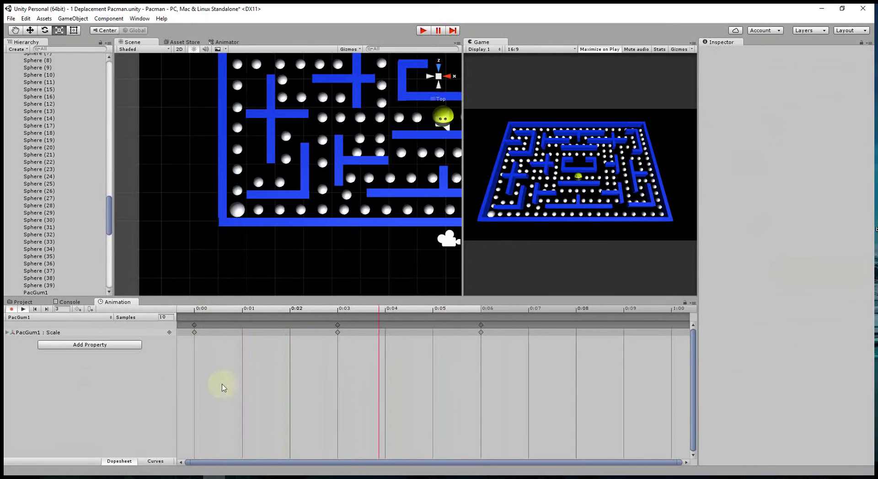
# Pan the scene, rewind the preview, and display the Pacman asset folder.
pyautogui.moveTo(306, 231); pyautogui.dragTo(306, 197, button='middle')
pyautogui.click(178, 310)
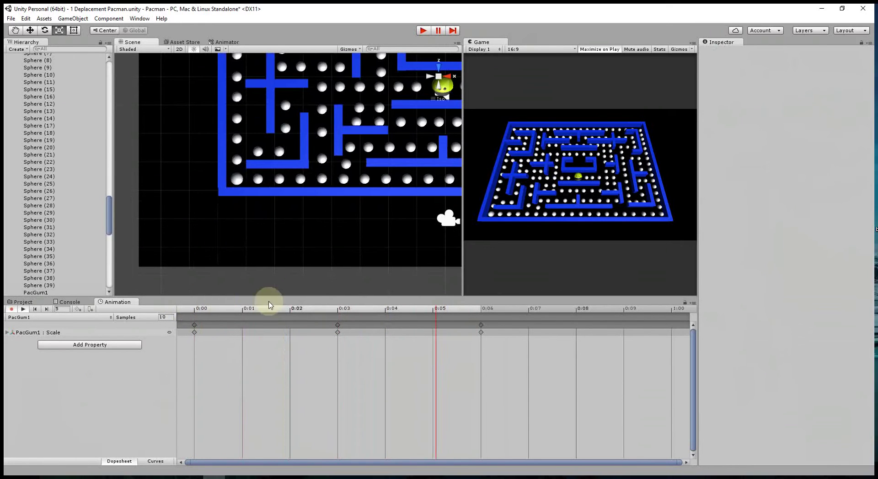
pyautogui.click(23, 302)
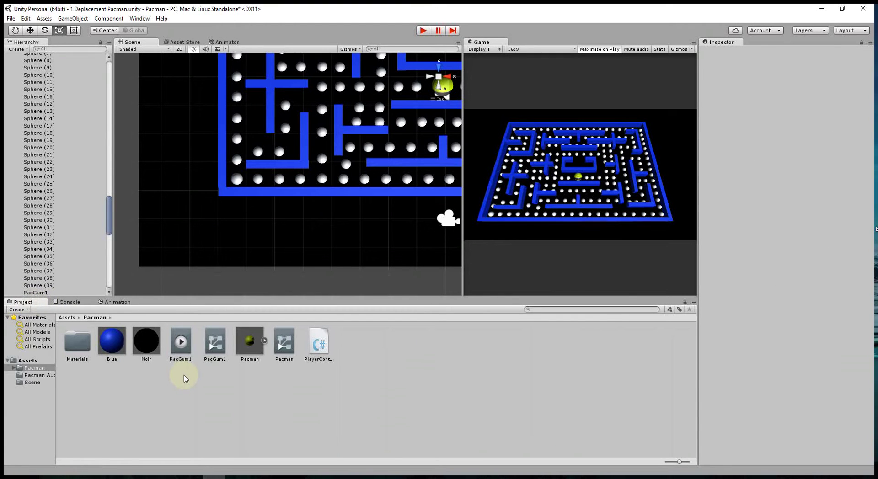
pyautogui.click(424, 31)
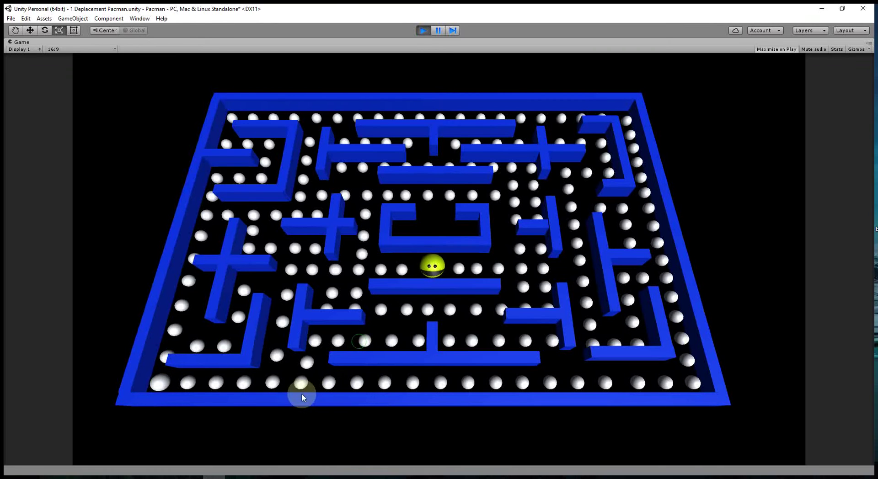
pyautogui.click(421, 30)
pyautogui.scroll(3, 314, 186)
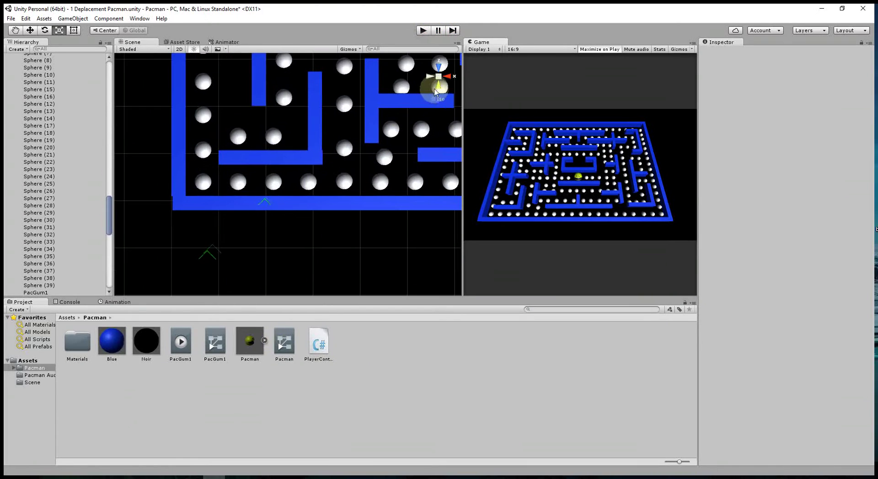
pyautogui.click(439, 85)
pyautogui.moveTo(234, 250)
pyautogui.keyDown('alt'); pyautogui.mouseDown()
pyautogui.moveTo(303, 276)
pyautogui.moveTo(301, 257)
pyautogui.mouseUp(); pyautogui.keyUp('alt')
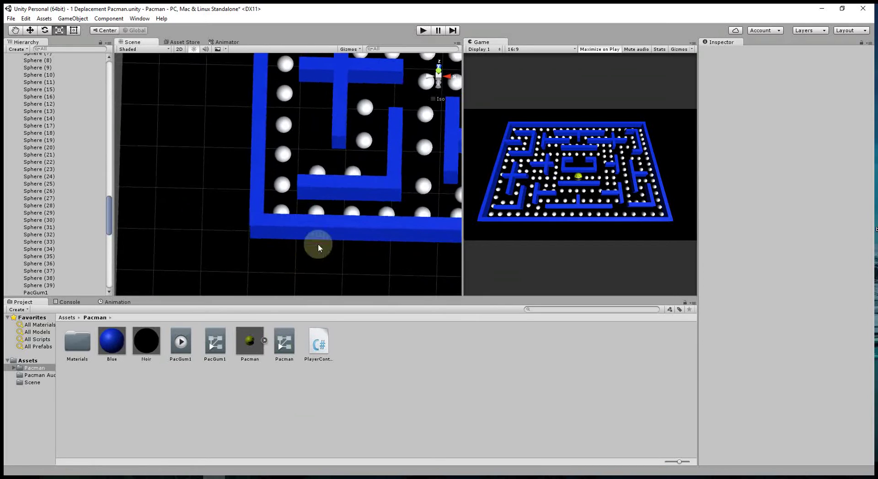
pyautogui.keyDown('alt'); pyautogui.moveTo(301, 256); pyautogui.dragTo(177, 185); pyautogui.keyUp('alt')
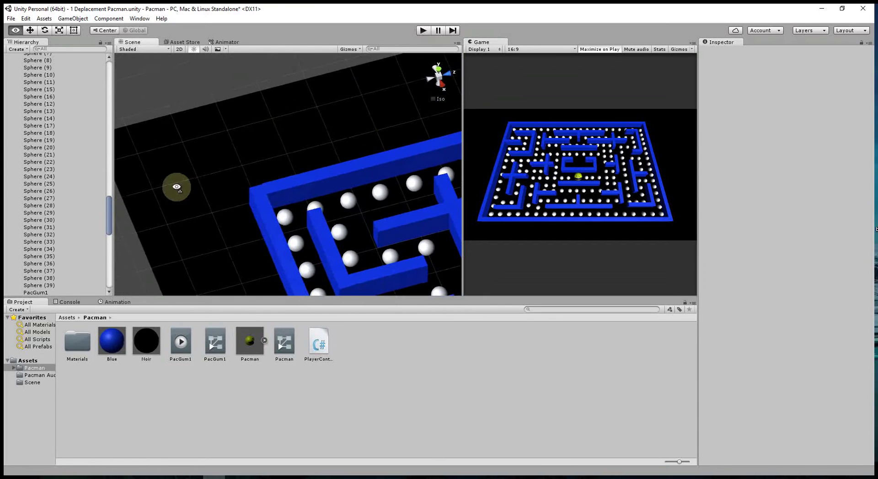
pyautogui.click(422, 31)
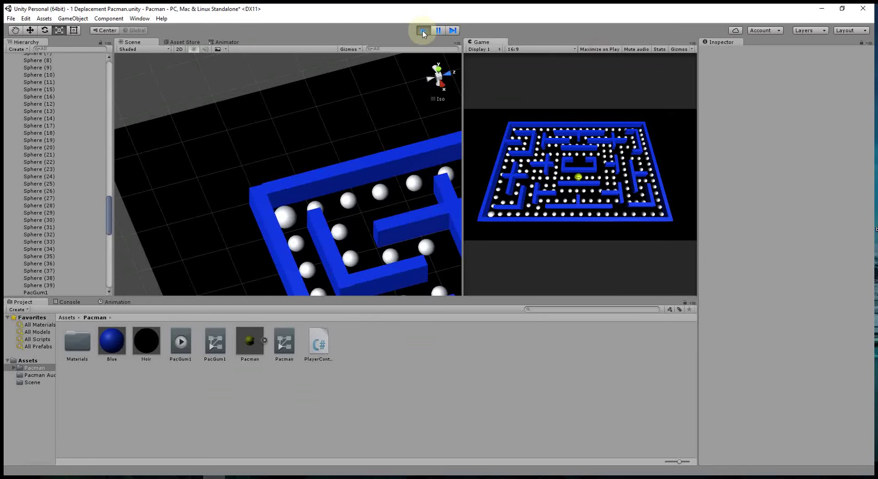
pyautogui.click(423, 31)
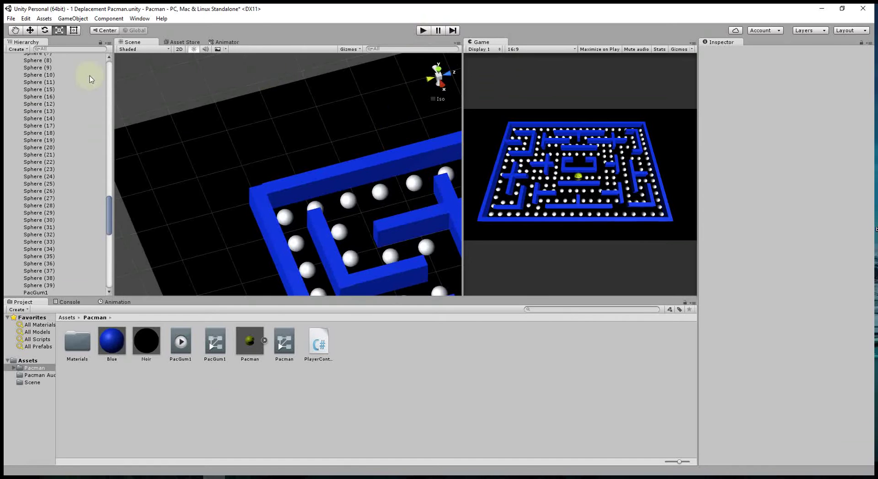
# Switch the Scene view to Top view and zoom out to frame the whole maze.
pyautogui.moveTo(108, 210); pyautogui.dragTo(117, 68)
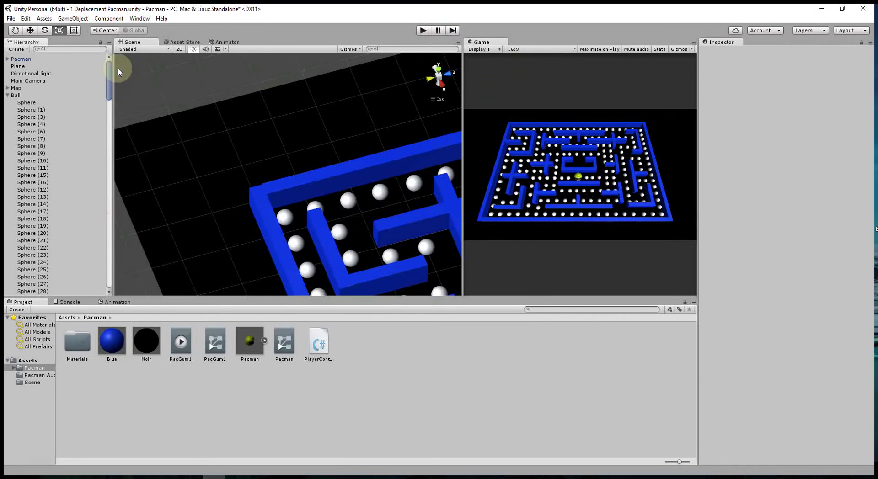
pyautogui.click(7, 96)
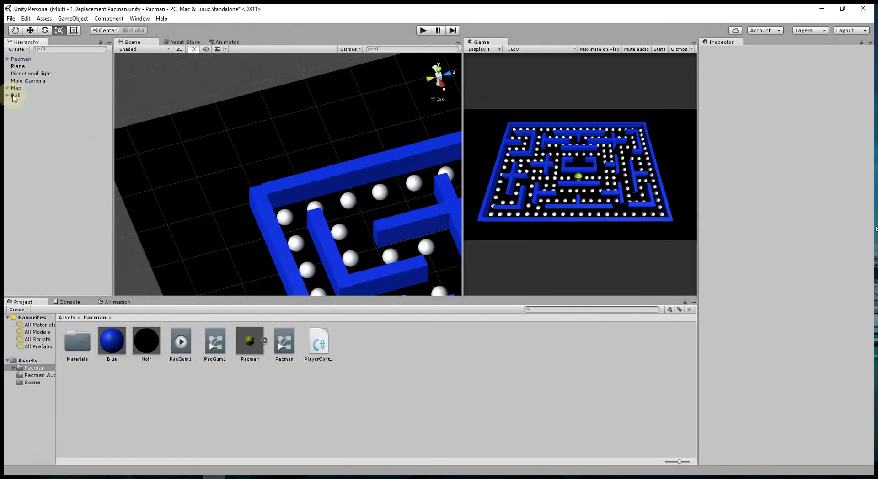
pyautogui.click(438, 70)
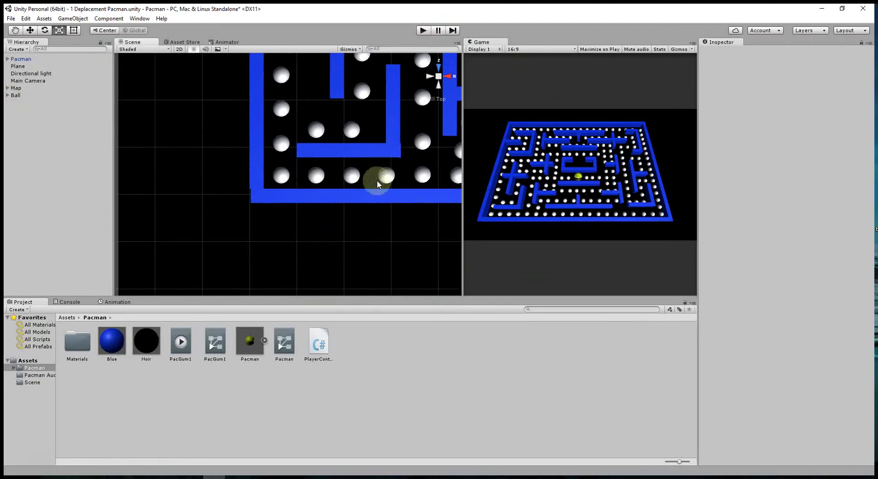
pyautogui.scroll(-5, 319, 210)
pyautogui.scroll(-3, 329, 183)
pyautogui.moveTo(369, 160); pyautogui.dragTo(300, 213, button='middle')
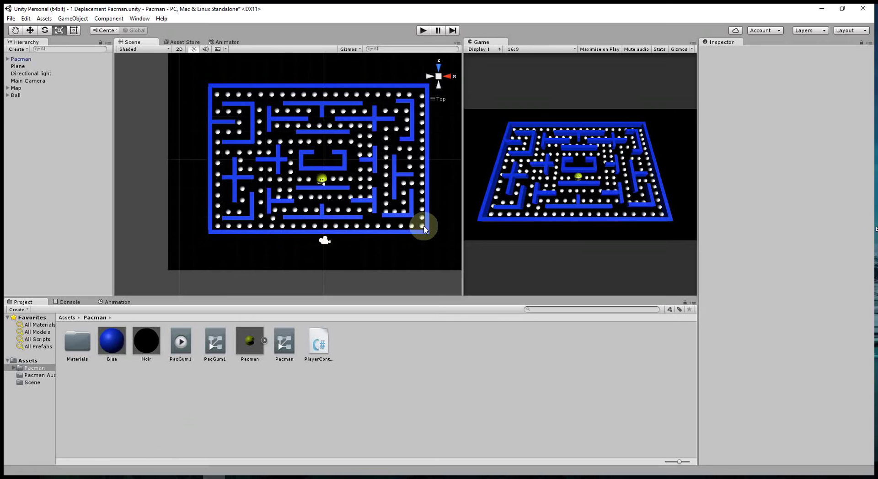
# Expand the Ball group in the Hierarchy and select PacGum1 among its spheres.
pyautogui.click(7, 88)
pyautogui.scroll(-3, 110, 241)
pyautogui.scroll(-15, 110, 241)
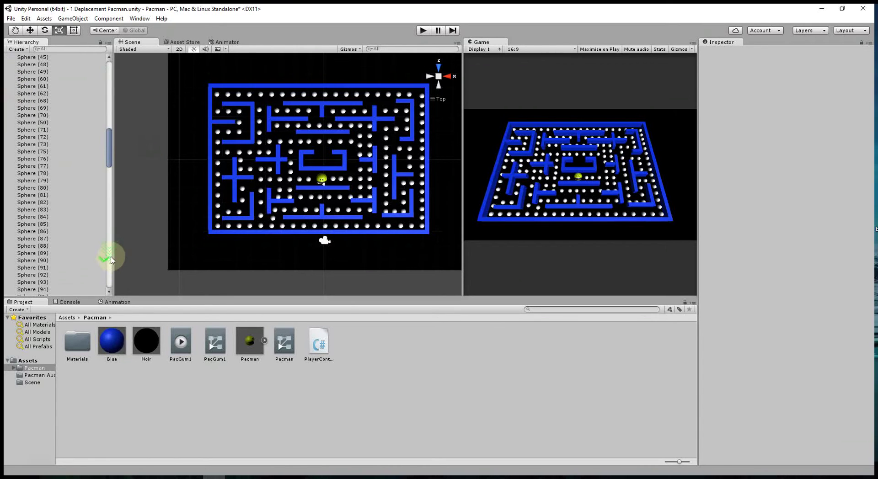
pyautogui.scroll(-5, 118, 274)
pyautogui.scroll(5, 243, 224)
pyautogui.moveTo(108, 172); pyautogui.dragTo(111, 286)
pyautogui.scroll(5, 88, 239)
pyautogui.scroll(9, 101, 183)
pyautogui.scroll(-5, 89, 192)
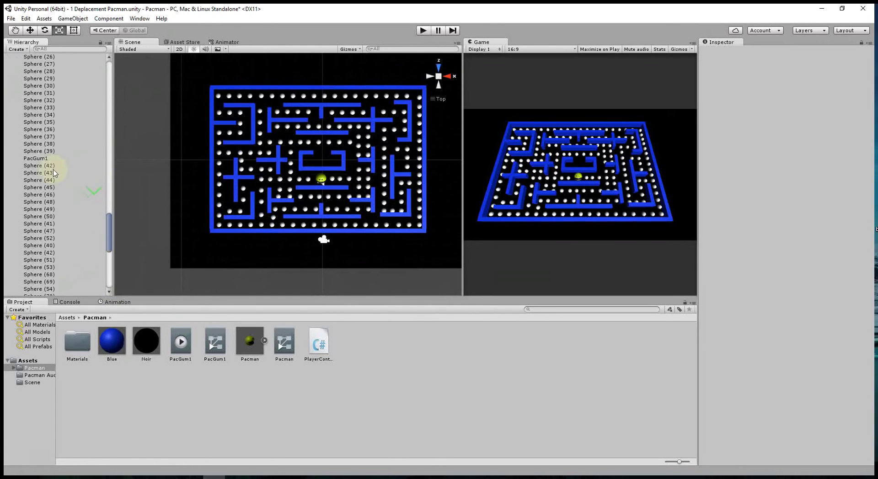
pyautogui.click(39, 158)
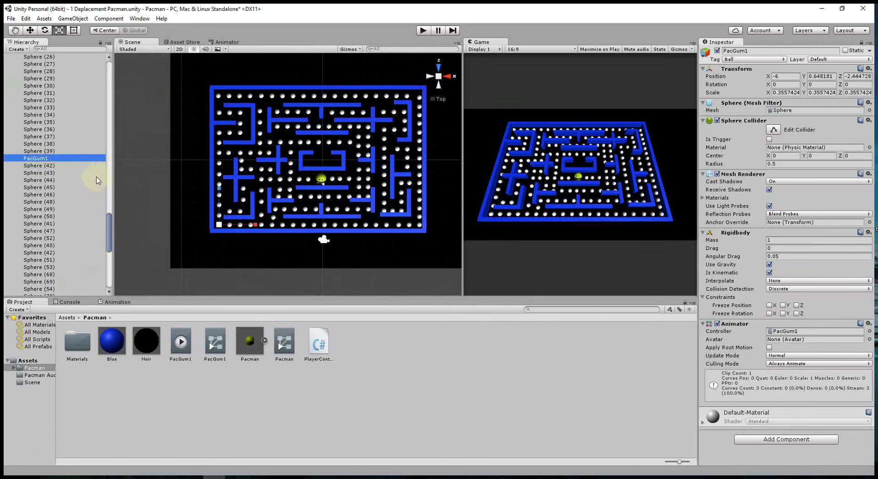
# Duplicate PacGum1, shift the copy down the maze's left edge, and briefly playtest it.
pyautogui.hotkey('ctrl', 'd')
pyautogui.press('w')
pyautogui.moveTo(221, 190); pyautogui.dragTo(220, 211)
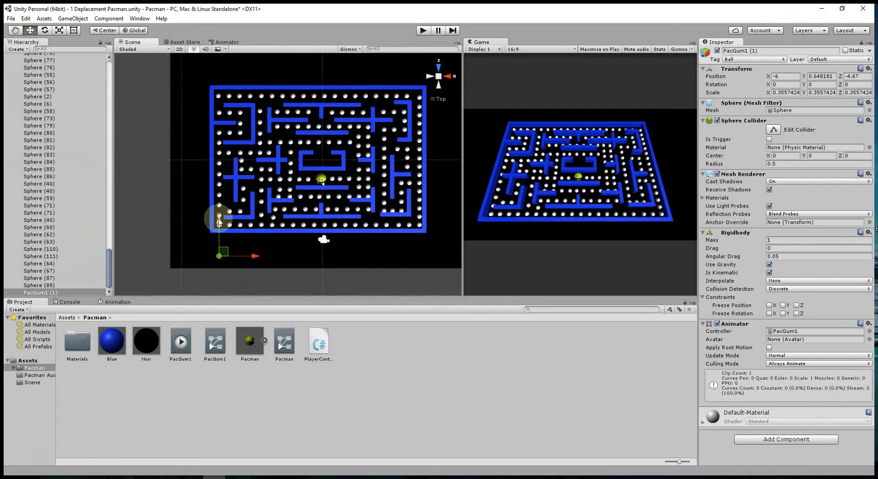
pyautogui.click(421, 34)
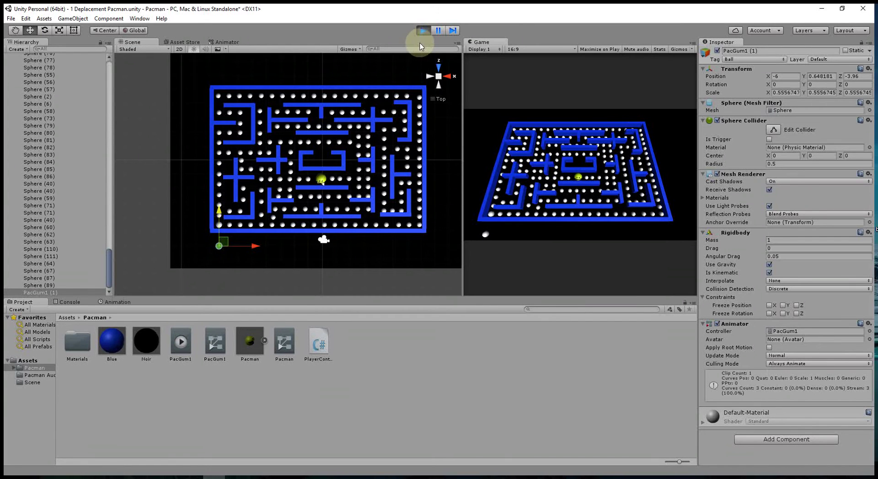
pyautogui.click(419, 33)
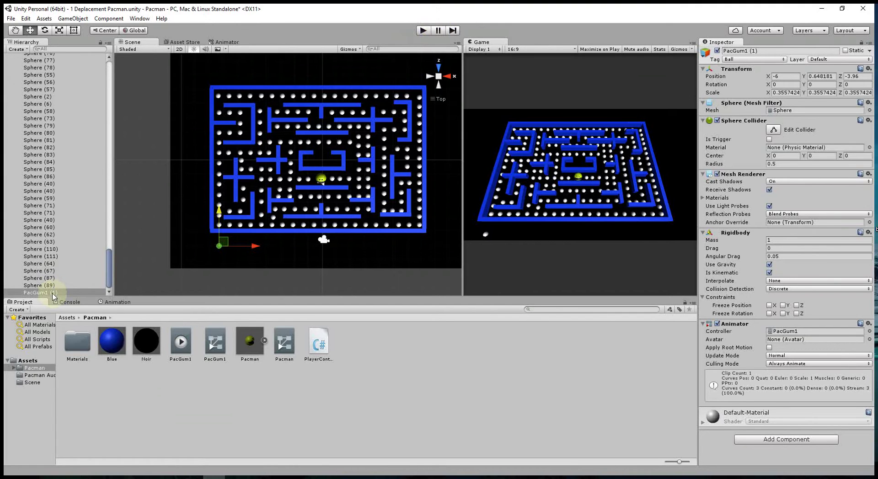
# Move the PacGum copy across the maze into the bottom-right corner.
pyautogui.moveTo(254, 246)
pyautogui.mouseDown()
pyautogui.moveTo(455, 248)
pyautogui.moveTo(412, 235)
pyautogui.mouseUp()
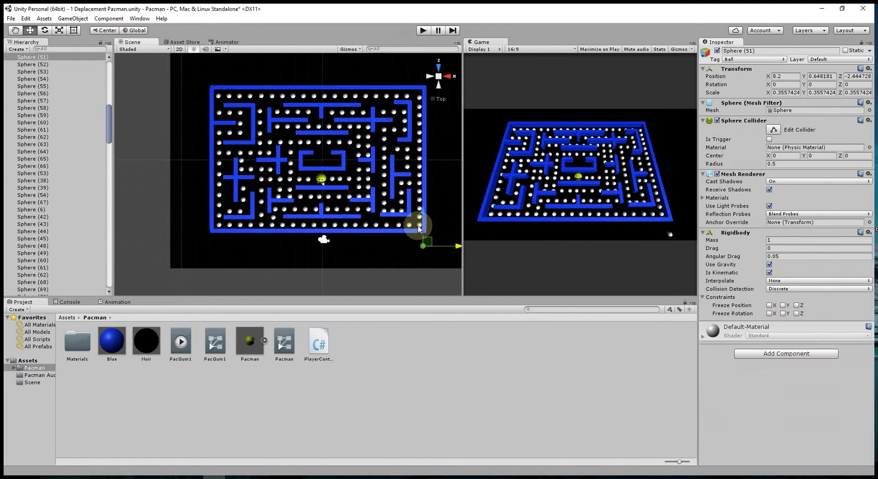
pyautogui.click(432, 240)
pyautogui.click(416, 245)
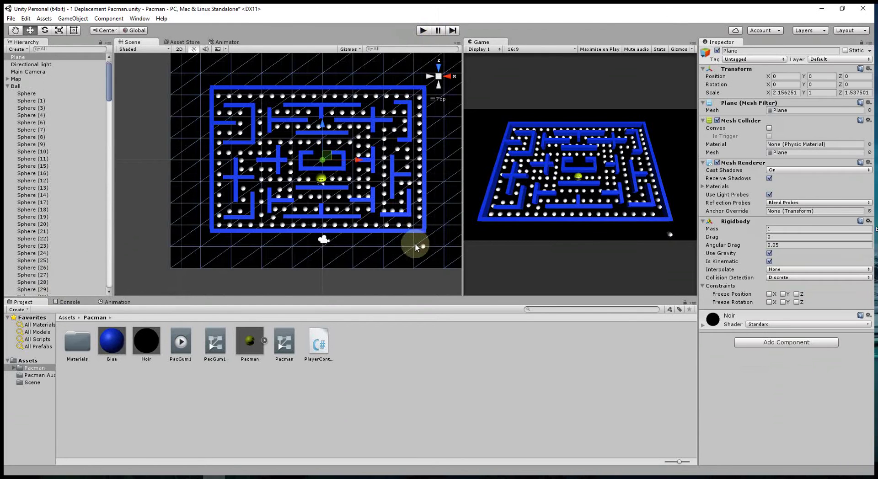
pyautogui.click(423, 247)
pyautogui.moveTo(423, 210); pyautogui.dragTo(423, 189)
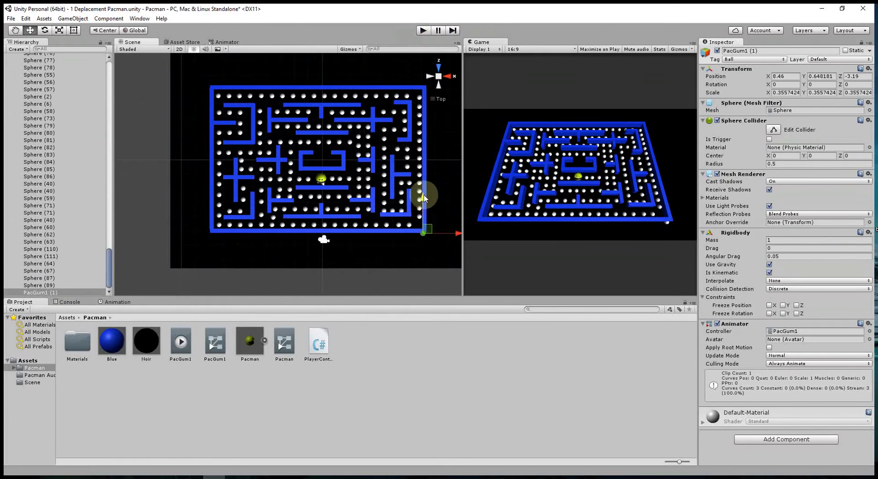
pyautogui.moveTo(457, 225); pyautogui.dragTo(453, 226)
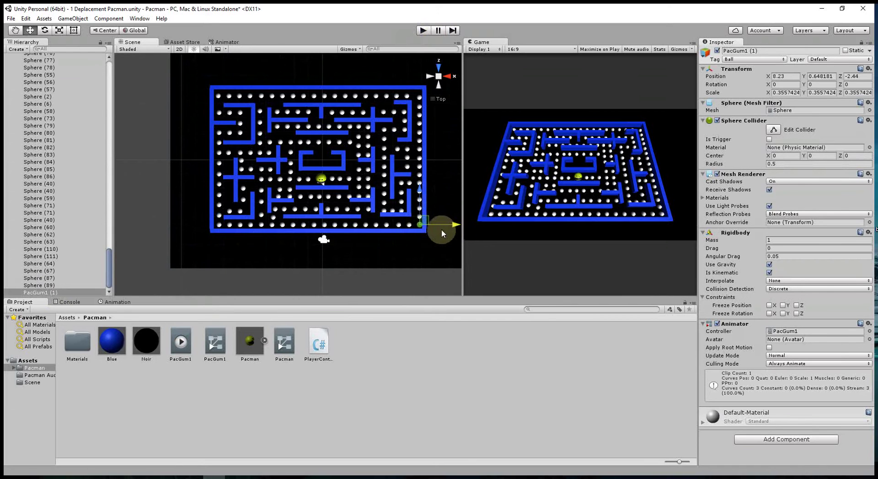
# Duplicate the bottom-right PacGum and move the new copy up toward the top-right corner.
pyautogui.hotkey('ctrl', 'd')
pyautogui.moveTo(420, 190); pyautogui.dragTo(420, 60)
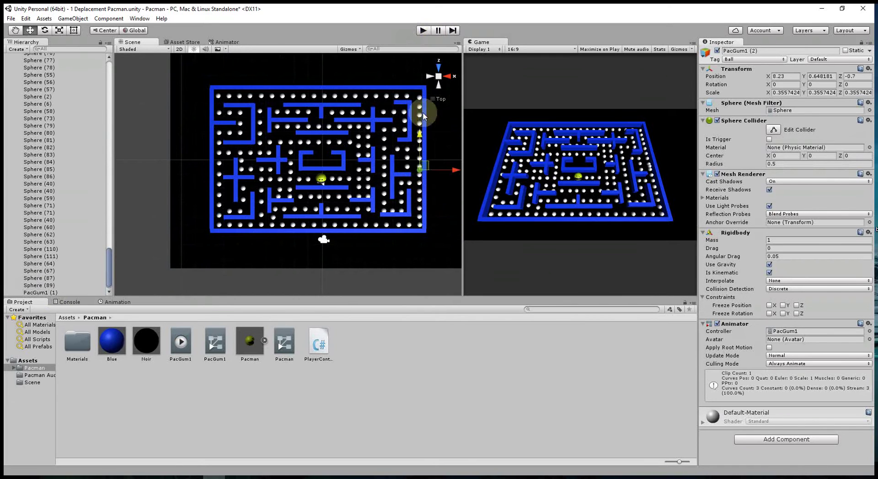
pyautogui.click(420, 97)
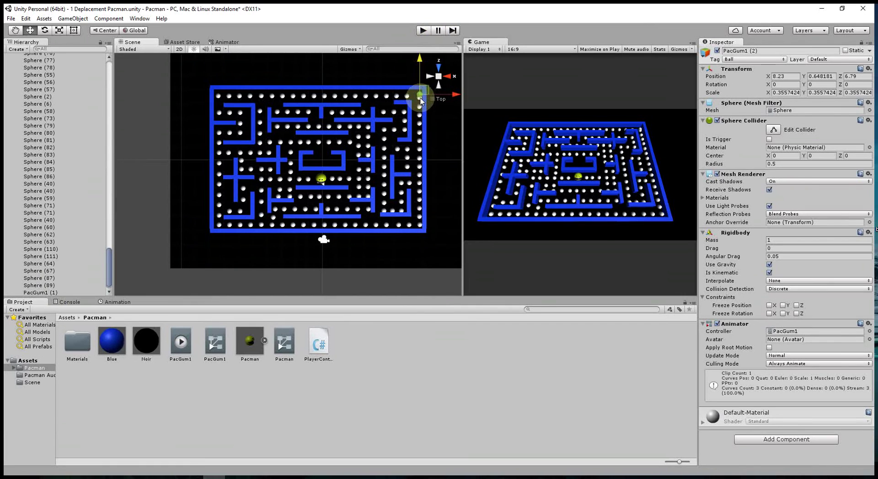
pyautogui.scroll(3, 431, 137)
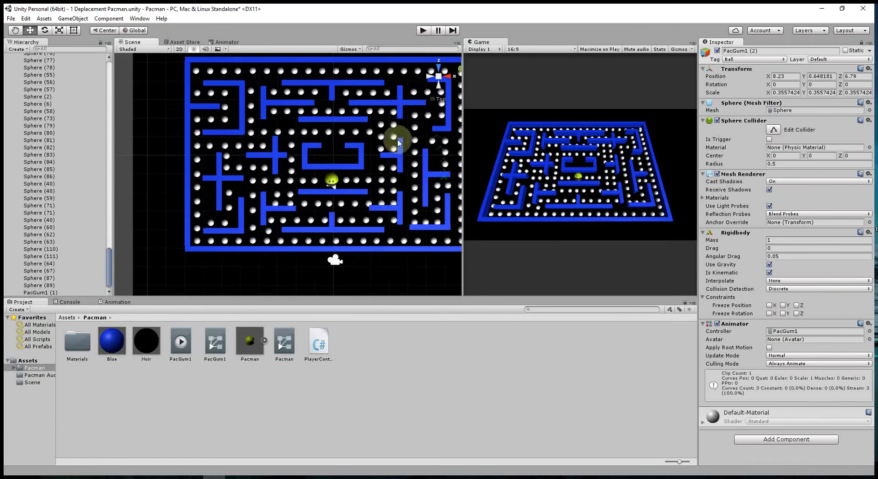
pyautogui.moveTo(399, 138); pyautogui.dragTo(255, 236, button='middle')
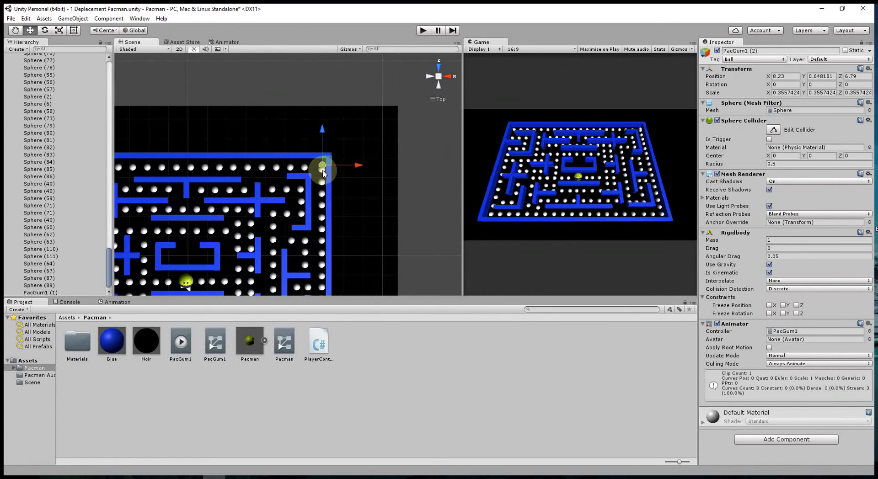
pyautogui.moveTo(361, 163); pyautogui.dragTo(323, 172)
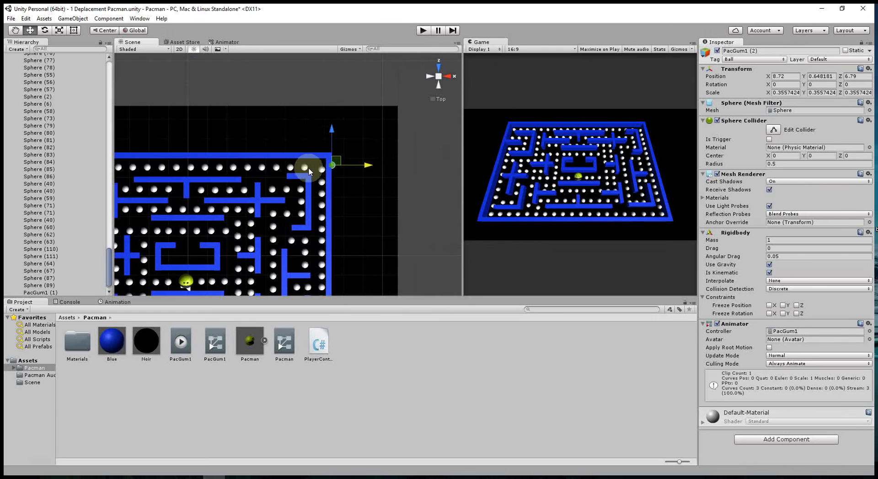
# Fine-tune the copy's position so it sits exactly in the top-right corner.
pyautogui.click(336, 168)
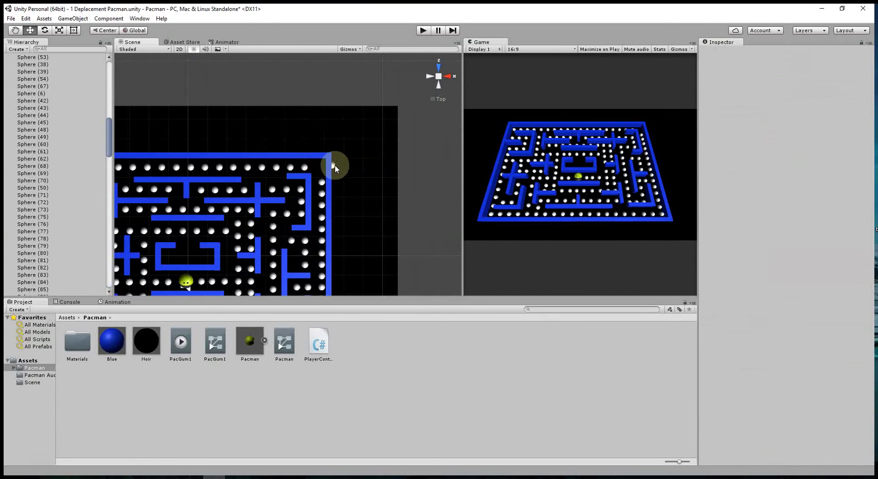
pyautogui.click(335, 166)
pyautogui.click(335, 172)
pyautogui.moveTo(367, 166); pyautogui.dragTo(358, 169)
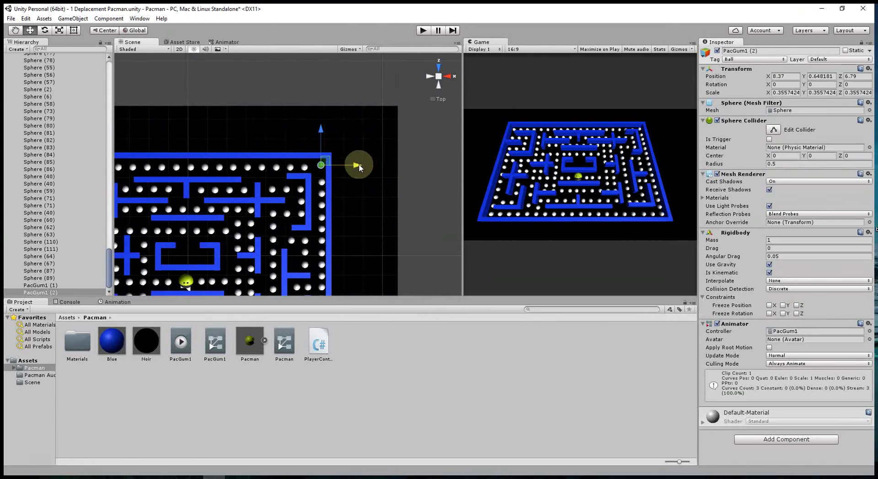
pyautogui.moveTo(319, 131); pyautogui.dragTo(321, 135)
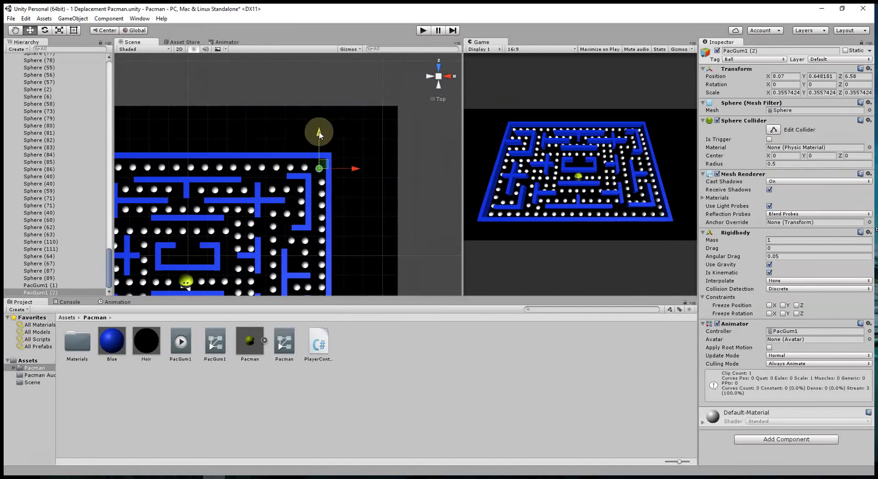
pyautogui.moveTo(353, 171); pyautogui.dragTo(356, 170)
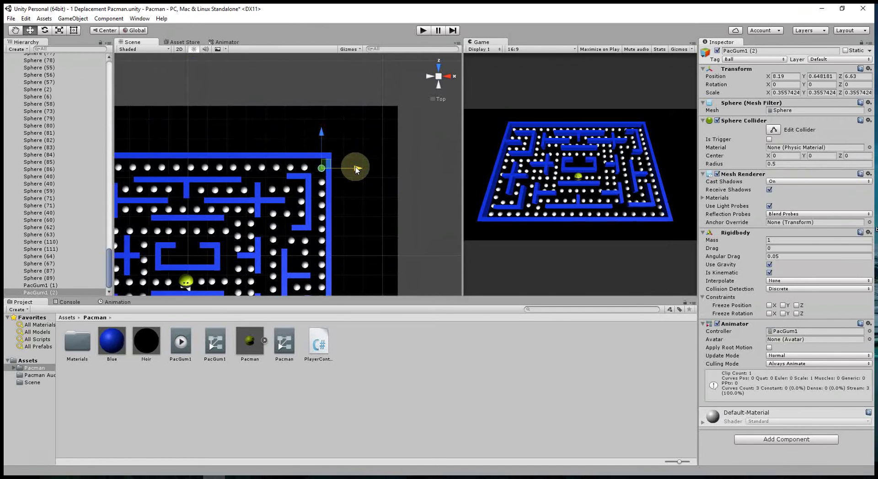
pyautogui.moveTo(325, 139); pyautogui.dragTo(325, 133)
# Duplicate the corner PacGum, settle PacGum1 (3) in the top-left corner, and start a playtest.
pyautogui.scroll(-1, 350, 191)
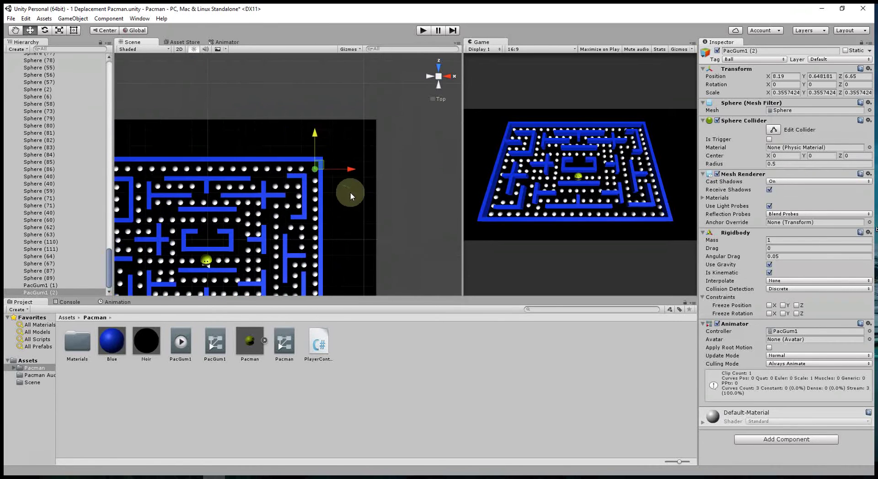
pyautogui.moveTo(264, 186); pyautogui.dragTo(351, 179, button='middle')
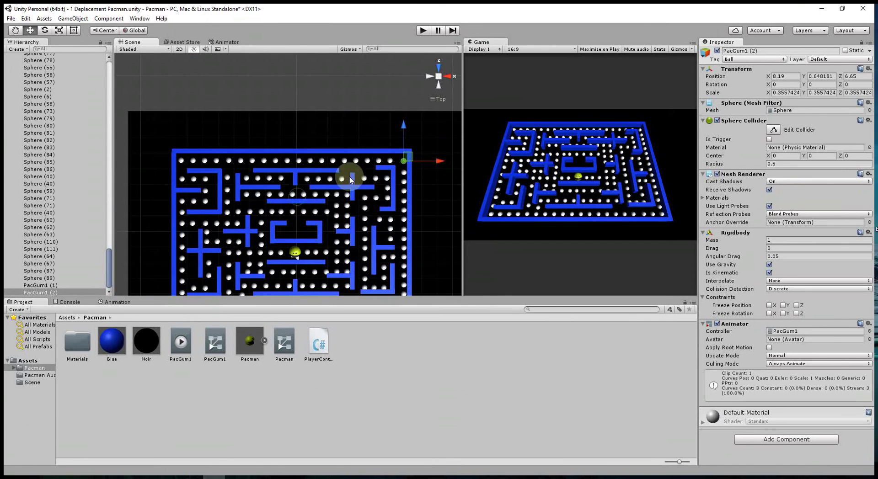
pyautogui.hotkey('ctrl', 'd')
pyautogui.moveTo(427, 165); pyautogui.dragTo(182, 174)
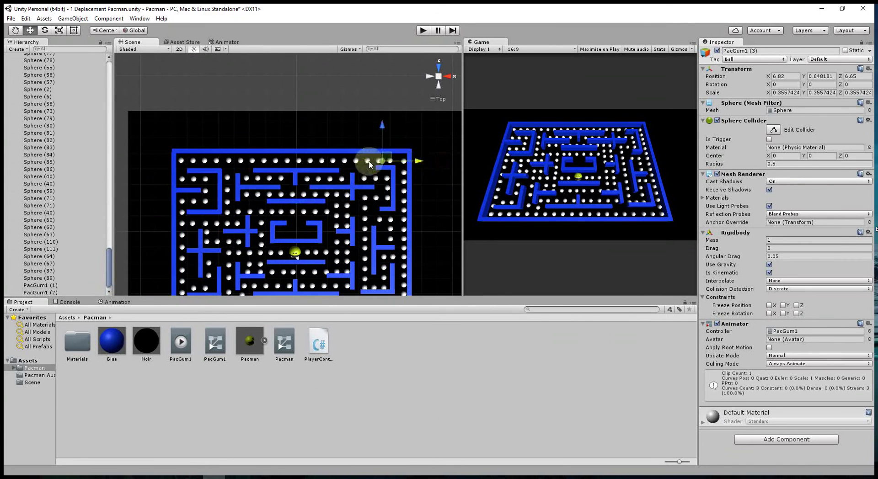
pyautogui.click(182, 161)
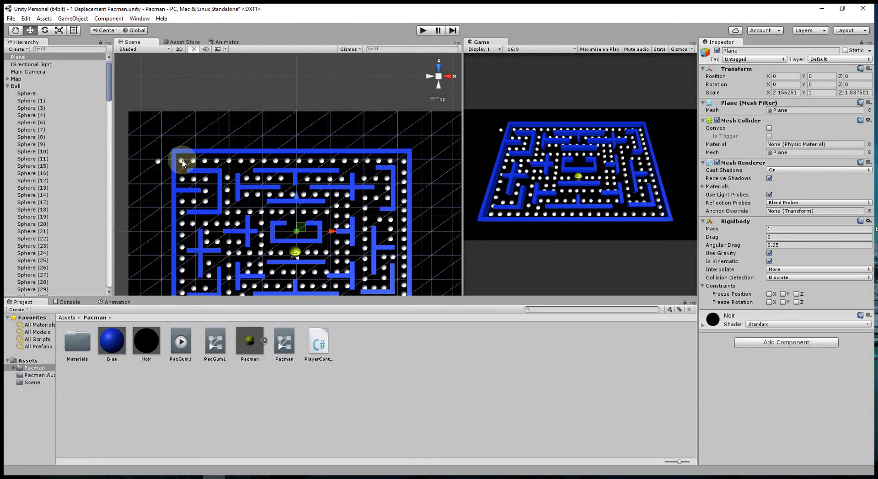
pyautogui.click(168, 161)
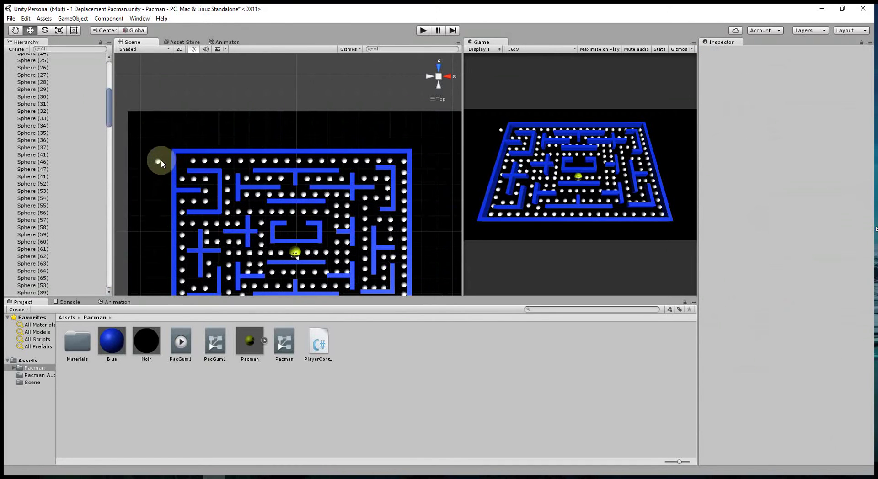
pyautogui.click(161, 161)
pyautogui.moveTo(189, 158); pyautogui.dragTo(218, 157)
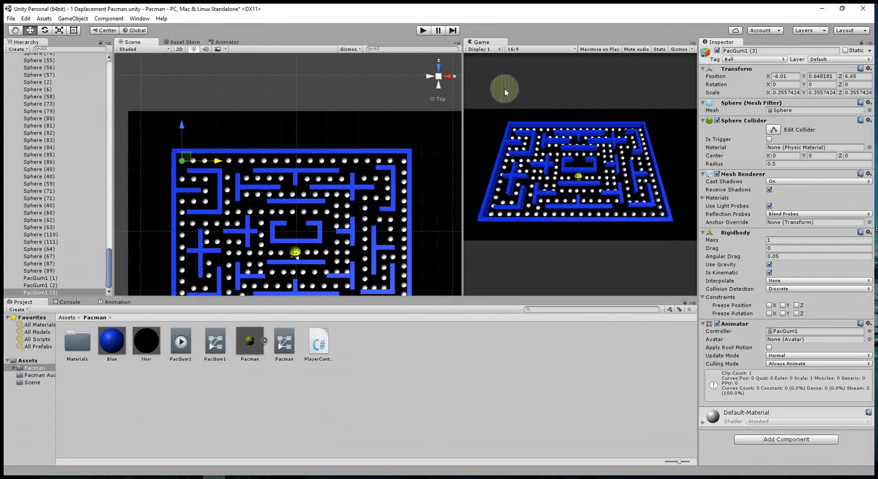
pyautogui.click(422, 31)
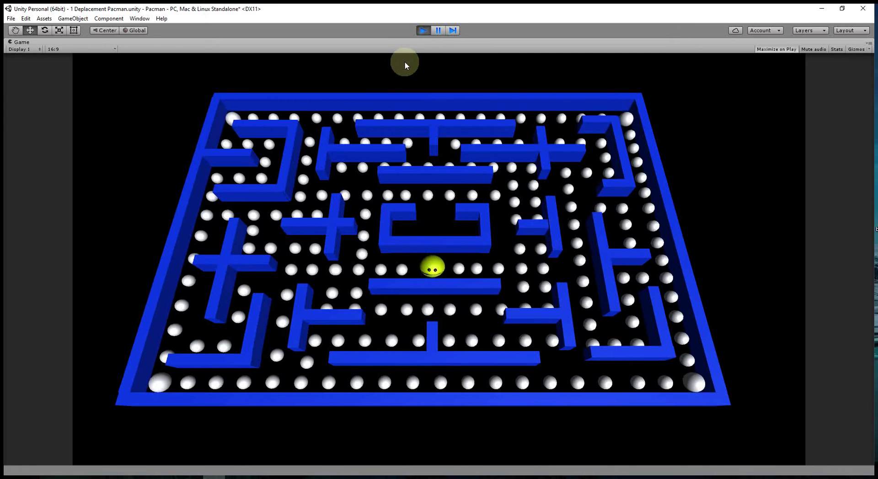
# Steer Pacman left, down, left, up and right to eat pellets, then stop the playtest.
pyautogui.press('Left')
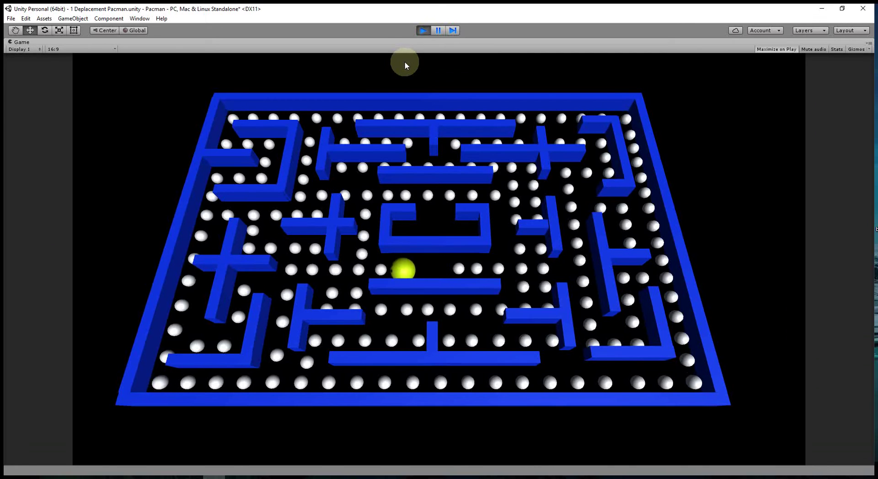
pyautogui.press('Down')
pyautogui.press('Left')
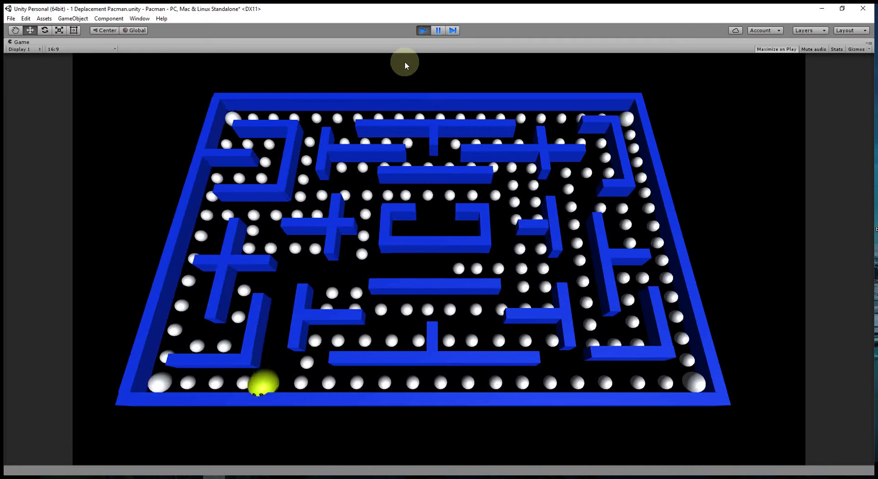
pyautogui.press('Up')
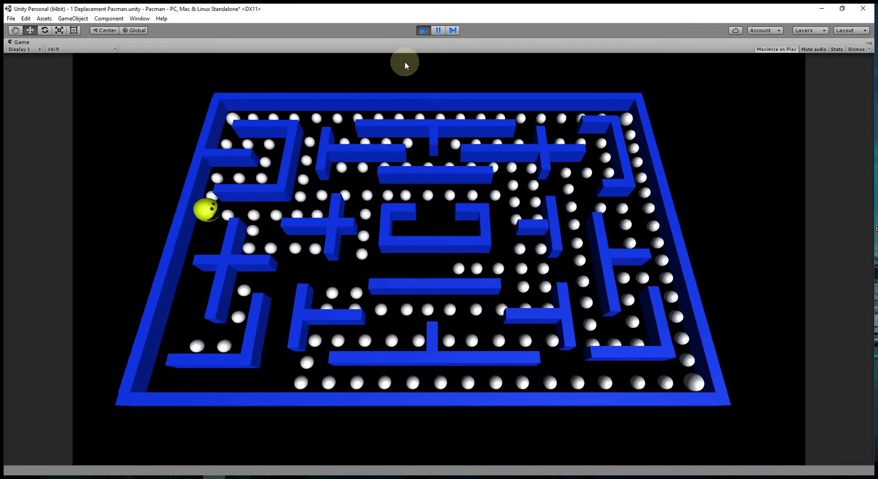
pyautogui.press('Right')
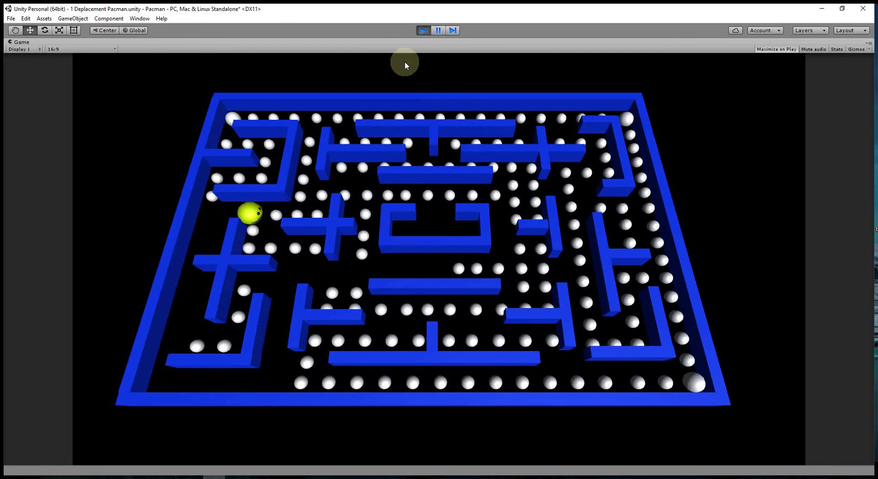
pyautogui.click(421, 32)
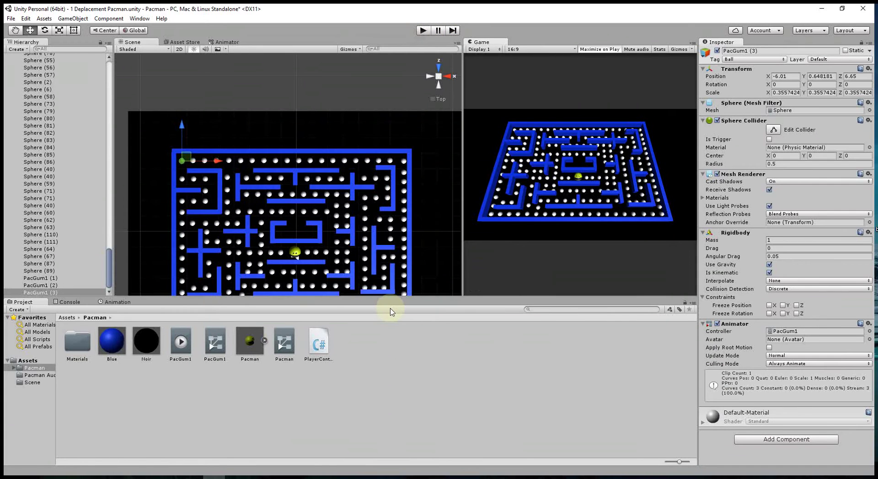
# Select PacGum1 (3) and zoom out to show the whole maze.
pyautogui.click(106, 256)
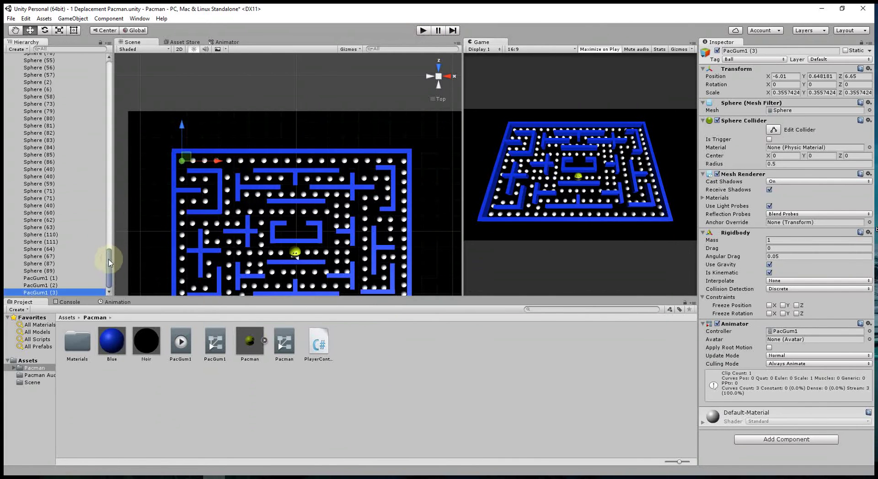
pyautogui.scroll(-2, 188, 176)
pyautogui.scroll(-1, 195, 235)
pyautogui.moveTo(194, 235); pyautogui.dragTo(189, 208, button='middle')
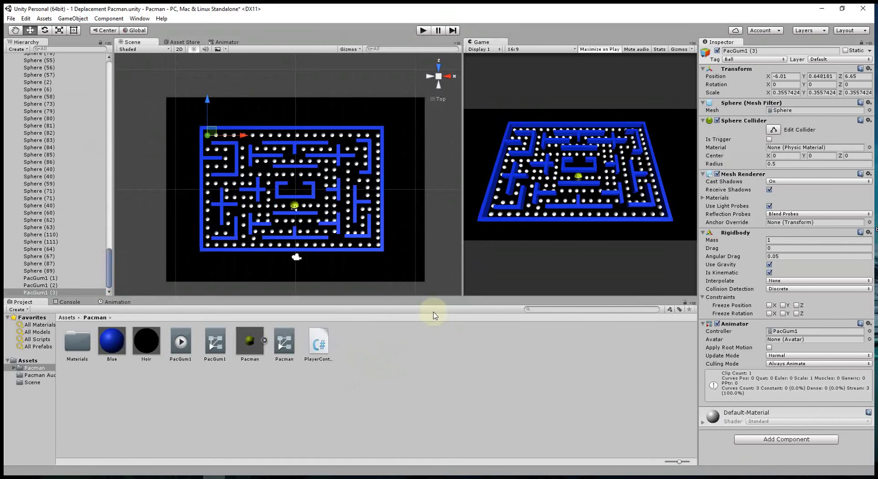
# Create a new material named Jaune in the Pacman folder with a bright yellow albedo.
pyautogui.rightClick(224, 403)
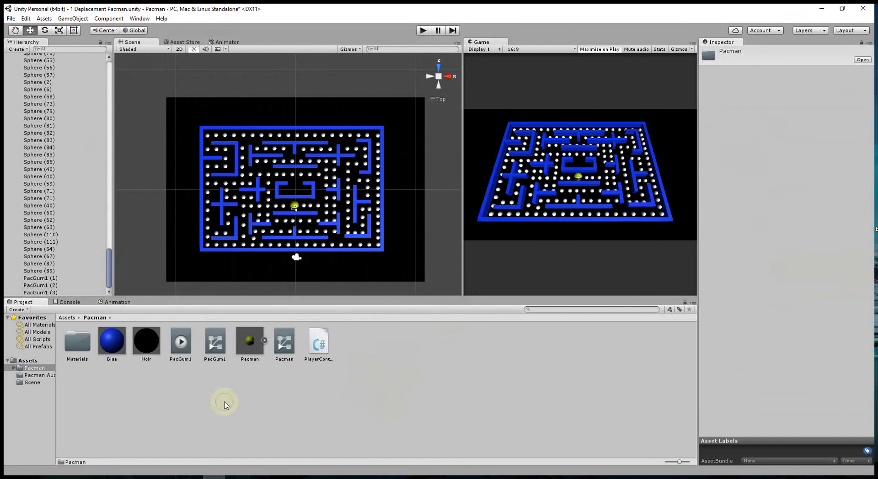
pyautogui.moveTo(258, 237)
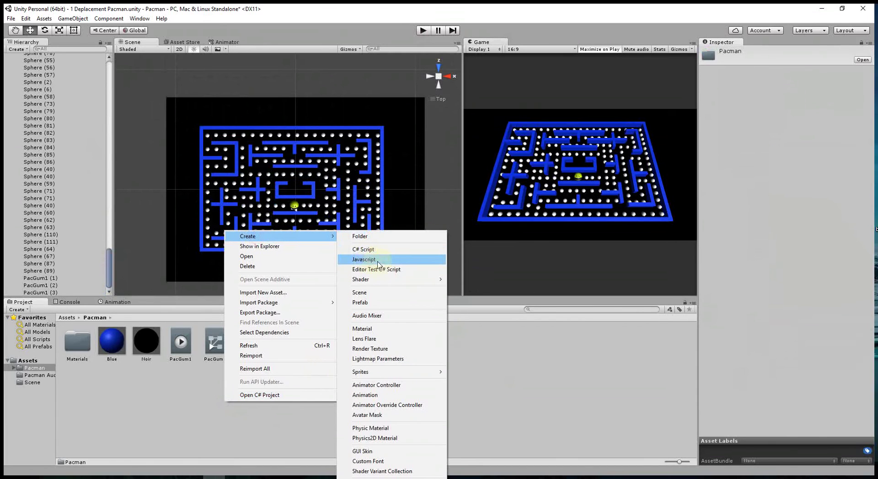
pyautogui.click(372, 329)
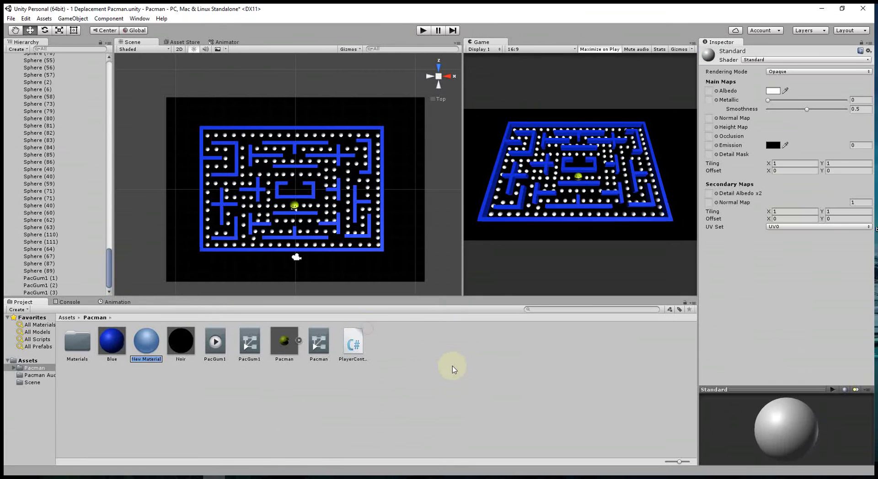
pyautogui.write('Jaune')
pyautogui.press('Return')
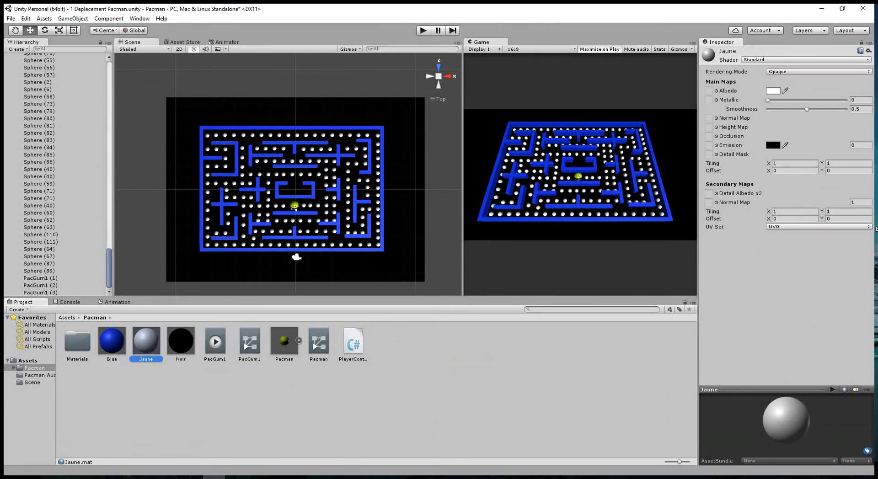
pyautogui.click(773, 90)
pyautogui.moveTo(442, 211); pyautogui.dragTo(441, 202)
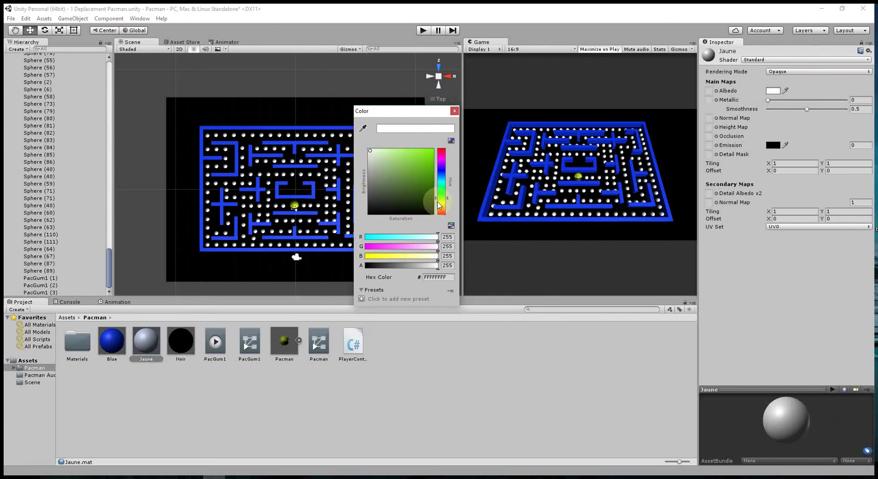
pyautogui.click(432, 150)
pyautogui.click(454, 111)
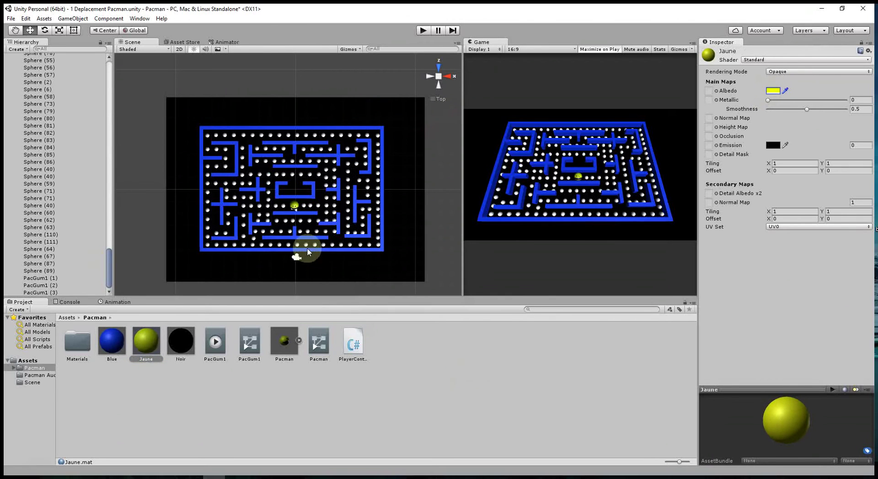
# Apply the Jaune material to all four corner PacGums.
pyautogui.moveTo(147, 341); pyautogui.dragTo(208, 249)
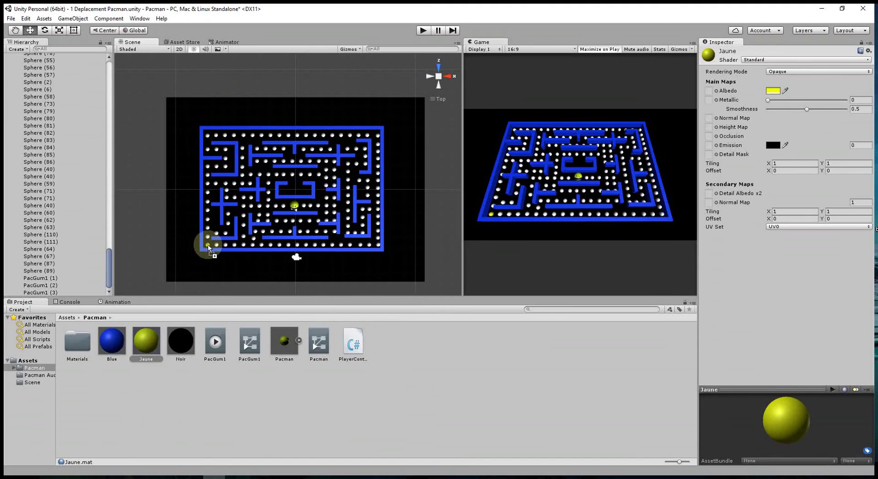
pyautogui.moveTo(147, 339); pyautogui.dragTo(378, 249)
pyautogui.moveTo(146, 343); pyautogui.dragTo(206, 137)
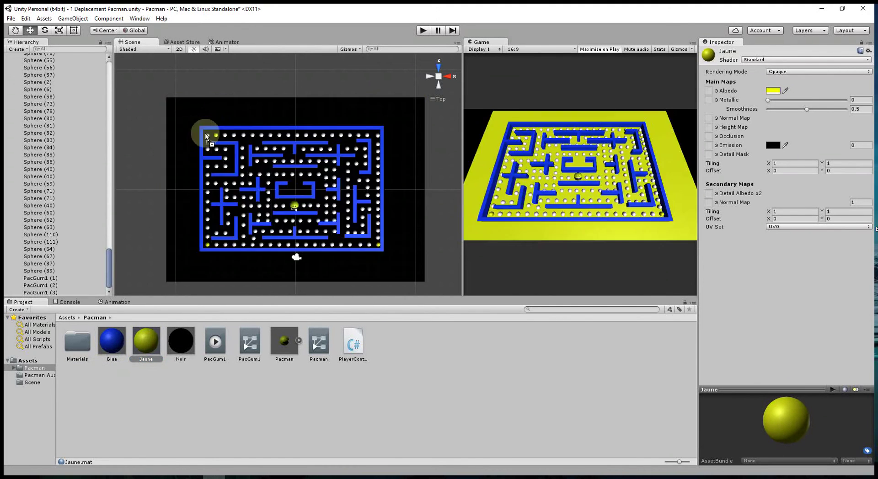
pyautogui.moveTo(147, 341)
pyautogui.mouseDown()
pyautogui.moveTo(382, 143)
pyautogui.moveTo(378, 136)
pyautogui.mouseUp()
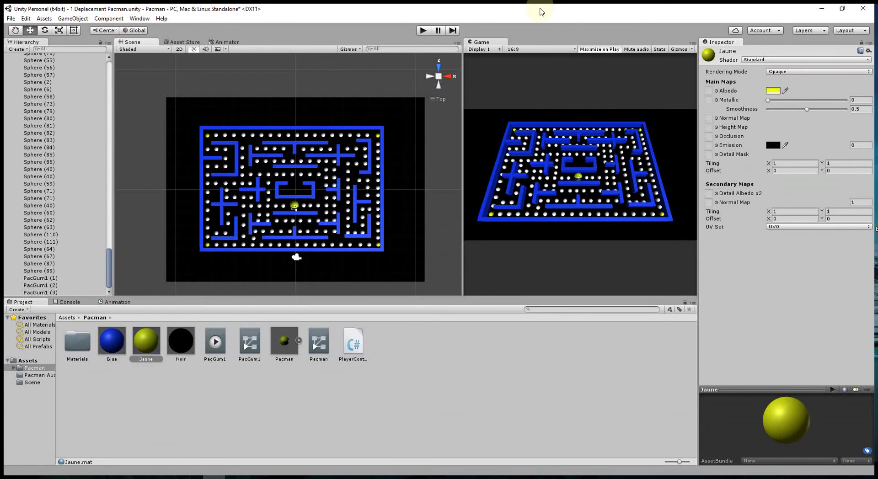
# Playtest, steering Pacman up and along the top row, then down the right side to eat both right-corner PacGums.
pyautogui.click(423, 30)
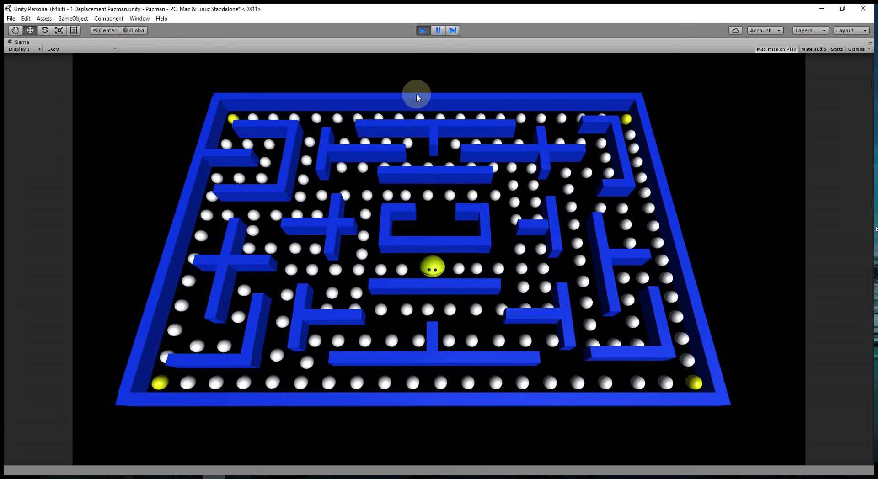
pyautogui.press('Right')
pyautogui.press('Up')
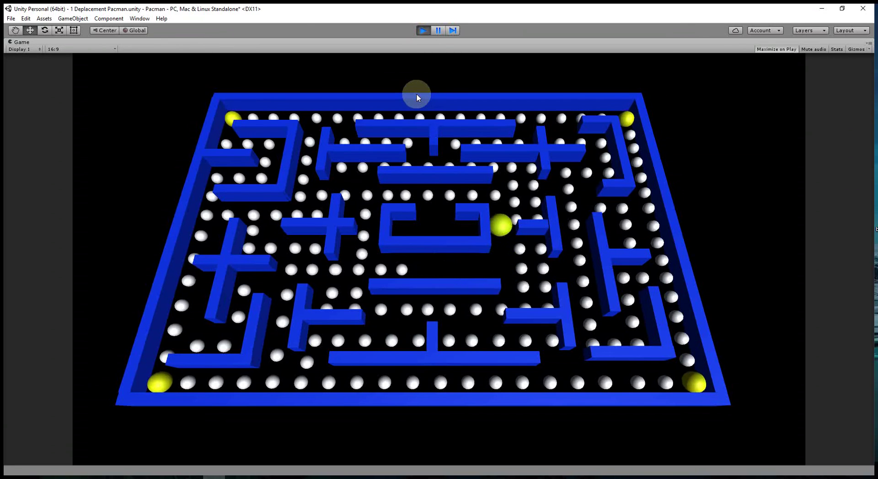
pyautogui.press('Up')
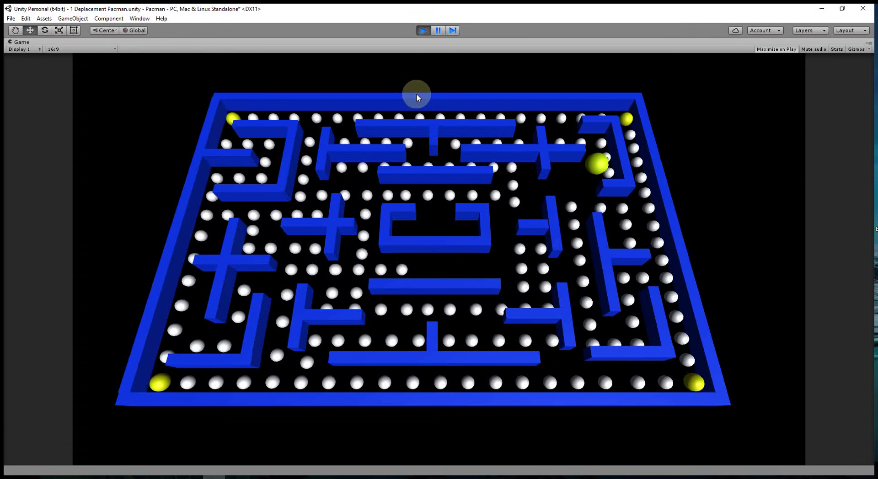
pyautogui.press('Left')
pyautogui.press('Up')
pyautogui.press('Right')
pyautogui.press('Down')
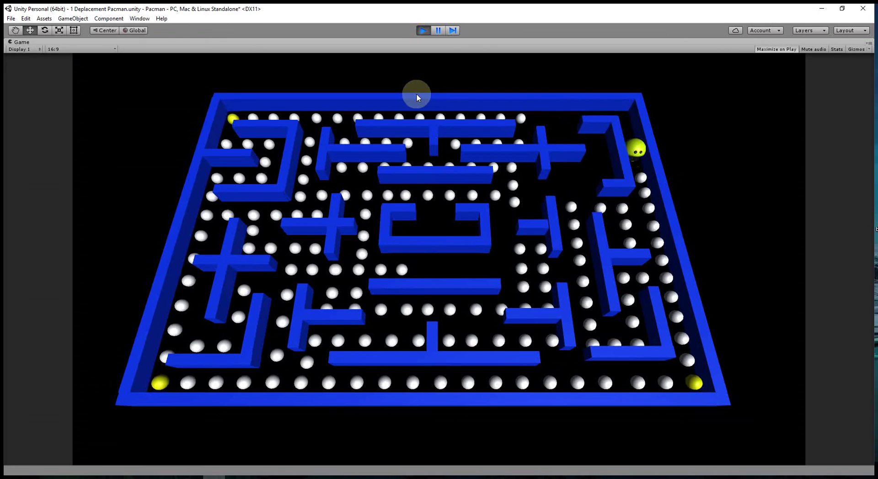
pyautogui.press('Left')
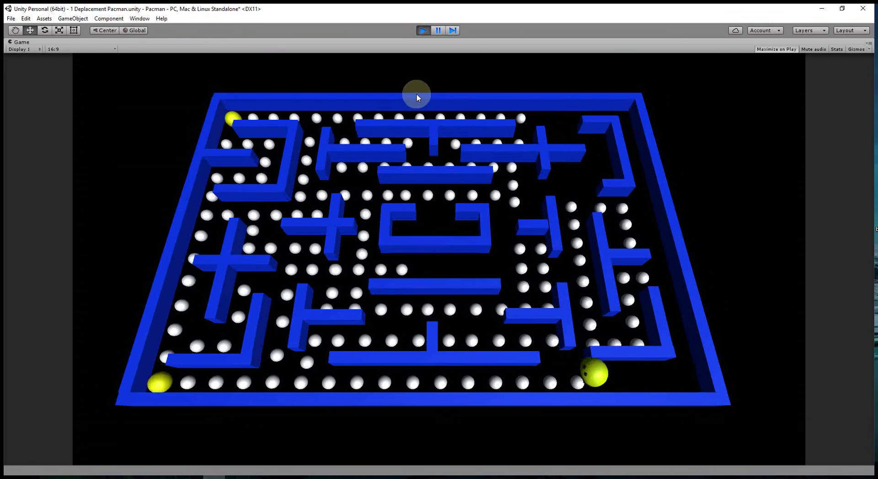
pyautogui.press('Up')
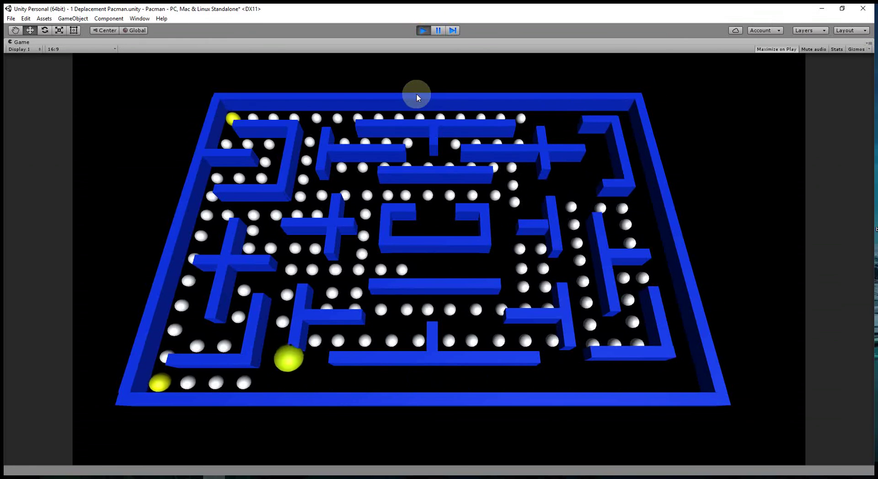
pyautogui.press('Right')
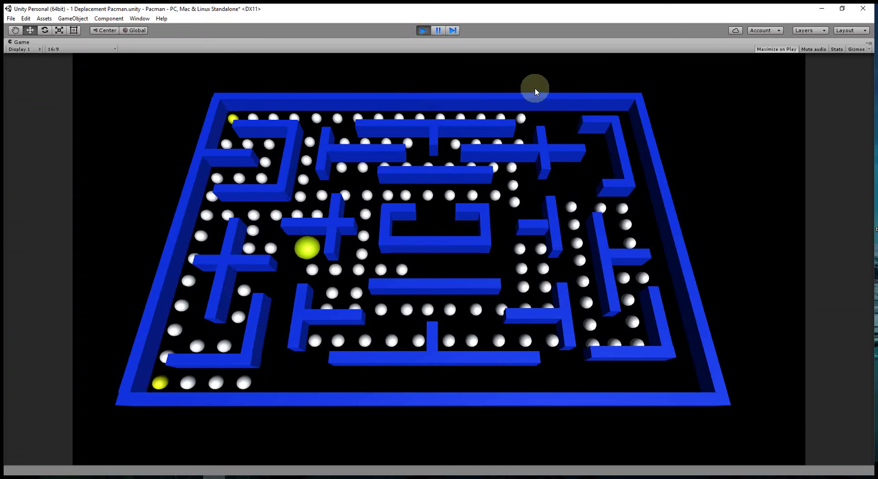